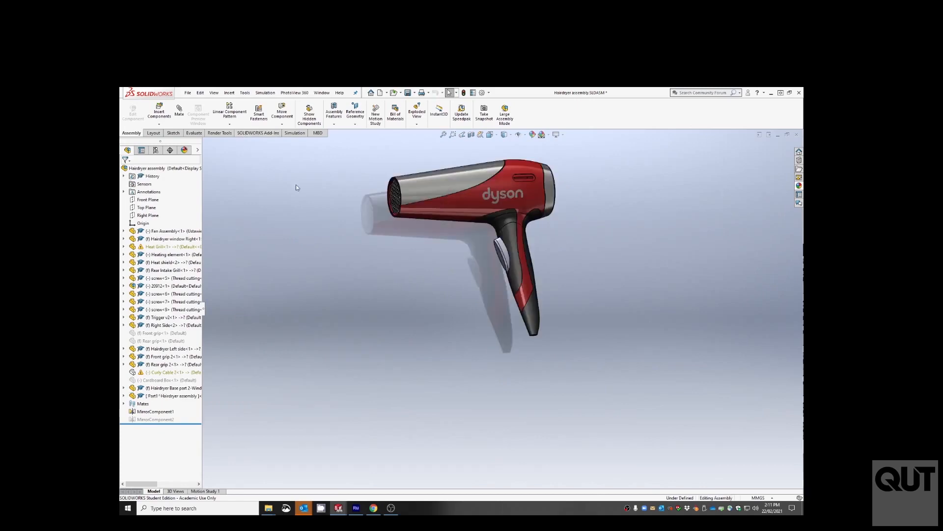
Step: Insert a new part into the hairdryer assembly, positioned on the Right Plane
{"action": "left_click", "coordinate": [229, 93]}
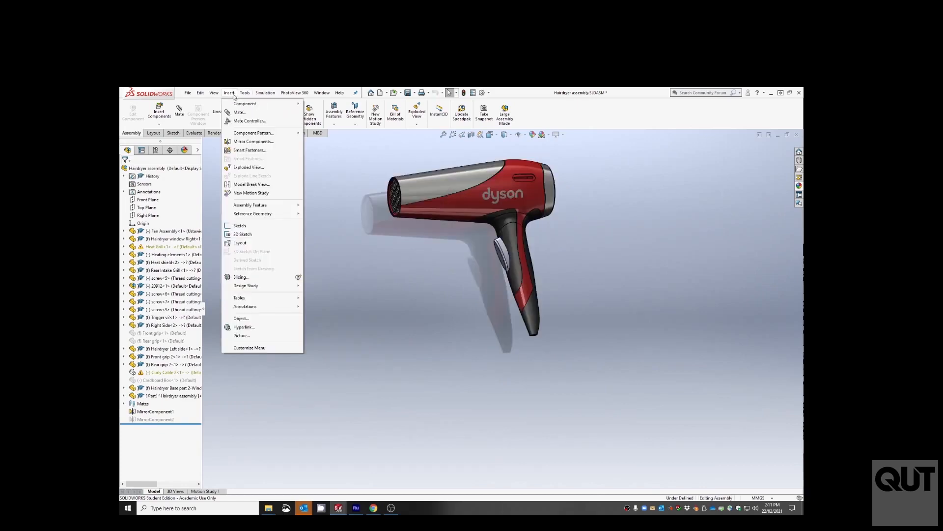
{"action": "mouse_move", "coordinate": [260, 103]}
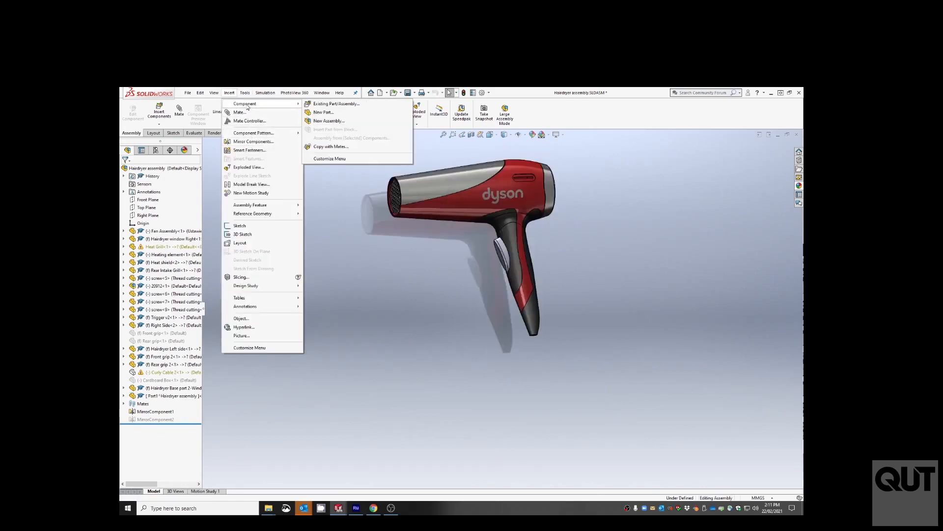
{"action": "left_click", "coordinate": [338, 114]}
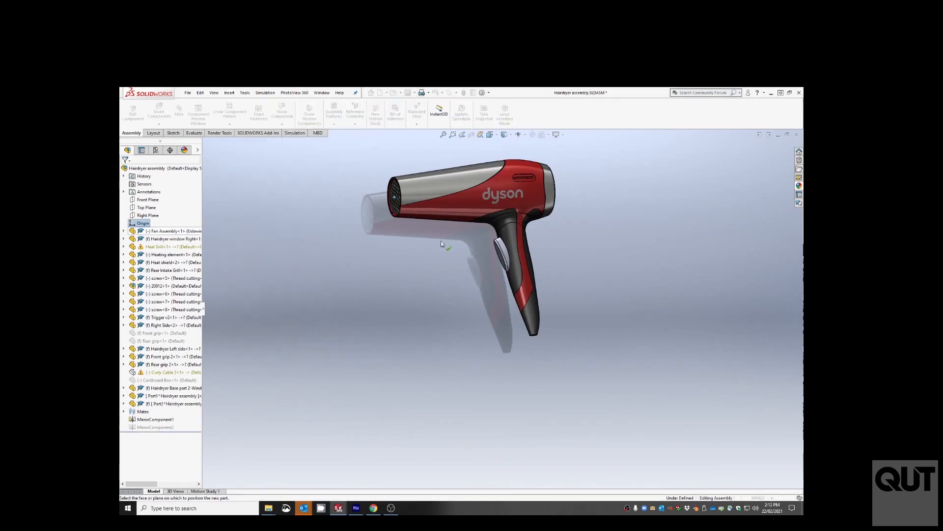
{"action": "left_click", "coordinate": [150, 215]}
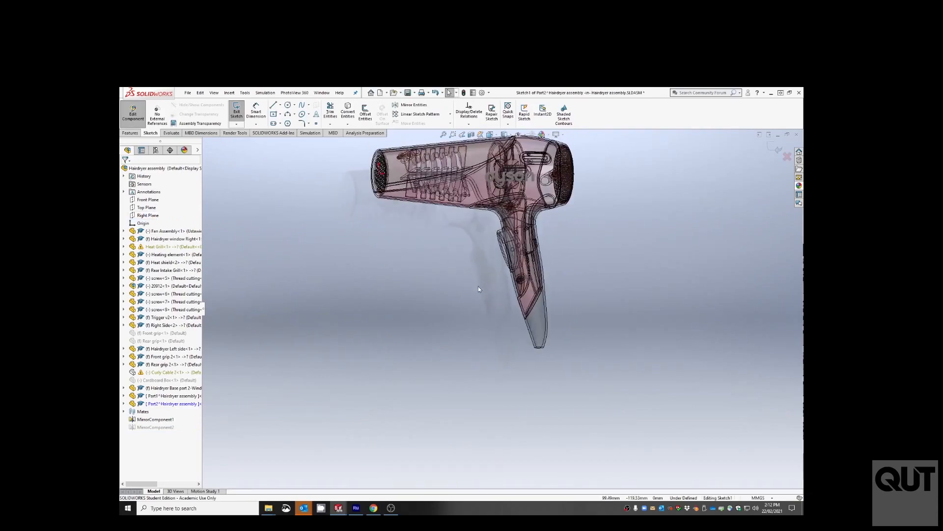
Step: Exit the new part's automatic 2D sketch and start a 3D sketch instead
{"action": "left_click", "coordinate": [236, 112]}
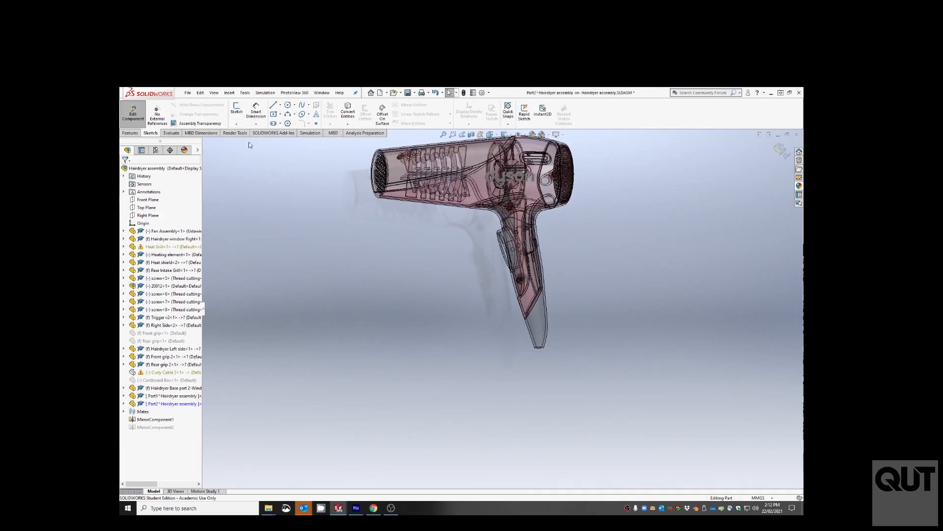
{"action": "left_click", "coordinate": [236, 123]}
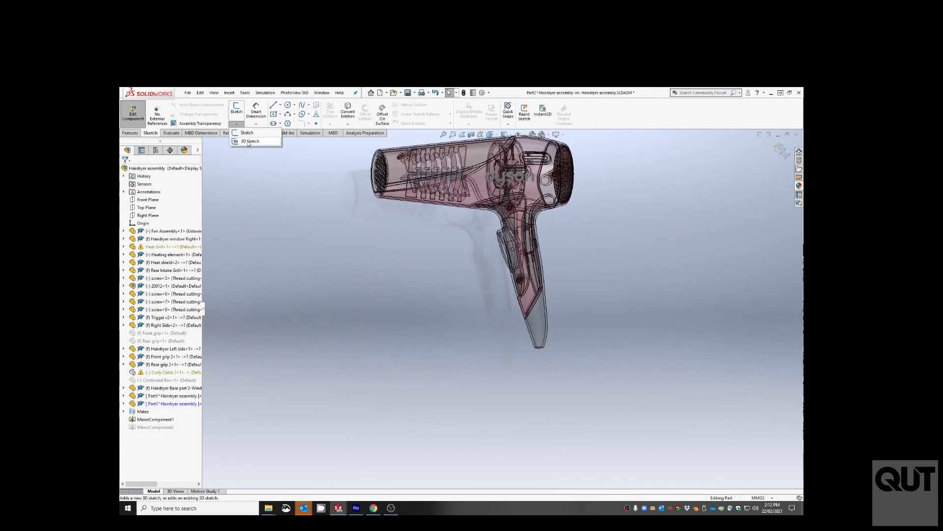
{"action": "left_click", "coordinate": [246, 141]}
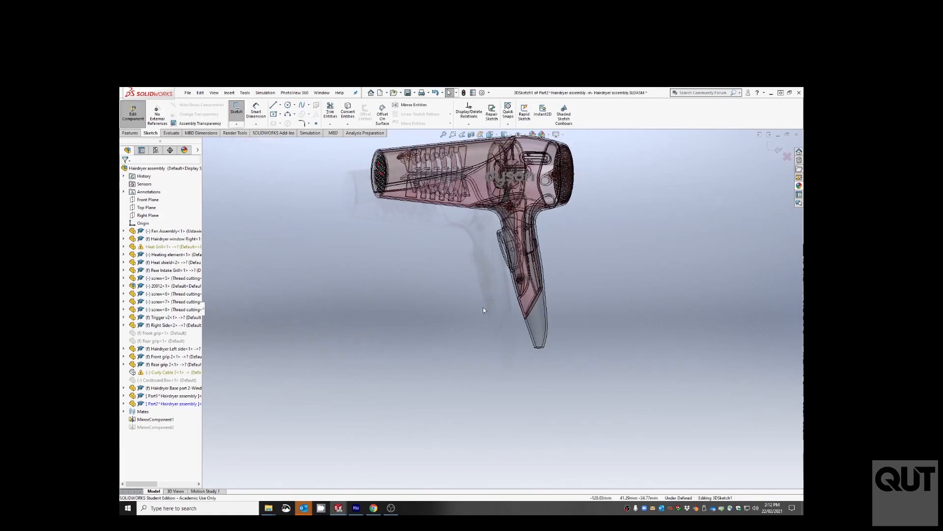
Step: Sketch an open, looping 3D spline in front of the hairdryer's handle, cycling the drawing plane after the first point
{"action": "mouse_move", "coordinate": [496, 314]}
{"action": "middle_mouse_down"}
{"action": "mouse_move", "coordinate": [488, 331]}
{"action": "mouse_move", "coordinate": [493, 318]}
{"action": "mouse_move", "coordinate": [484, 319]}
{"action": "mouse_move", "coordinate": [435, 230]}
{"action": "middle_mouse_up"}
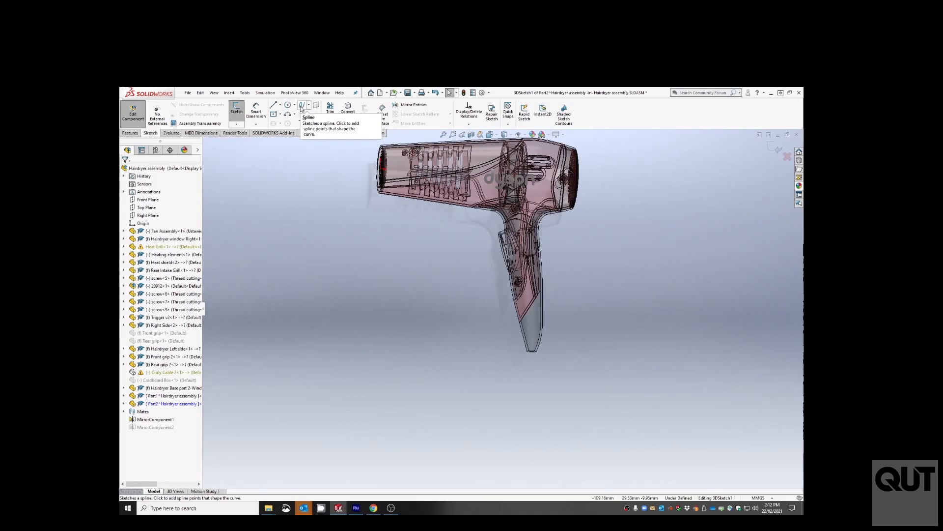
{"action": "left_click", "coordinate": [301, 107]}
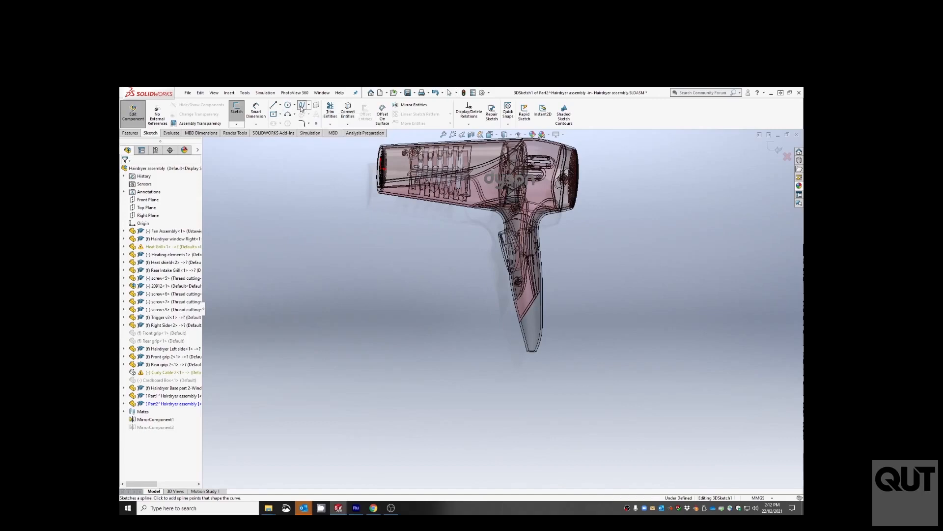
{"action": "left_click", "coordinate": [450, 268]}
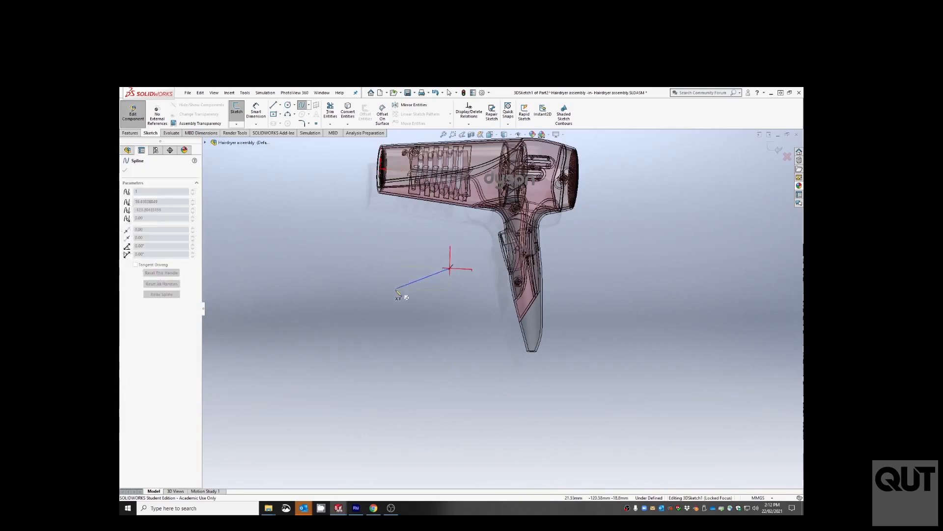
{"action": "middle_click_drag", "start_coordinate": [392, 274], "coordinate": [386, 212]}
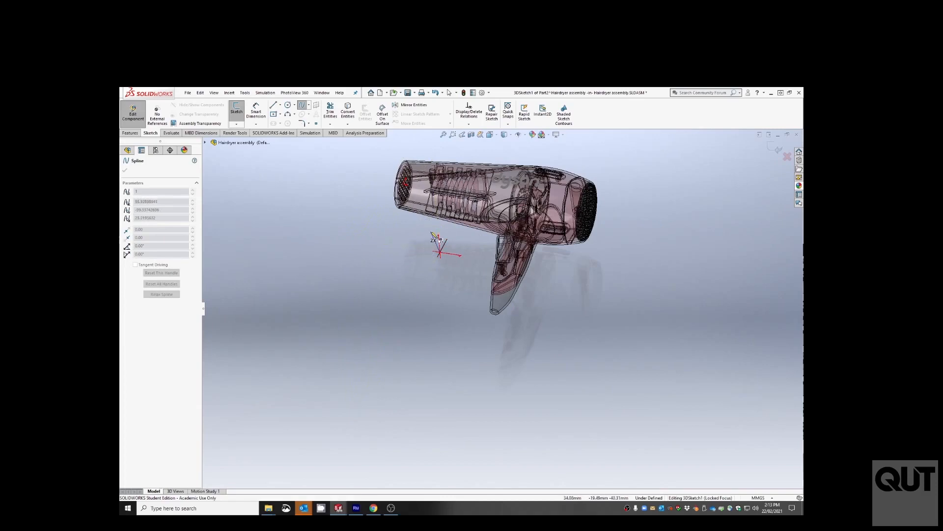
{"action": "key", "text": "Tab"}
{"action": "key", "text": "Tab"}
{"action": "key", "text": "Tab"}
{"action": "key", "text": "Tab"}
{"action": "left_click", "coordinate": [379, 242]}
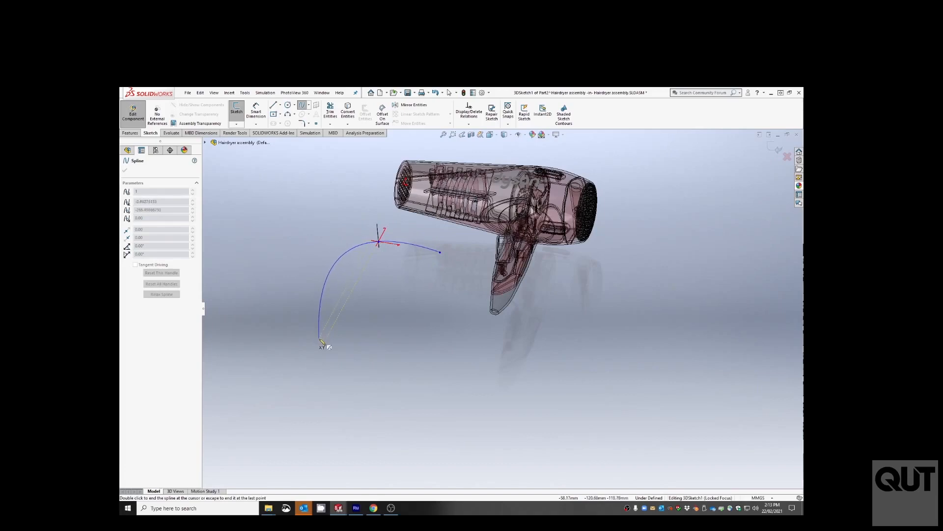
{"action": "left_click", "coordinate": [319, 339]}
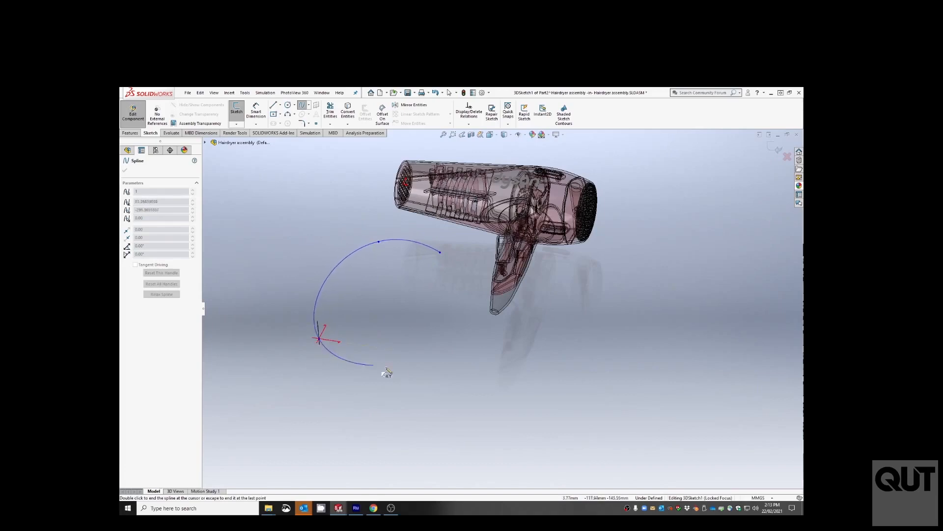
{"action": "left_click", "coordinate": [451, 357]}
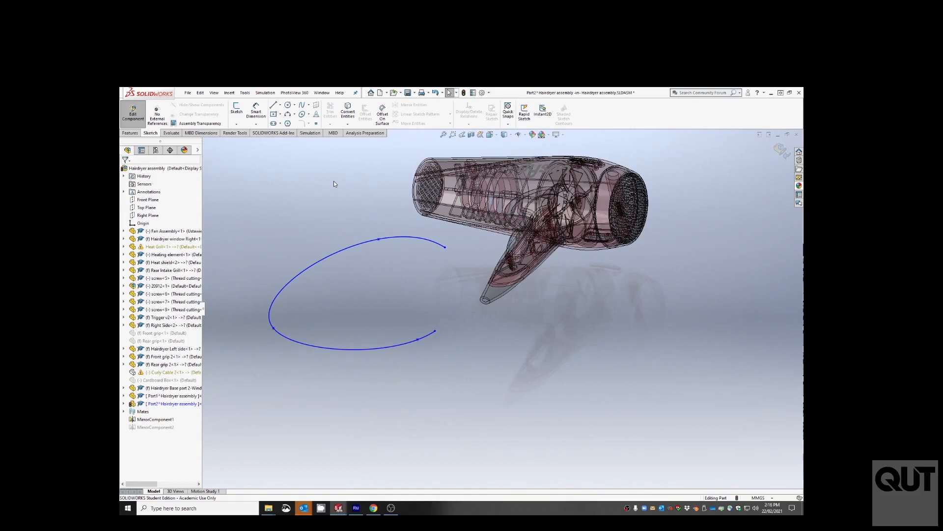
Step: Return to assembly editing and create a reference plane through the spline's upper end point, perpendicular to the spline
{"action": "left_click", "coordinate": [133, 112]}
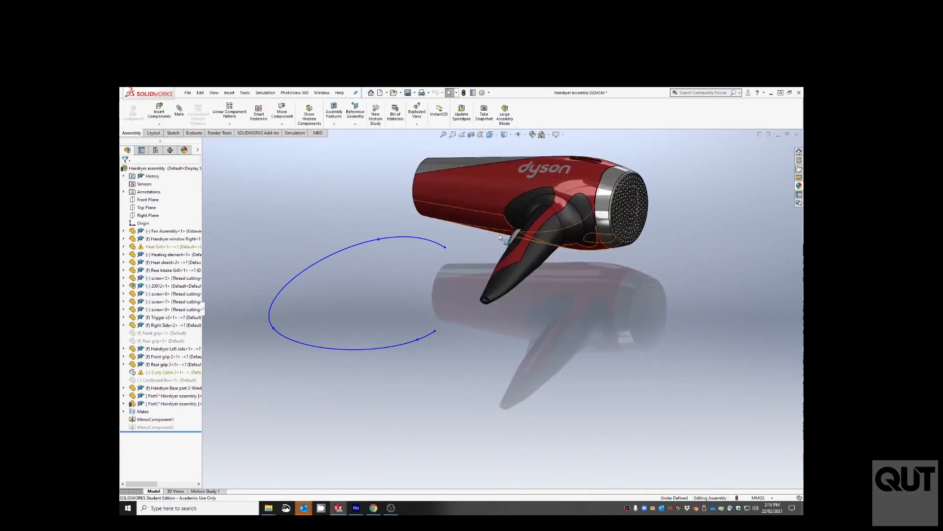
{"action": "scroll", "coordinate": [432, 253], "scroll_direction": "down", "scroll_amount": 1}
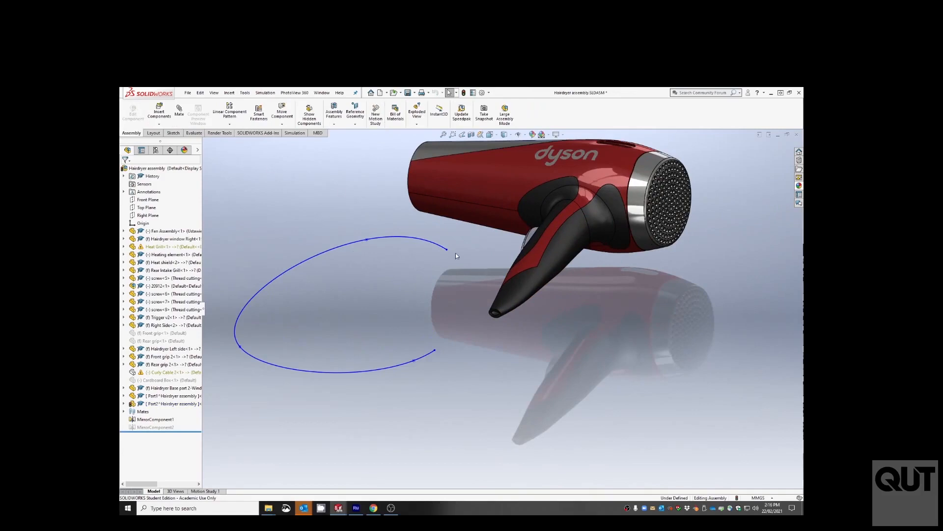
{"action": "mouse_move", "coordinate": [456, 253]}
{"action": "middle_mouse_down"}
{"action": "mouse_move", "coordinate": [449, 284]}
{"action": "mouse_move", "coordinate": [456, 249]}
{"action": "mouse_move", "coordinate": [455, 272]}
{"action": "mouse_move", "coordinate": [472, 281]}
{"action": "mouse_move", "coordinate": [462, 278]}
{"action": "middle_mouse_up"}
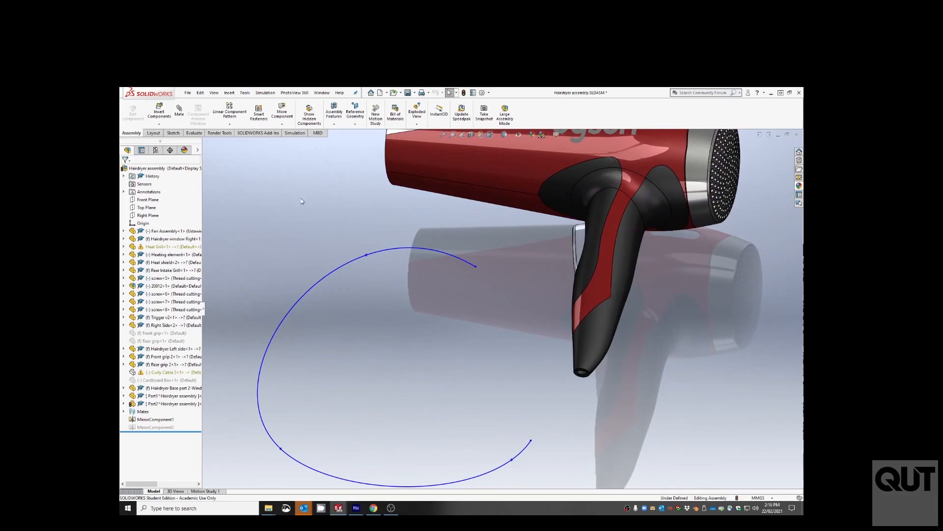
{"action": "left_click", "coordinate": [230, 93]}
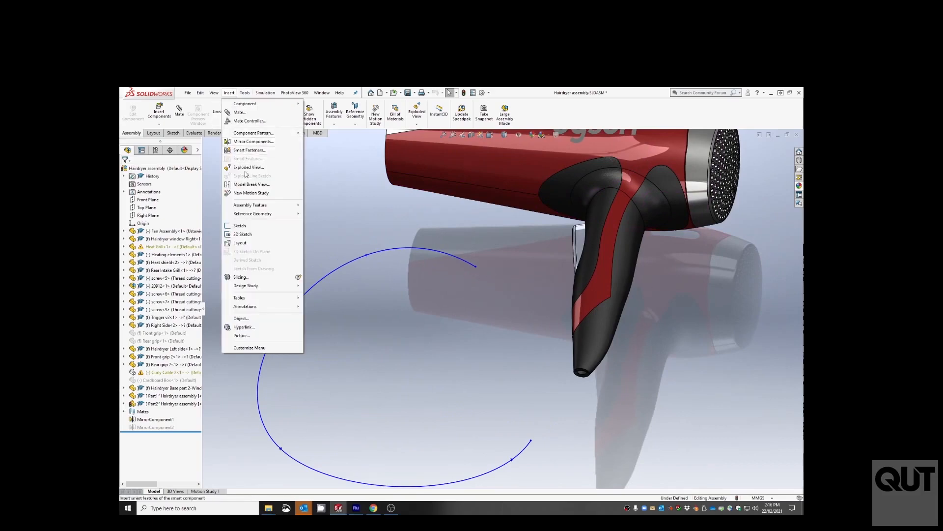
{"action": "mouse_move", "coordinate": [254, 220]}
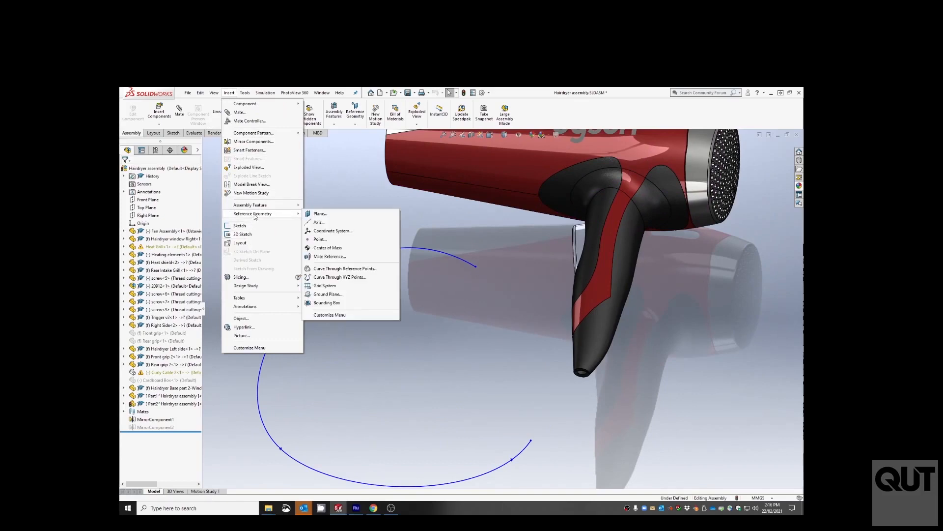
{"action": "left_click", "coordinate": [329, 216]}
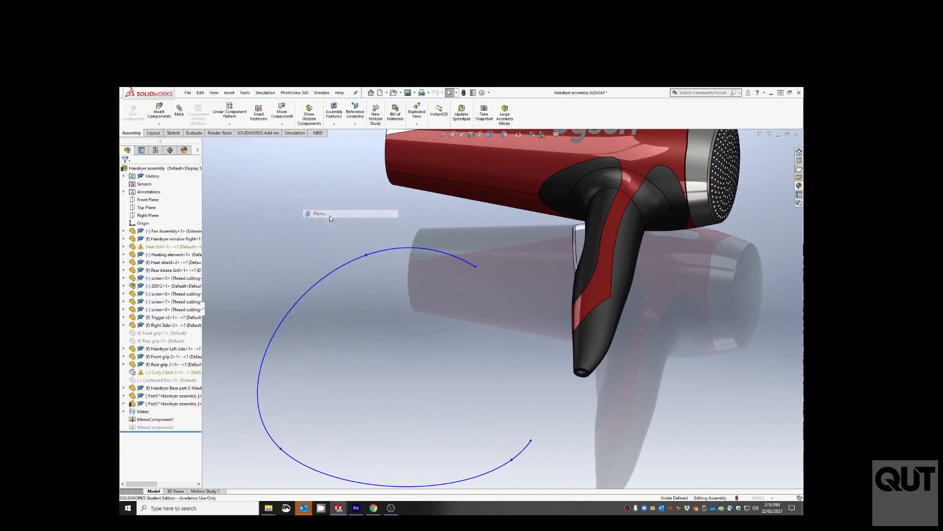
{"action": "left_click", "coordinate": [476, 266]}
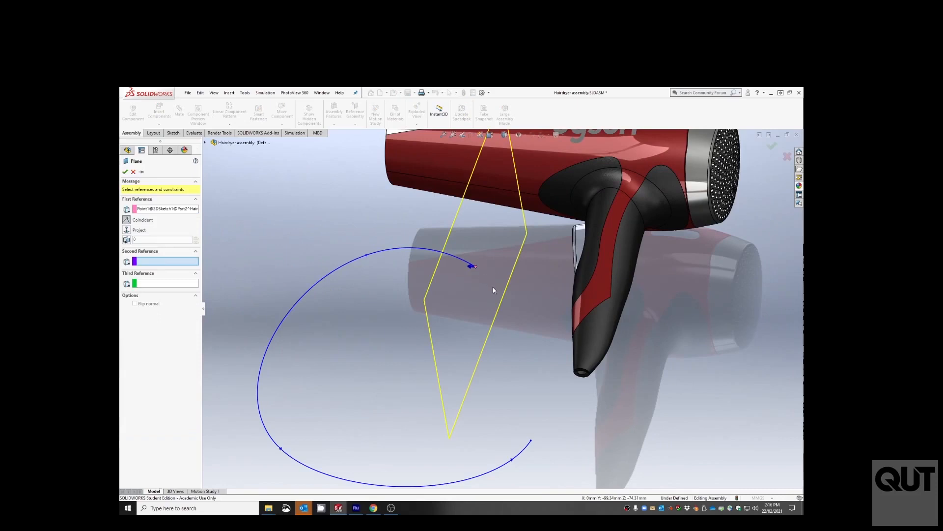
{"action": "middle_click_drag", "start_coordinate": [493, 287], "coordinate": [502, 327]}
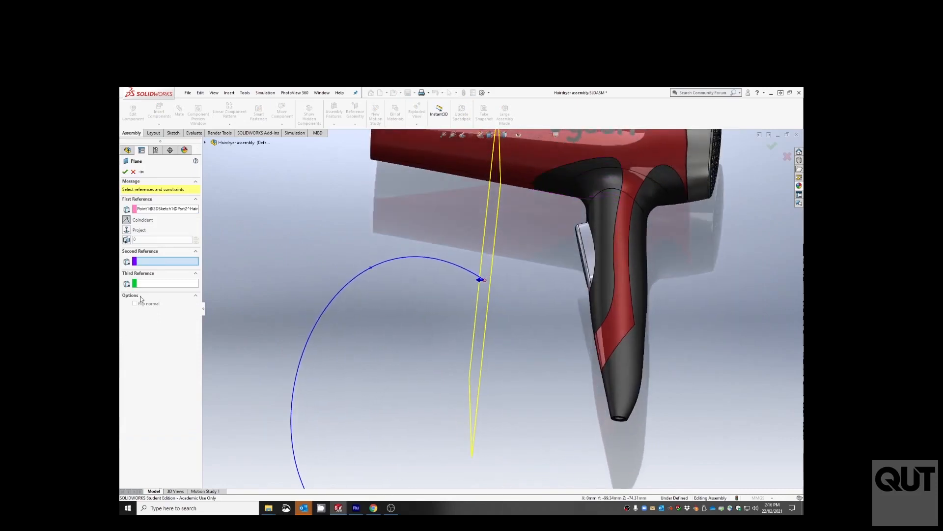
{"action": "left_click", "coordinate": [466, 269]}
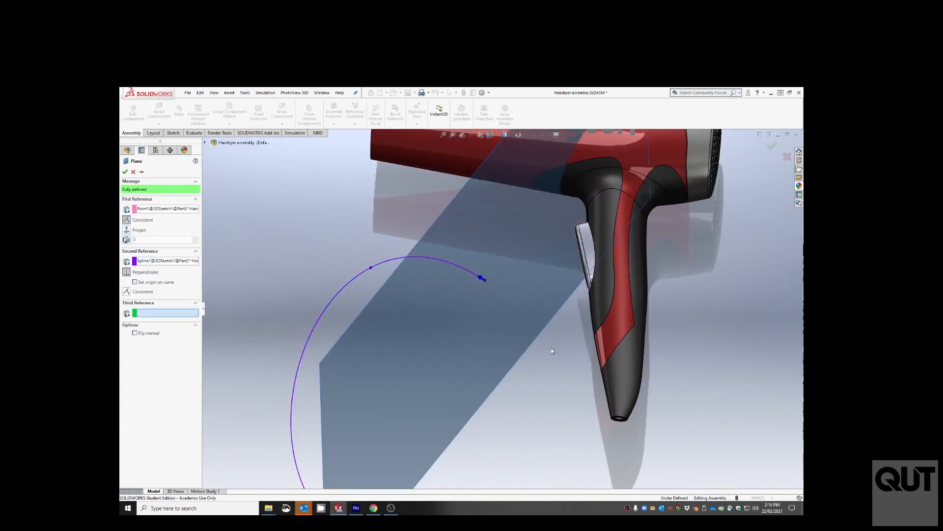
{"action": "mouse_move", "coordinate": [551, 348]}
{"action": "middle_mouse_down"}
{"action": "mouse_move", "coordinate": [545, 375]}
{"action": "mouse_move", "coordinate": [539, 344]}
{"action": "middle_mouse_up"}
{"action": "left_click", "coordinate": [125, 171]}
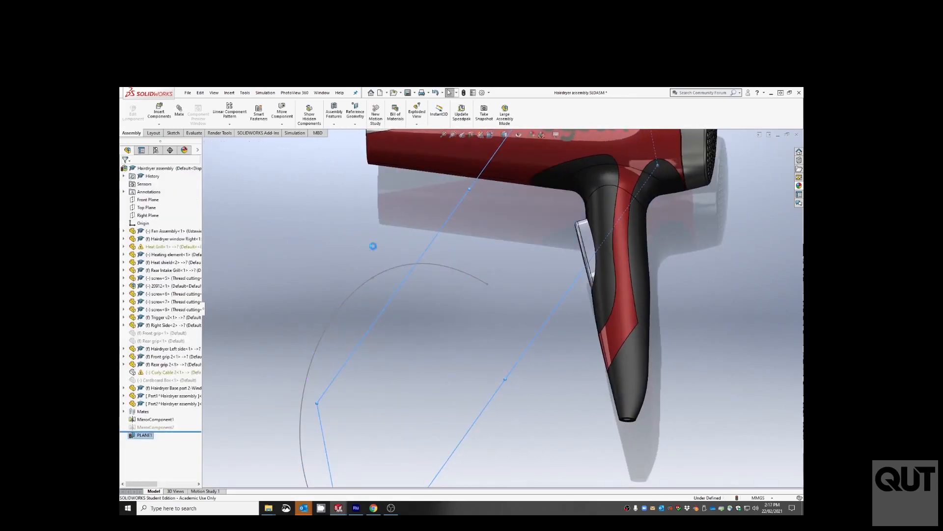
{"action": "left_click", "coordinate": [154, 134]}
{"action": "left_click", "coordinate": [133, 133]}
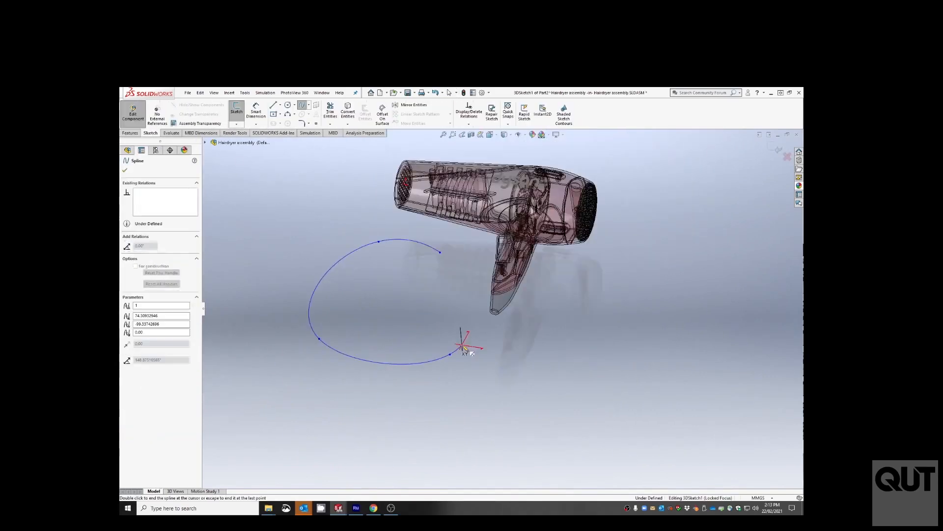
Step: End the 3D spline at its last point below the hairdryer's handle
{"action": "double_click", "coordinate": [450, 353]}
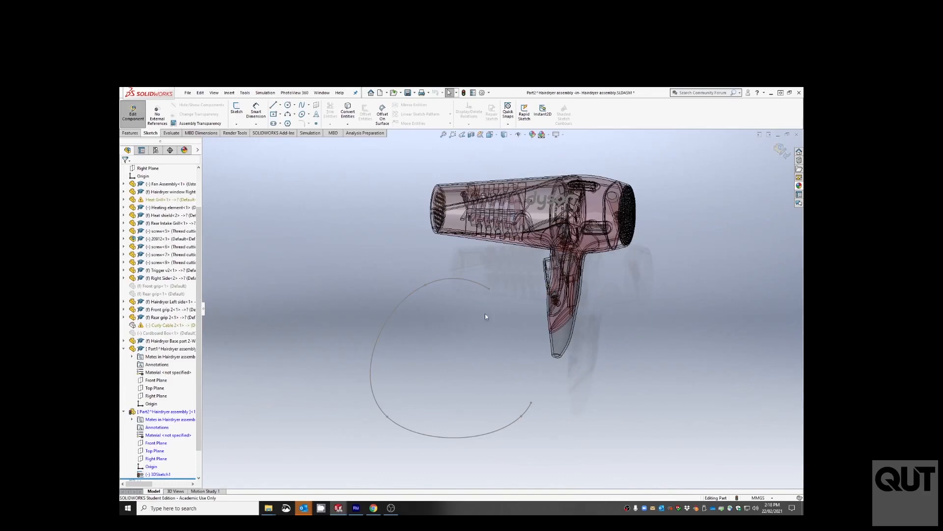
Step: Create a reference plane coincident with the 3D spline's upper end point and perpendicular to the spline
{"action": "middle_click_drag", "start_coordinate": [470, 326], "coordinate": [460, 263]}
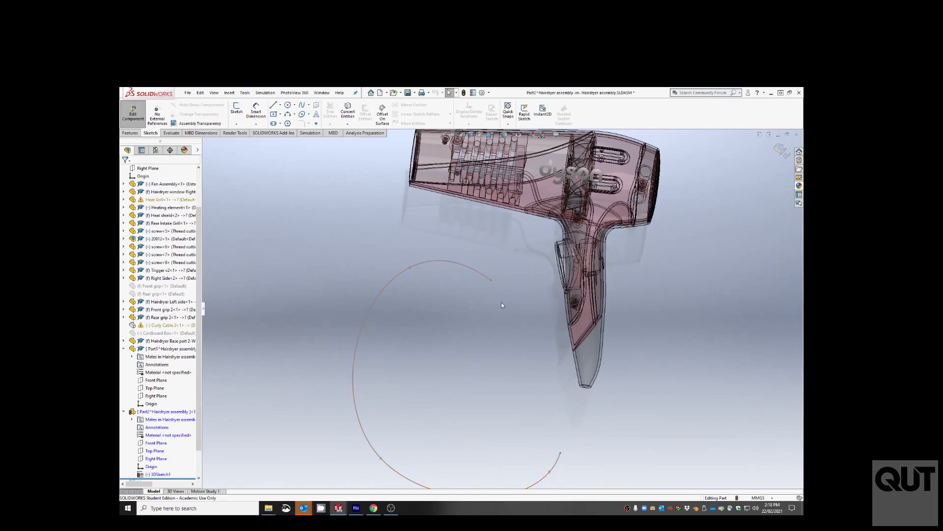
{"action": "mouse_move", "coordinate": [490, 320]}
{"action": "middle_mouse_down"}
{"action": "mouse_move", "coordinate": [505, 320]}
{"action": "mouse_move", "coordinate": [493, 309]}
{"action": "mouse_move", "coordinate": [474, 319]}
{"action": "middle_mouse_up"}
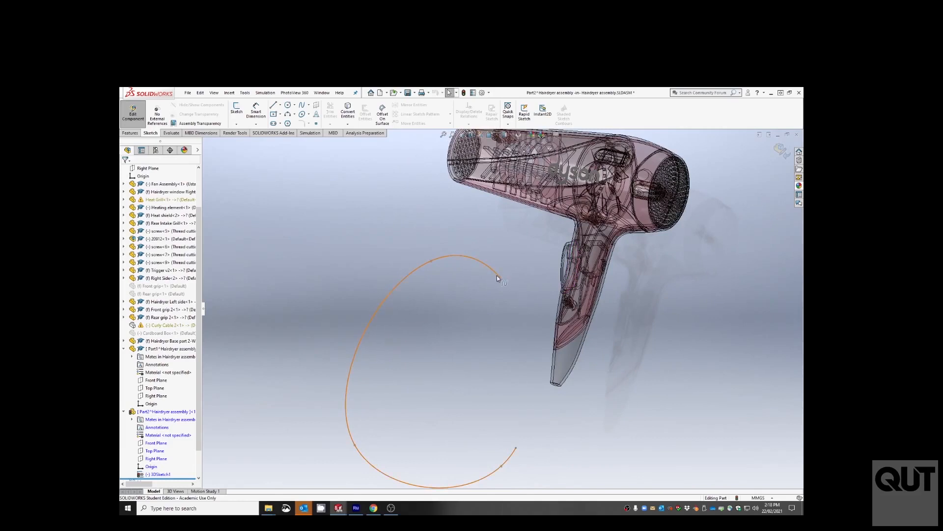
{"action": "left_click", "coordinate": [229, 92]}
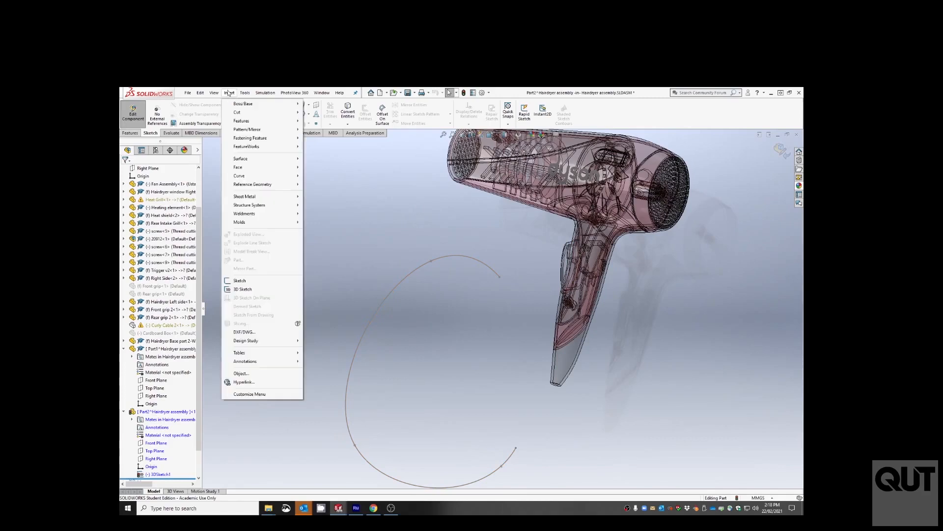
{"action": "mouse_move", "coordinate": [258, 186]}
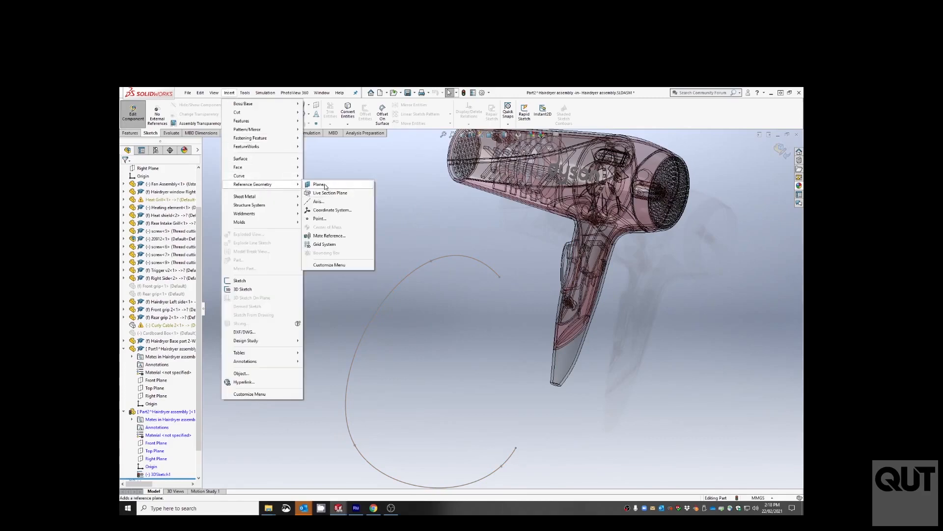
{"action": "left_click", "coordinate": [323, 184]}
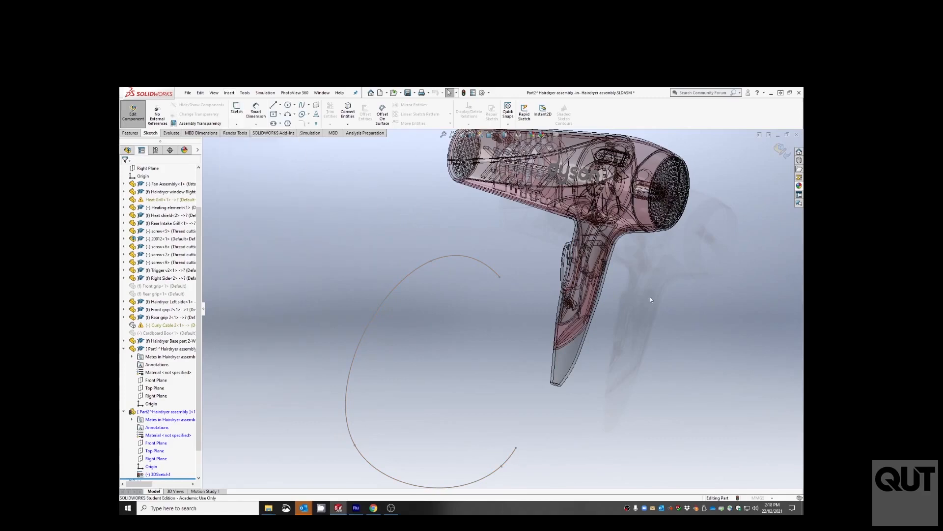
{"action": "left_click", "coordinate": [498, 277]}
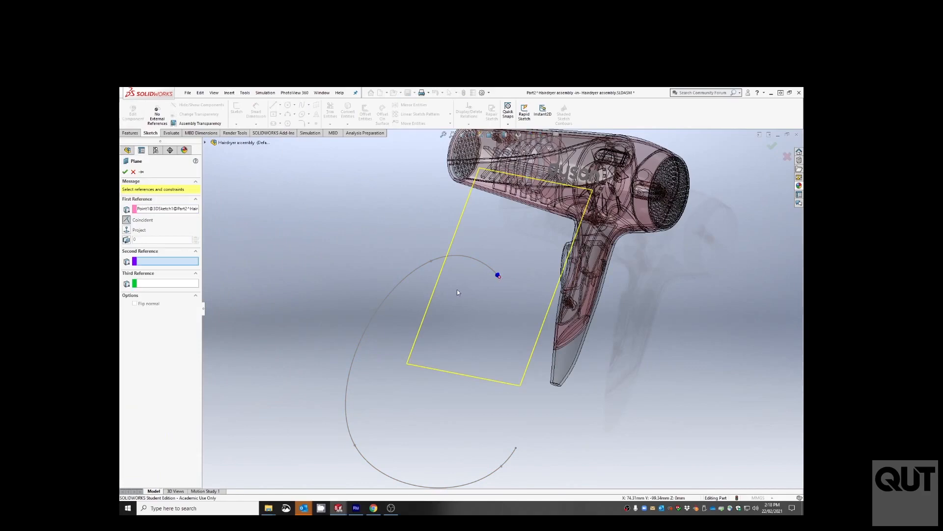
{"action": "middle_click_drag", "start_coordinate": [458, 289], "coordinate": [473, 290]}
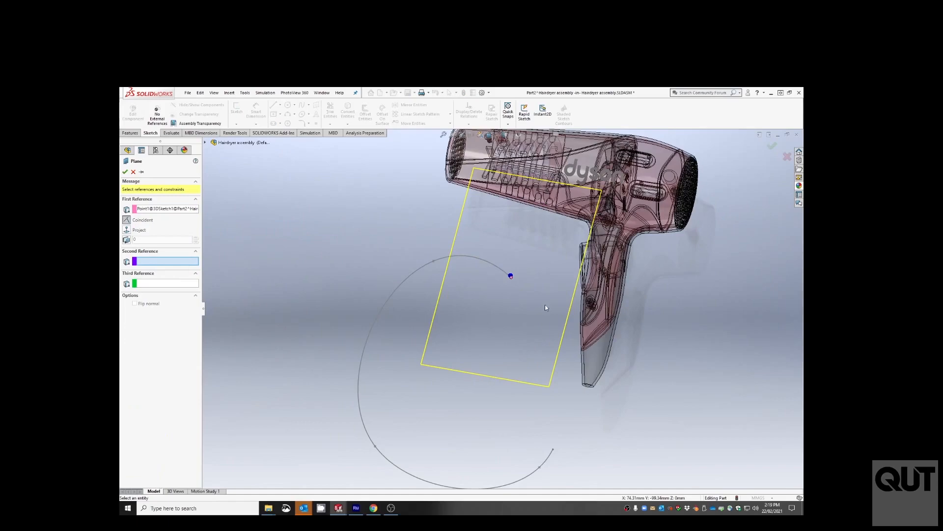
{"action": "middle_click_drag", "start_coordinate": [545, 305], "coordinate": [493, 266]}
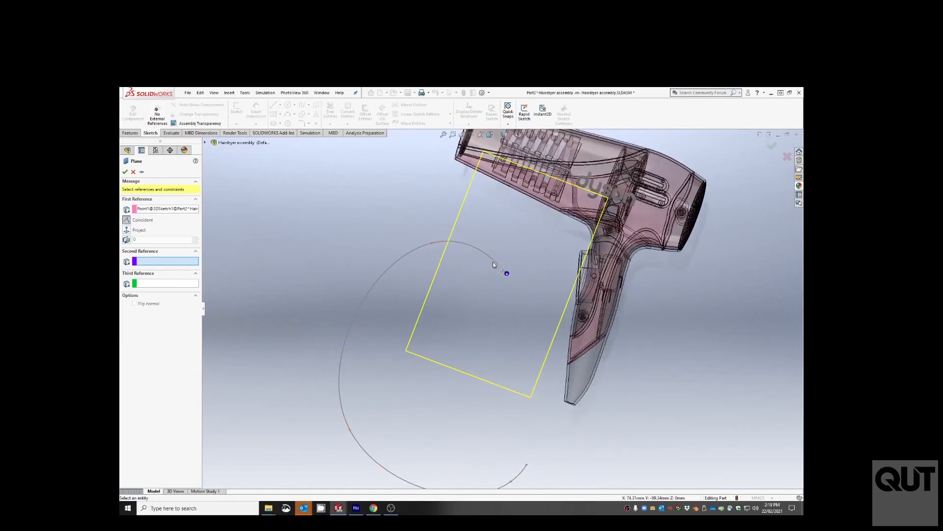
{"action": "left_click", "coordinate": [493, 262]}
{"action": "middle_click_drag", "start_coordinate": [533, 305], "coordinate": [496, 308]}
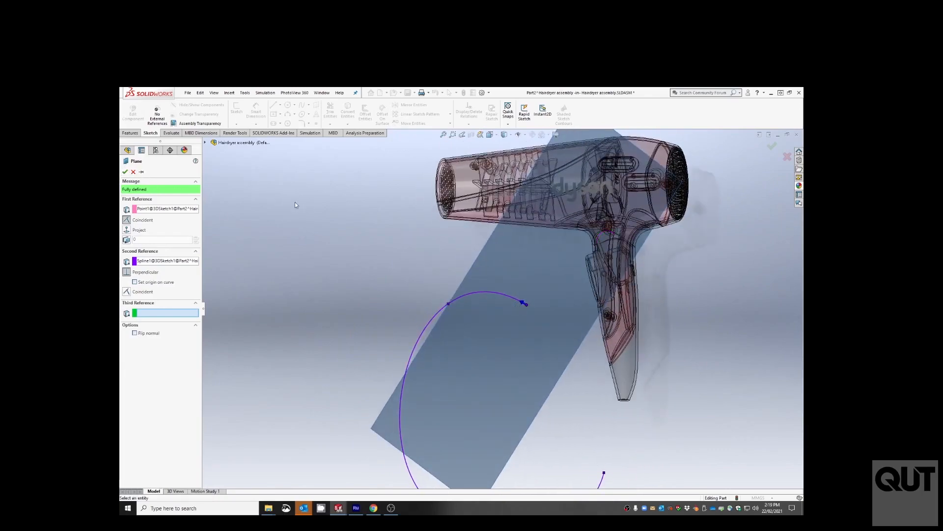
{"action": "left_click", "coordinate": [125, 171]}
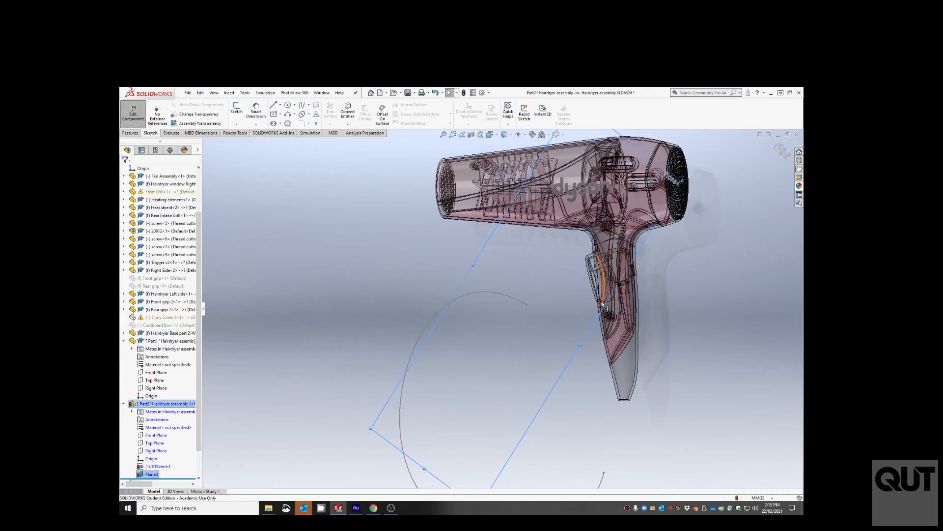
Step: Start a sketch on the new plane and draw a vertical line about 11 mm long from the spline's upper end point
{"action": "scroll", "coordinate": [567, 284], "scroll_direction": "up", "scroll_amount": 3}
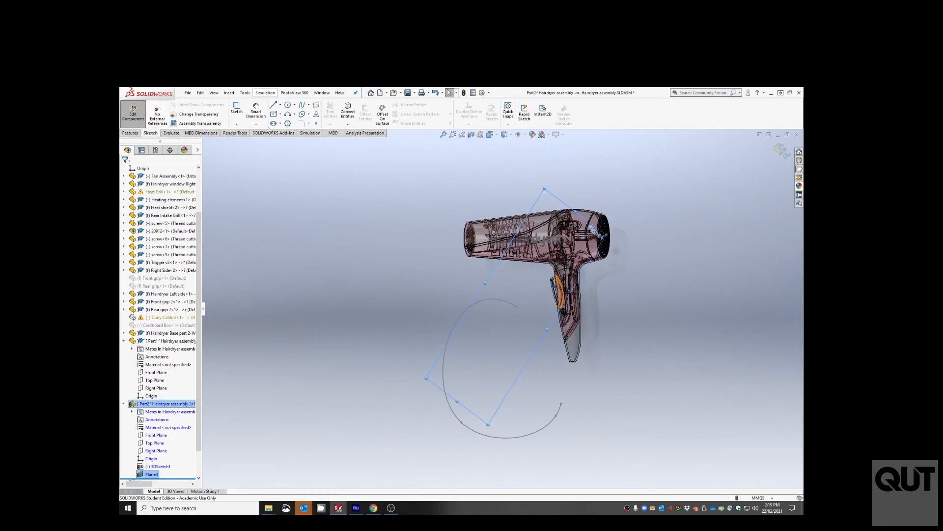
{"action": "left_click", "coordinate": [240, 109]}
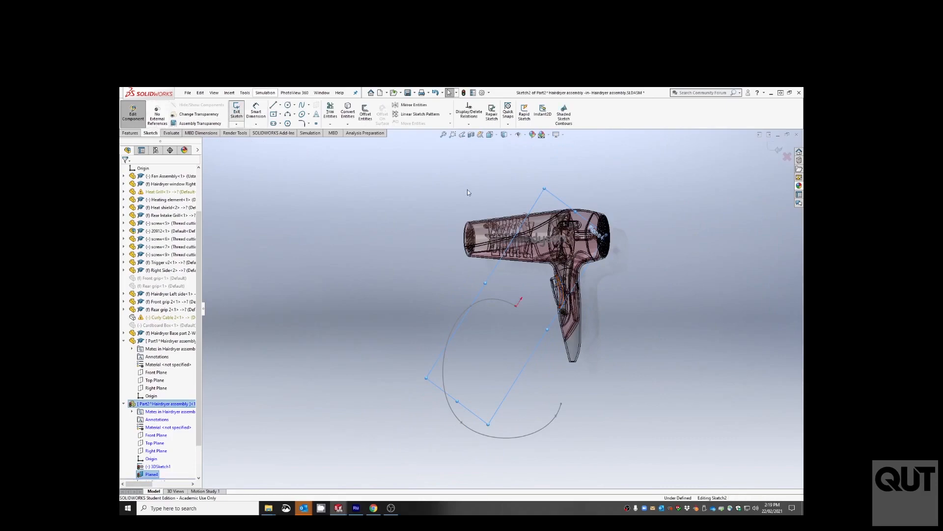
{"action": "left_click", "coordinate": [273, 106]}
{"action": "scroll", "coordinate": [471, 295], "scroll_direction": "down", "scroll_amount": 6}
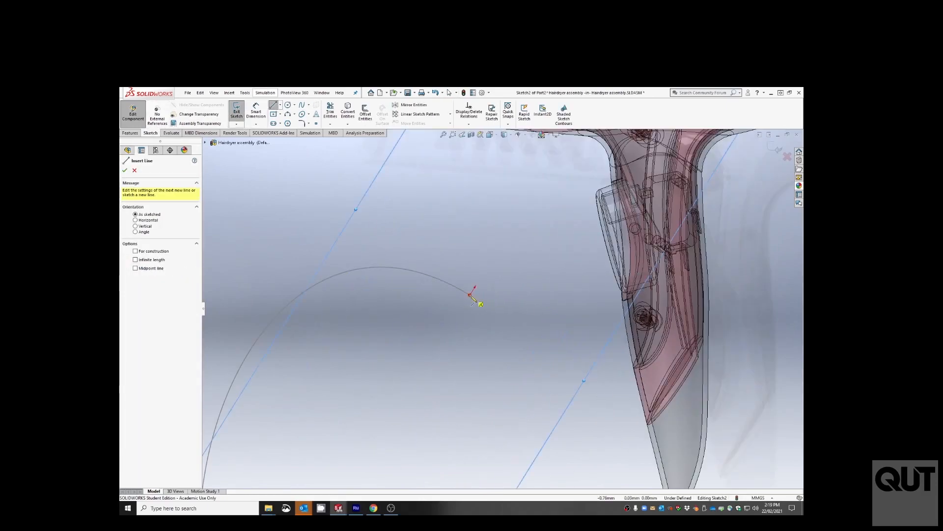
{"action": "left_click_drag", "start_coordinate": [471, 295], "coordinate": [464, 326]}
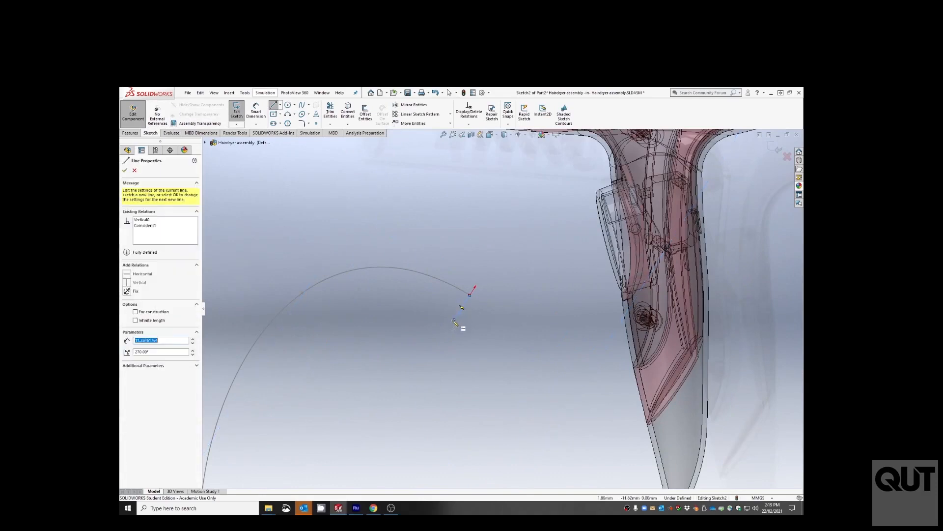
Step: Dimension the profile line's length and set it to 6 mm
{"action": "left_click", "coordinate": [256, 112]}
{"action": "left_click", "coordinate": [464, 307]}
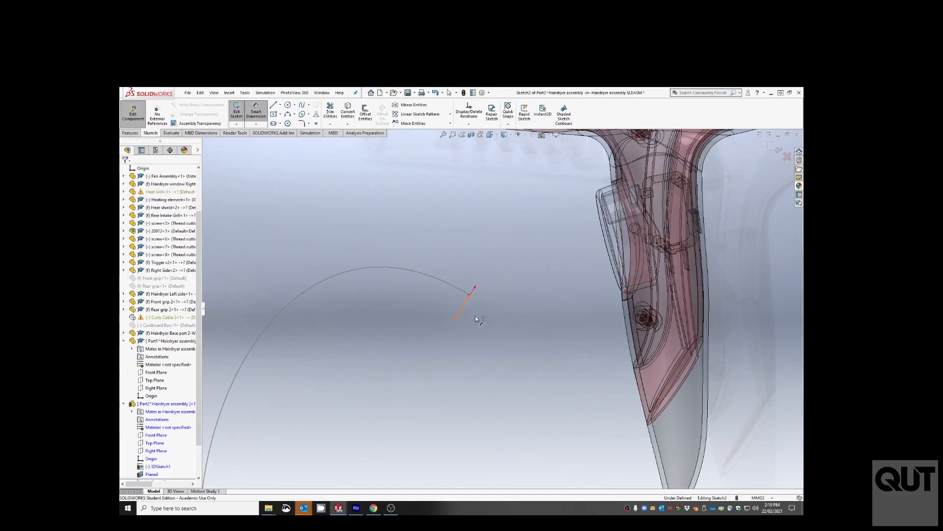
{"action": "left_click", "coordinate": [489, 322]}
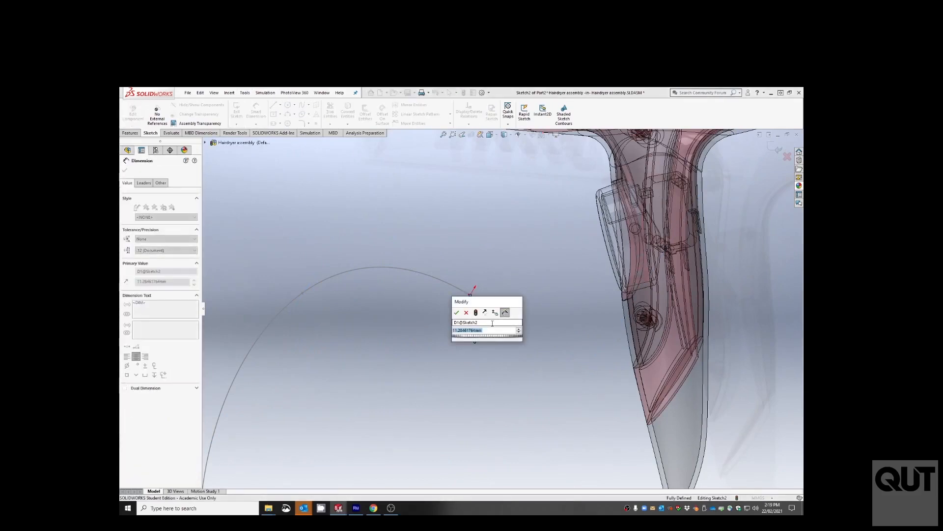
{"action": "type", "text": "6"}
{"action": "key", "text": "Return"}
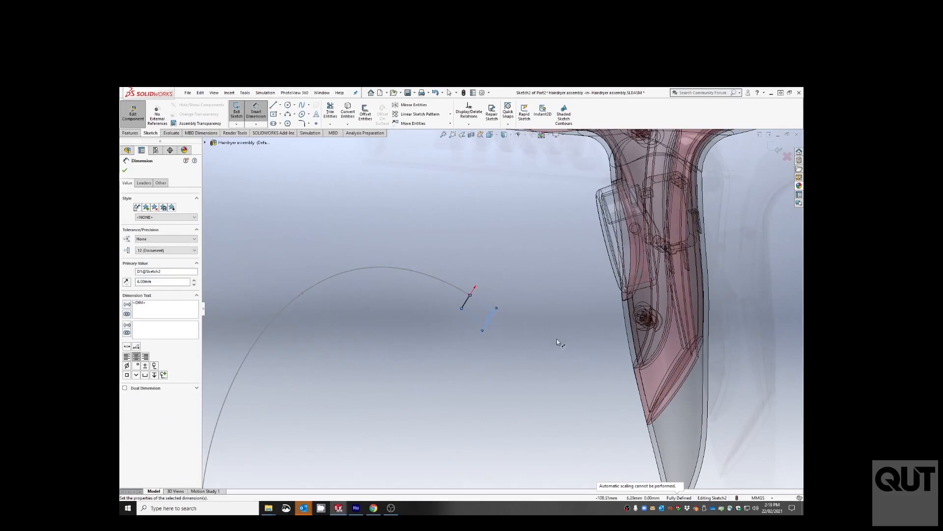
{"action": "key", "text": "Escape"}
Step: Start a surface sweep using the short line as the profile and the 3D spline as the path
{"action": "left_click", "coordinate": [229, 92]}
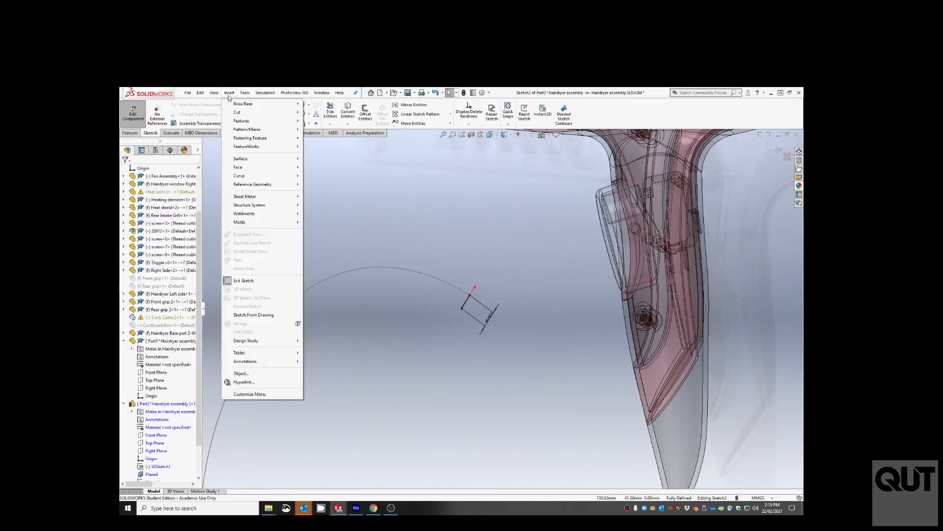
{"action": "mouse_move", "coordinate": [261, 159]}
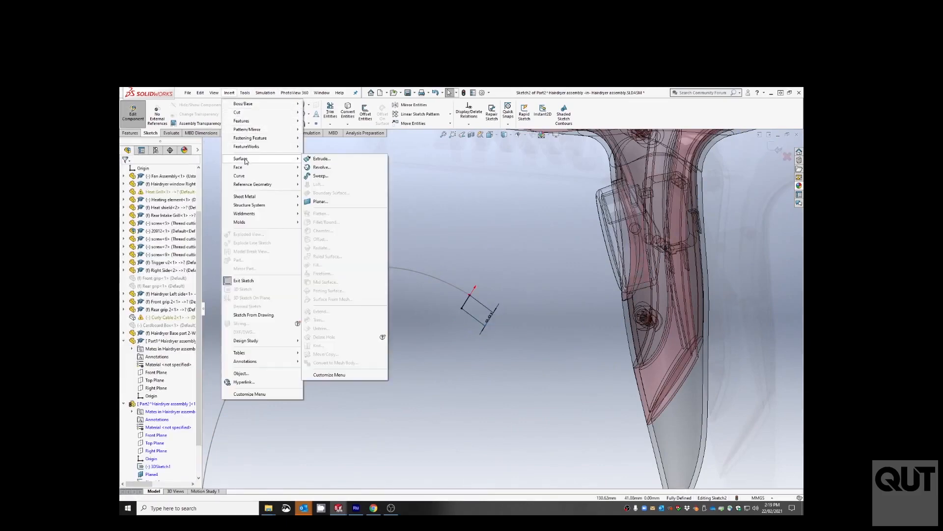
{"action": "left_click", "coordinate": [329, 176]}
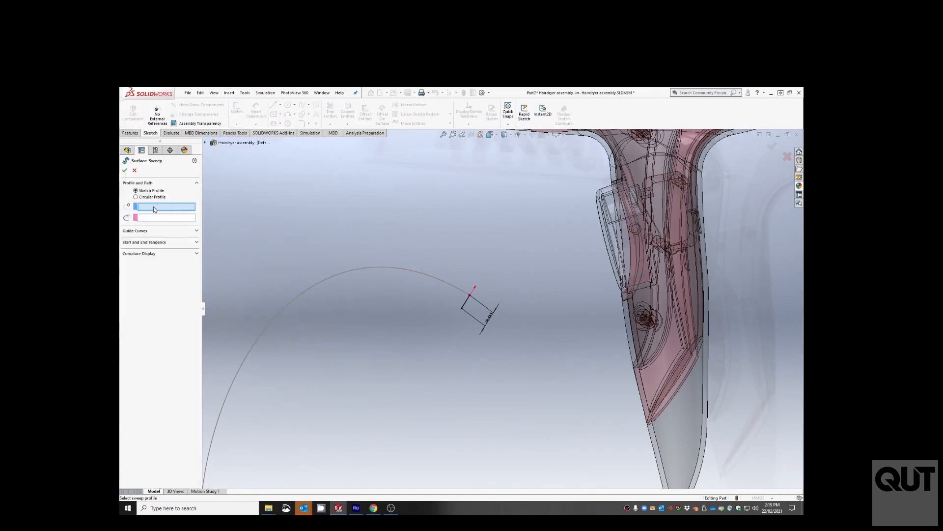
{"action": "left_click", "coordinate": [466, 304]}
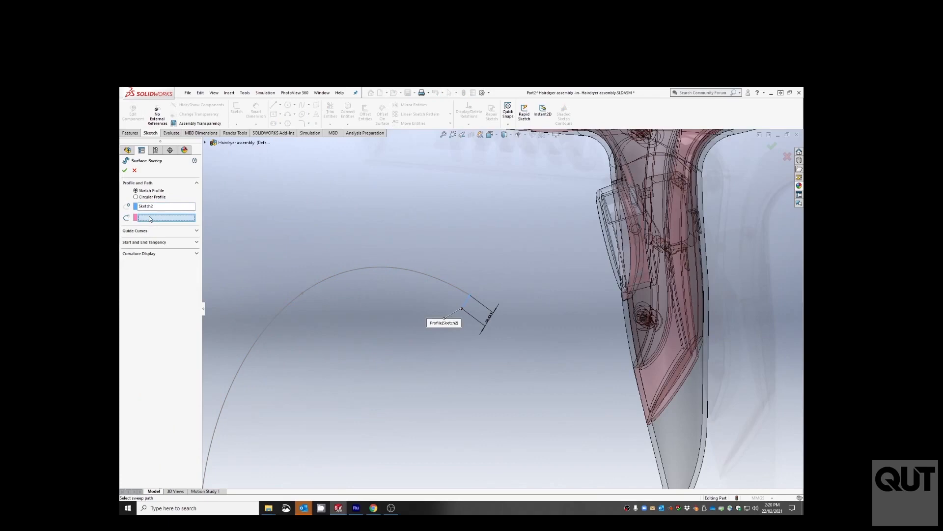
{"action": "left_click", "coordinate": [421, 274]}
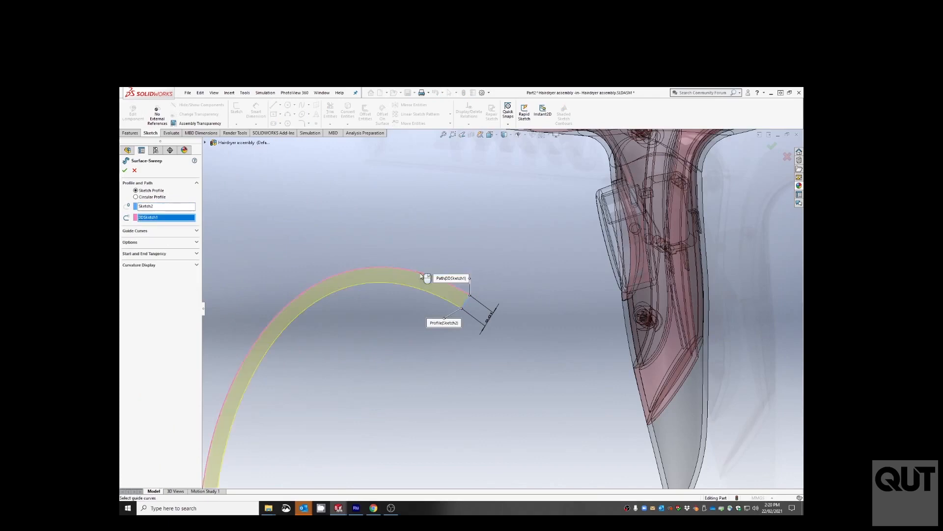
{"action": "scroll", "coordinate": [405, 300], "scroll_direction": "up", "scroll_amount": 6}
{"action": "middle_click_drag", "start_coordinate": [525, 368], "coordinate": [536, 338]}
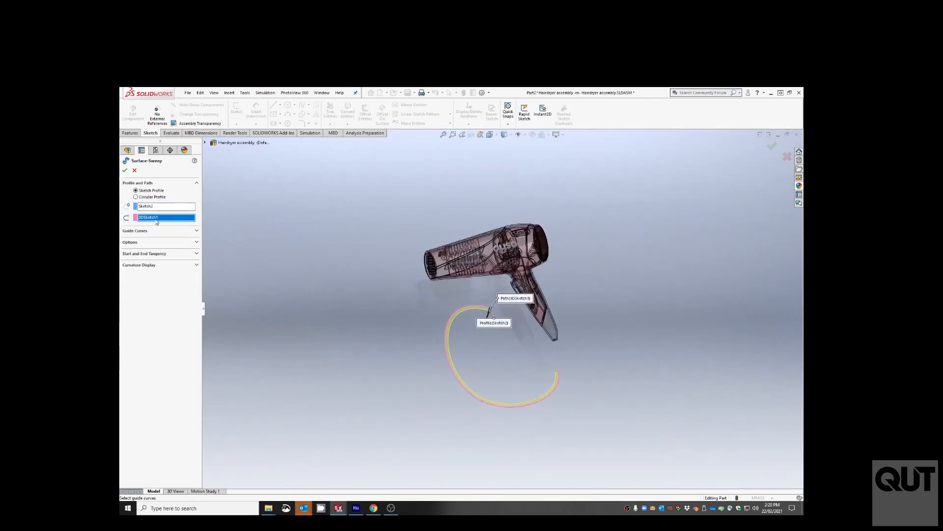
Step: Keep the sweep's profile orientation at Follow Path, set profile twist to Specify Twist Value and twist control to Revolutions
{"action": "left_click", "coordinate": [197, 245]}
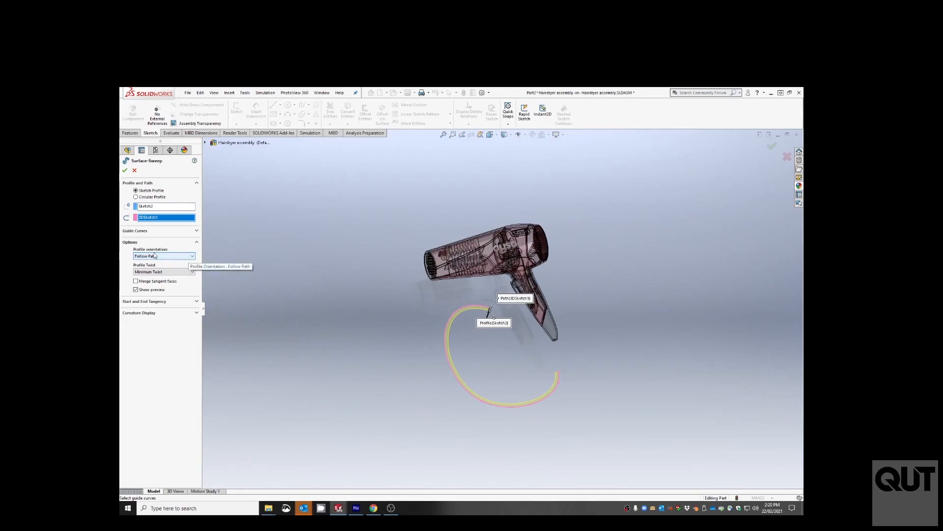
{"action": "left_click", "coordinate": [187, 256]}
{"action": "left_click", "coordinate": [171, 262]}
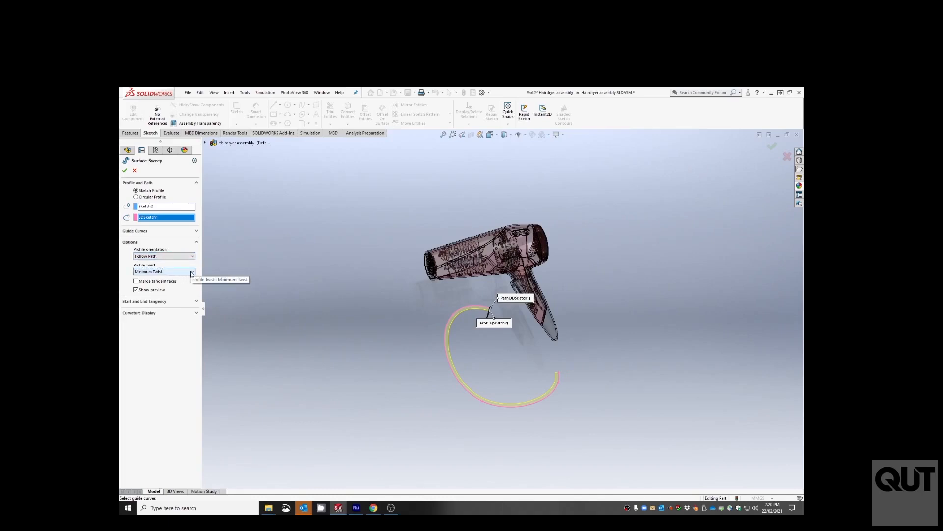
{"action": "left_click", "coordinate": [192, 274]}
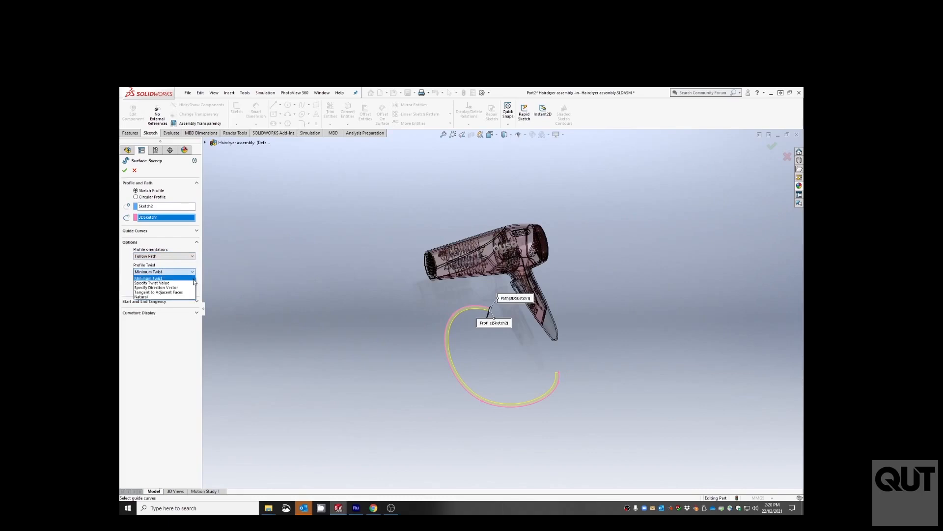
{"action": "left_click", "coordinate": [162, 283]}
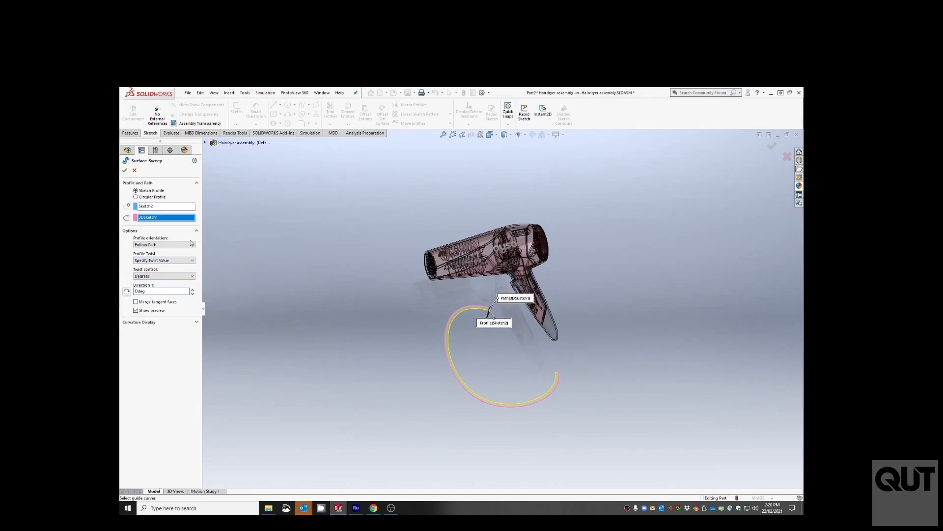
{"action": "left_click", "coordinate": [191, 277]}
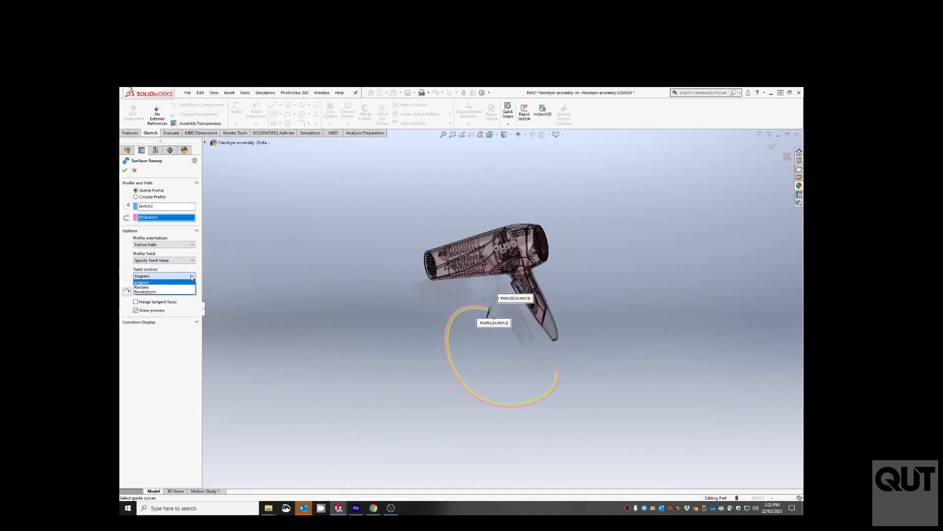
{"action": "left_click", "coordinate": [154, 292]}
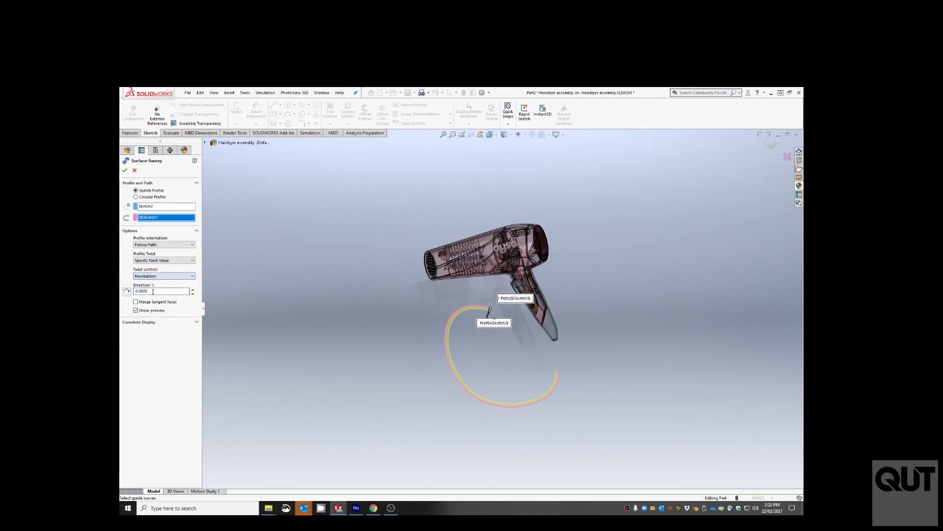
Step: Raise the sweep's twist one revolution at a time from zero to preview an increasingly dense coil
{"action": "left_click", "coordinate": [192, 289]}
{"action": "left_click", "coordinate": [192, 290]}
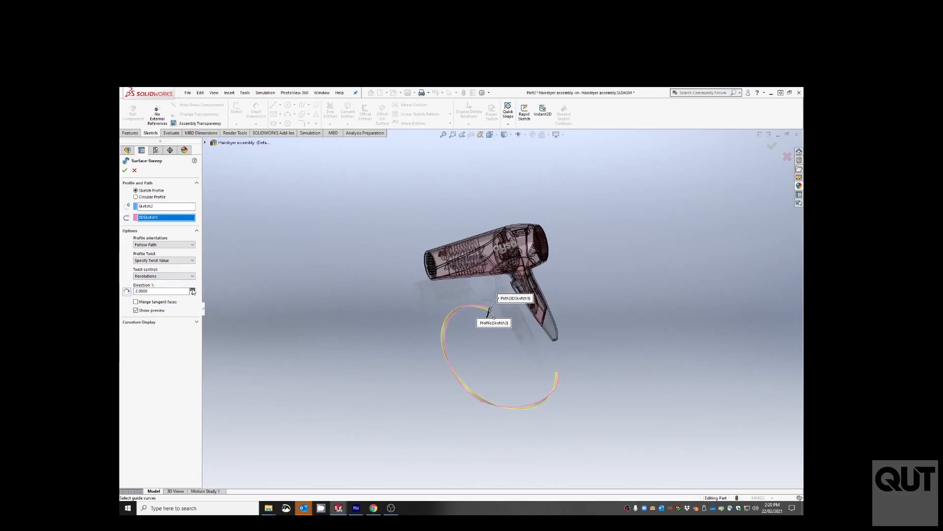
{"action": "left_click", "coordinate": [192, 289]}
{"action": "left_click", "coordinate": [192, 290]}
{"action": "left_click", "coordinate": [192, 289]}
{"action": "left_click", "coordinate": [192, 290]}
{"action": "left_click", "coordinate": [192, 289]}
{"action": "left_click", "coordinate": [192, 289]}
{"action": "left_click", "coordinate": [193, 289]}
{"action": "left_click", "coordinate": [192, 290]}
{"action": "left_click", "coordinate": [192, 289]}
{"action": "left_click", "coordinate": [192, 290]}
{"action": "left_click", "coordinate": [192, 290]}
{"action": "left_click", "coordinate": [192, 290]}
{"action": "left_click", "coordinate": [192, 289]}
{"action": "left_click", "coordinate": [192, 289]}
{"action": "left_click", "coordinate": [192, 289]}
{"action": "left_click", "coordinate": [192, 290]}
{"action": "left_click", "coordinate": [192, 290]}
{"action": "left_click", "coordinate": [192, 289]}
{"action": "left_click", "coordinate": [192, 290]}
{"action": "left_click", "coordinate": [192, 289]}
{"action": "left_click", "coordinate": [192, 290]}
{"action": "left_click", "coordinate": [192, 290]}
{"action": "left_click", "coordinate": [192, 289]}
{"action": "left_click", "coordinate": [192, 289]}
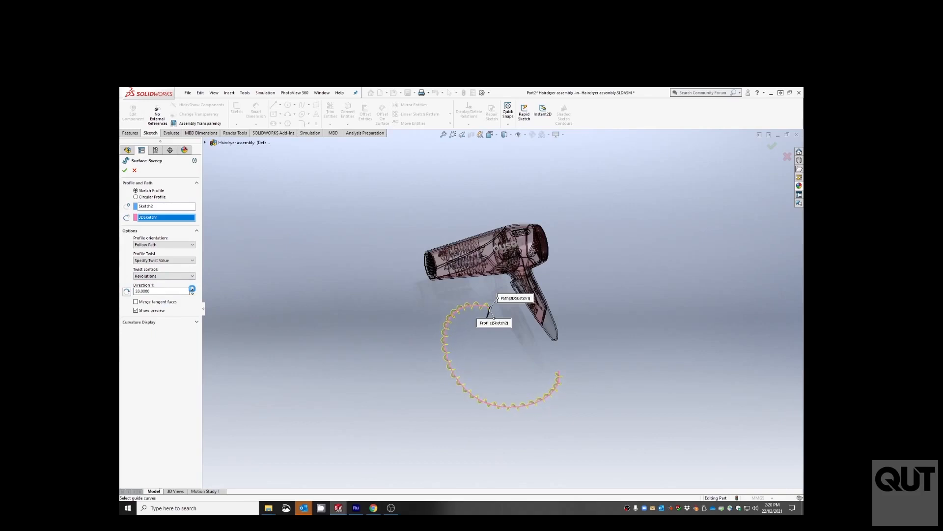
{"action": "left_click", "coordinate": [192, 289]}
{"action": "left_click", "coordinate": [193, 290]}
{"action": "left_click", "coordinate": [192, 290]}
{"action": "left_click", "coordinate": [192, 289]}
{"action": "left_click", "coordinate": [192, 289]}
{"action": "left_click", "coordinate": [193, 289]}
{"action": "left_click", "coordinate": [193, 290]}
{"action": "left_click", "coordinate": [192, 290]}
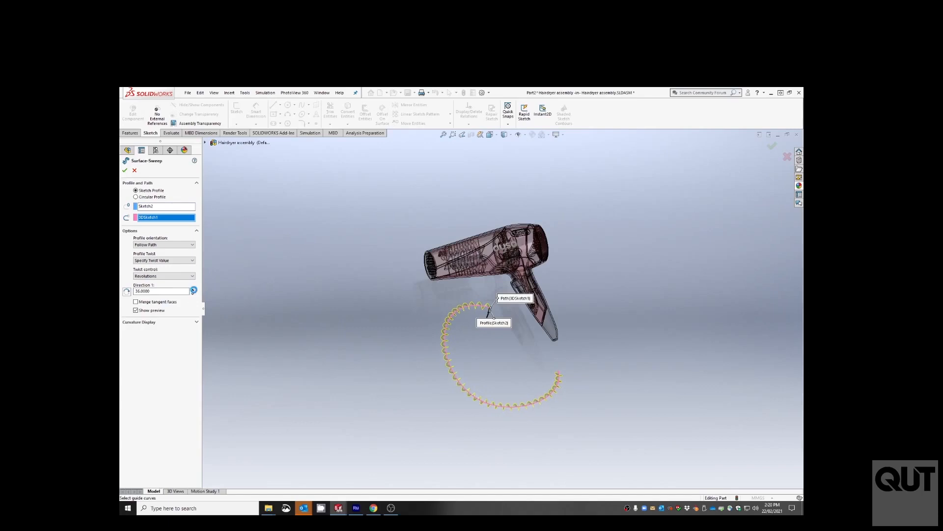
{"action": "left_click", "coordinate": [192, 289]}
{"action": "left_click", "coordinate": [192, 290]}
{"action": "left_click", "coordinate": [192, 289]}
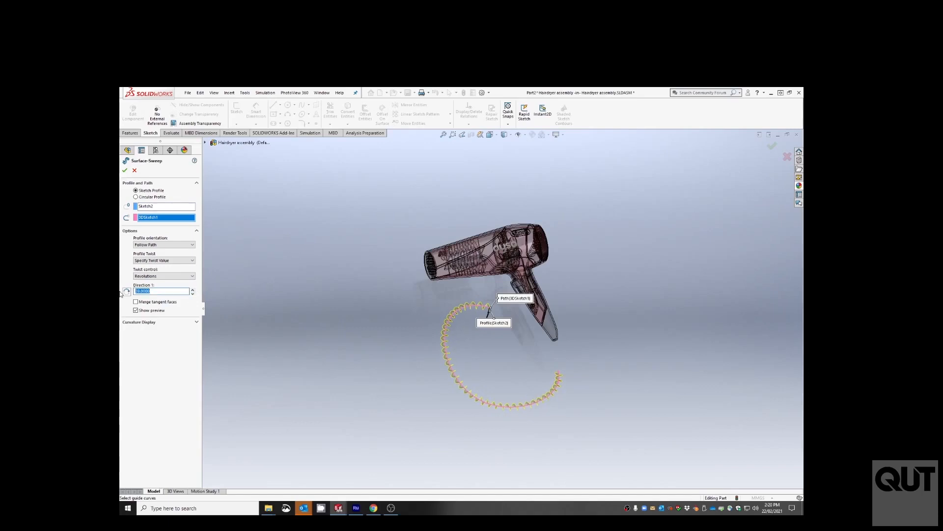
Step: Set the sweep's twist to 40 revolutions and create the coiled surface
{"action": "type", "text": "40"}
{"action": "key", "text": "Return"}
{"action": "left_click", "coordinate": [125, 170]}
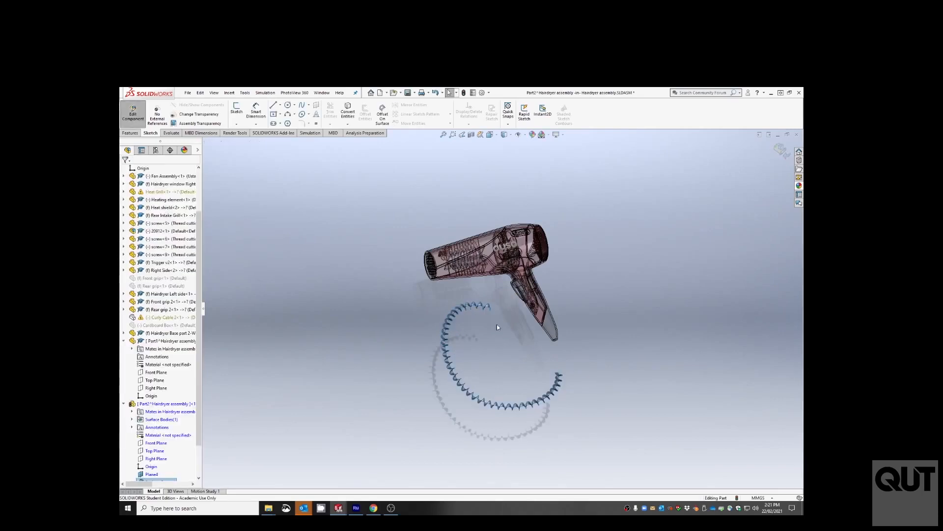
{"action": "middle_click_drag", "start_coordinate": [496, 325], "coordinate": [432, 325]}
{"action": "scroll", "coordinate": [544, 305], "scroll_direction": "down", "scroll_amount": 5}
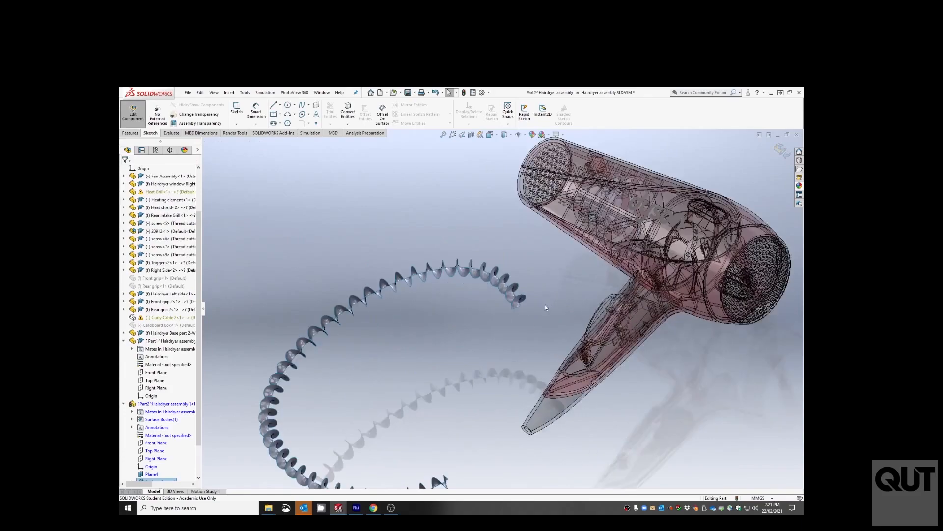
Step: Start a 3D sketch and convert the coiled surface's helical outer edge into a sketch curve
{"action": "scroll", "coordinate": [545, 304], "scroll_direction": "down", "scroll_amount": 3}
{"action": "mouse_move", "coordinate": [489, 314]}
{"action": "middle_mouse_down"}
{"action": "mouse_move", "coordinate": [508, 326]}
{"action": "mouse_move", "coordinate": [510, 310]}
{"action": "mouse_move", "coordinate": [498, 323]}
{"action": "mouse_move", "coordinate": [484, 312]}
{"action": "middle_mouse_up"}
{"action": "scroll", "coordinate": [484, 314], "scroll_direction": "up", "scroll_amount": 3}
{"action": "scroll", "coordinate": [486, 313], "scroll_direction": "down", "scroll_amount": 6}
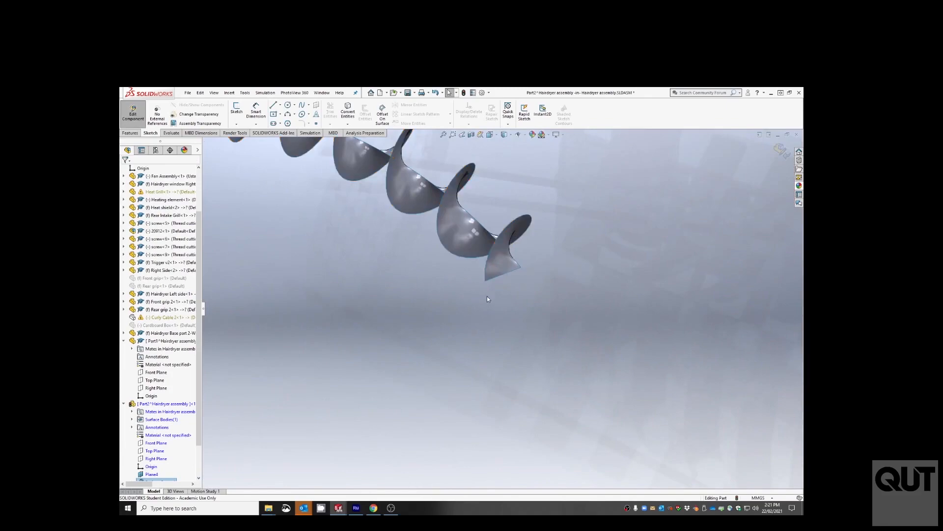
{"action": "scroll", "coordinate": [487, 300], "scroll_direction": "up", "scroll_amount": 5}
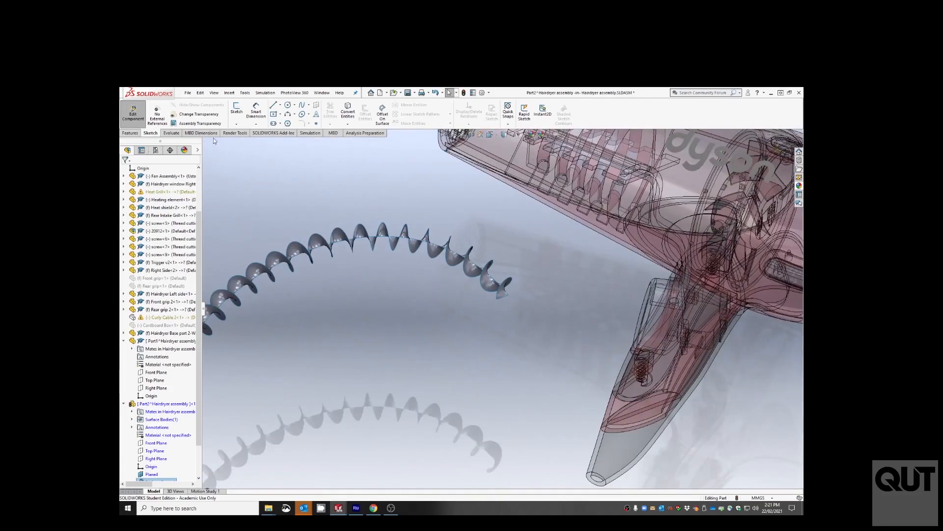
{"action": "left_click", "coordinate": [238, 125]}
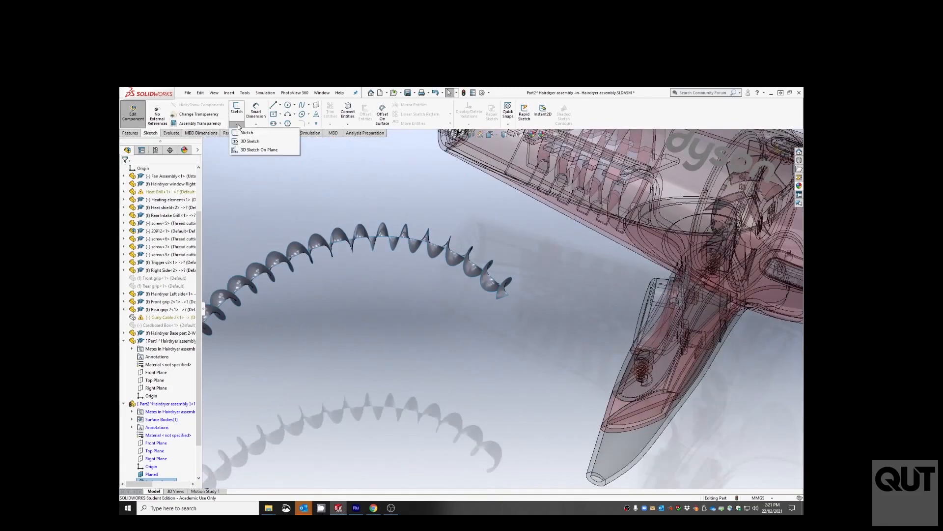
{"action": "left_click", "coordinate": [250, 141]}
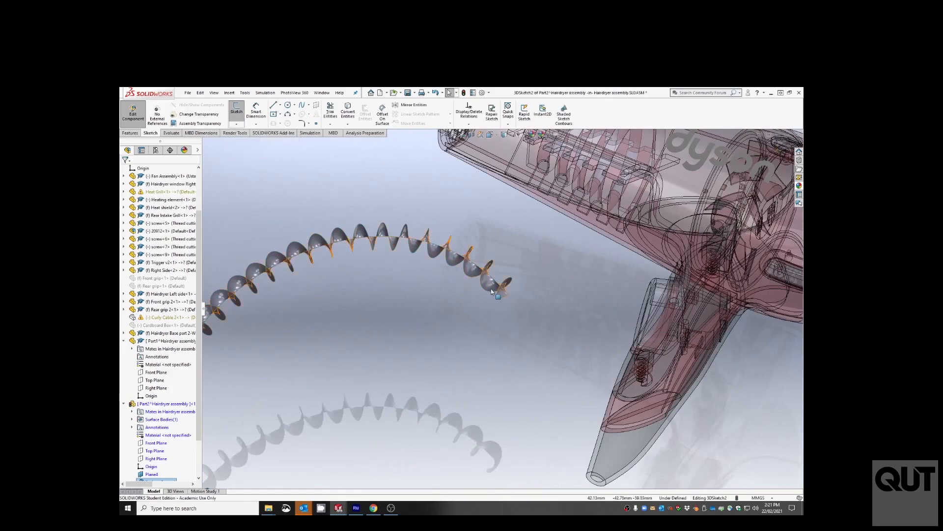
{"action": "left_click", "coordinate": [495, 293]}
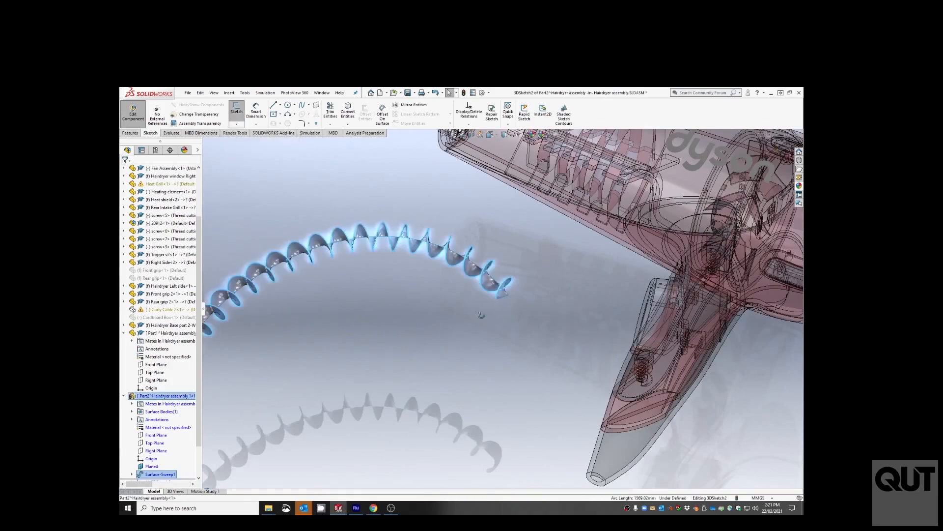
{"action": "middle_click_drag", "start_coordinate": [481, 315], "coordinate": [472, 280]}
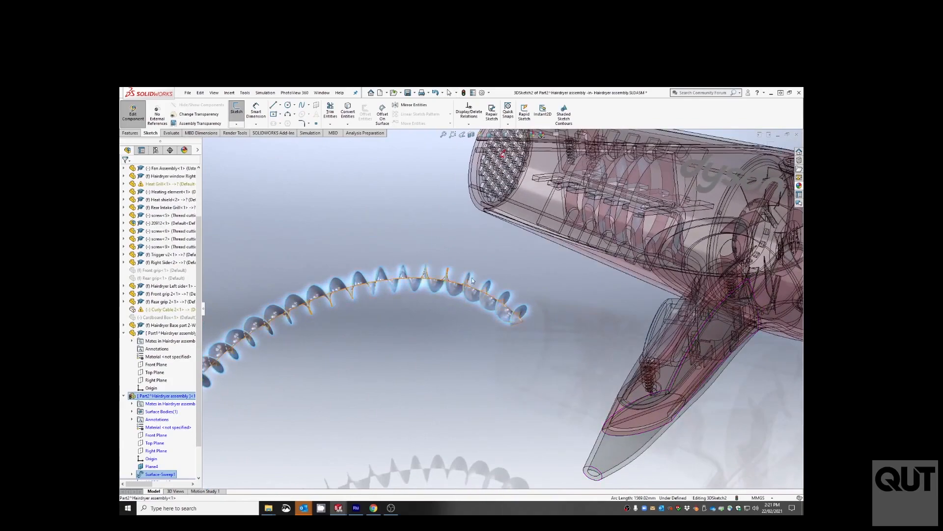
{"action": "left_click", "coordinate": [348, 110]}
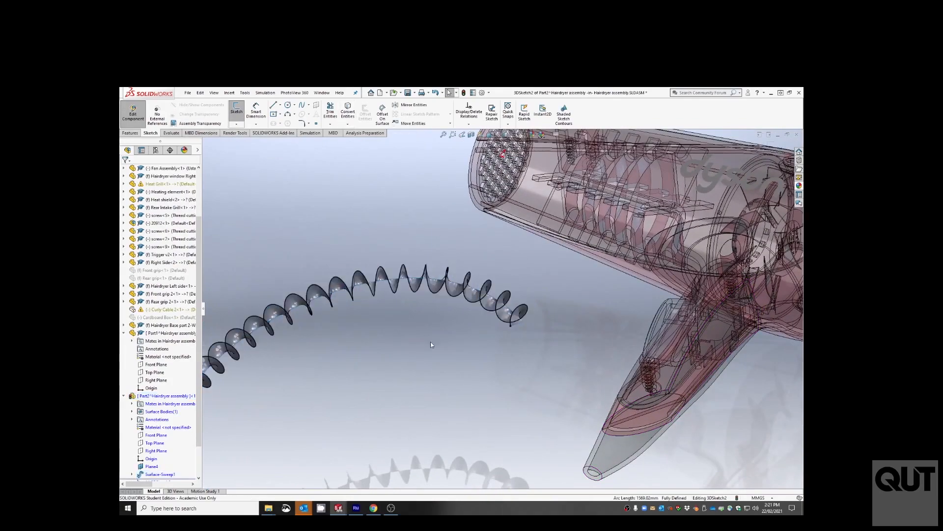
Step: Hide the swept surface so only the converted coil curve is displayed
{"action": "middle_click_drag", "start_coordinate": [431, 342], "coordinate": [382, 356]}
{"action": "scroll", "coordinate": [474, 349], "scroll_direction": "up", "scroll_amount": 3}
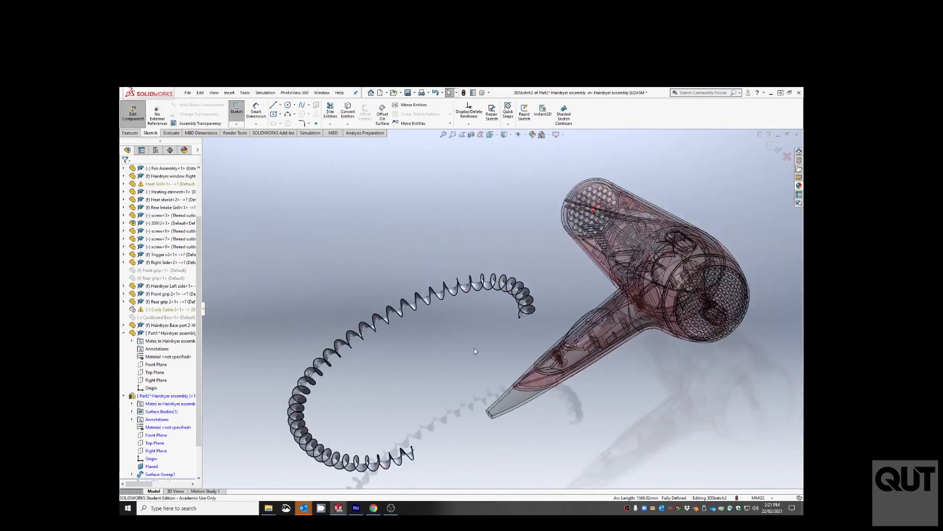
{"action": "scroll", "coordinate": [485, 333], "scroll_direction": "down", "scroll_amount": 5}
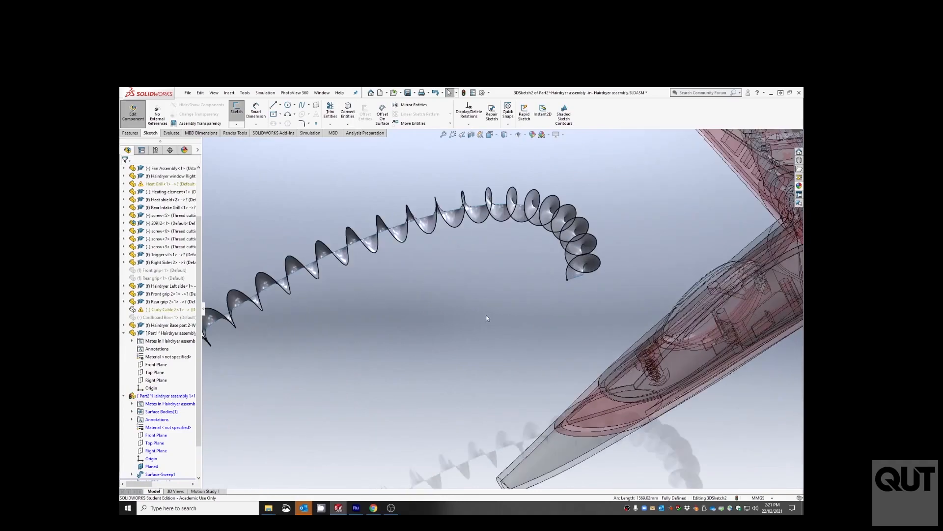
{"action": "scroll", "coordinate": [486, 318], "scroll_direction": "up", "scroll_amount": 2}
{"action": "scroll", "coordinate": [158, 433], "scroll_direction": "down", "scroll_amount": 2}
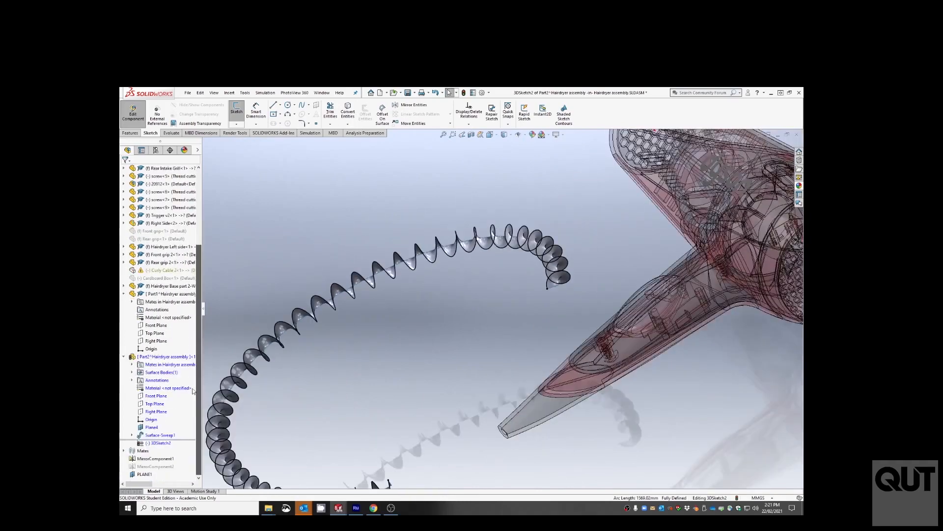
{"action": "right_click", "coordinate": [157, 436]}
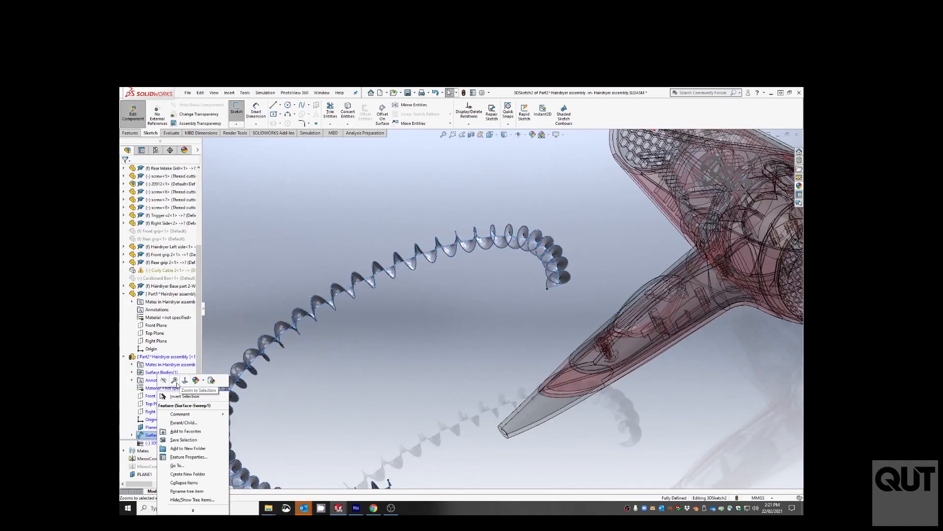
{"action": "left_click", "coordinate": [163, 380]}
Step: Draw a 3D spline from the coil's lower end through three intermediate points to the cable outlet at the handle's tip
{"action": "mouse_move", "coordinate": [497, 312]}
{"action": "middle_mouse_down"}
{"action": "mouse_move", "coordinate": [483, 302]}
{"action": "mouse_move", "coordinate": [512, 311]}
{"action": "mouse_move", "coordinate": [526, 286]}
{"action": "mouse_move", "coordinate": [504, 295]}
{"action": "mouse_move", "coordinate": [521, 297]}
{"action": "mouse_move", "coordinate": [523, 284]}
{"action": "mouse_move", "coordinate": [523, 311]}
{"action": "middle_mouse_up"}
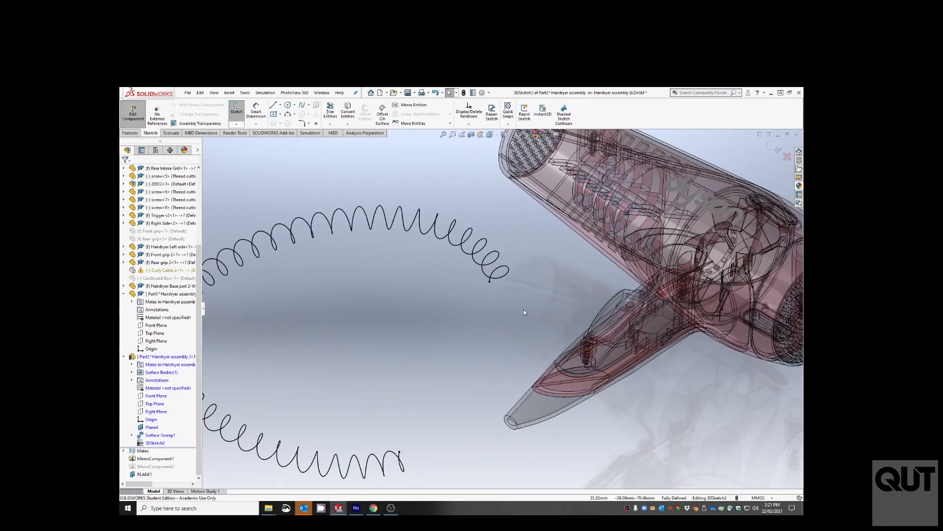
{"action": "scroll", "coordinate": [436, 421], "scroll_direction": "up", "scroll_amount": 5}
{"action": "scroll", "coordinate": [462, 399], "scroll_direction": "down", "scroll_amount": 4}
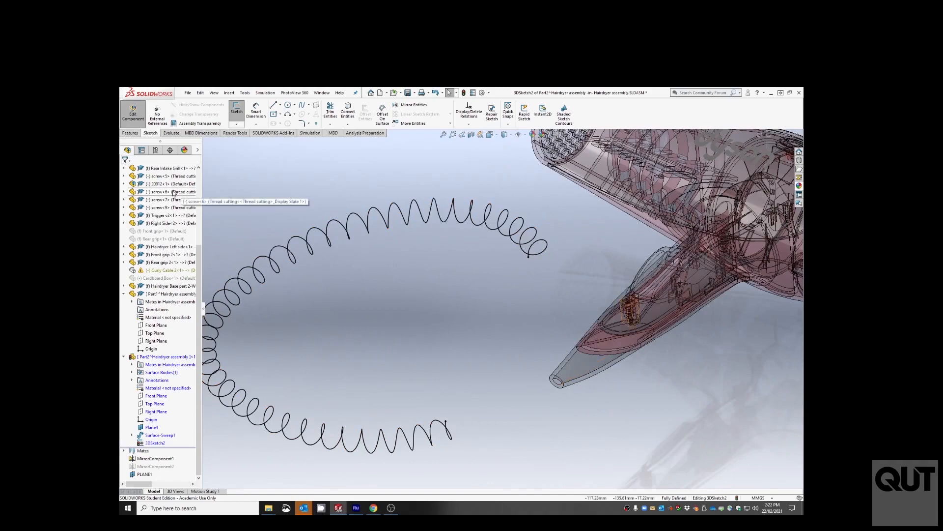
{"action": "left_click", "coordinate": [302, 105]}
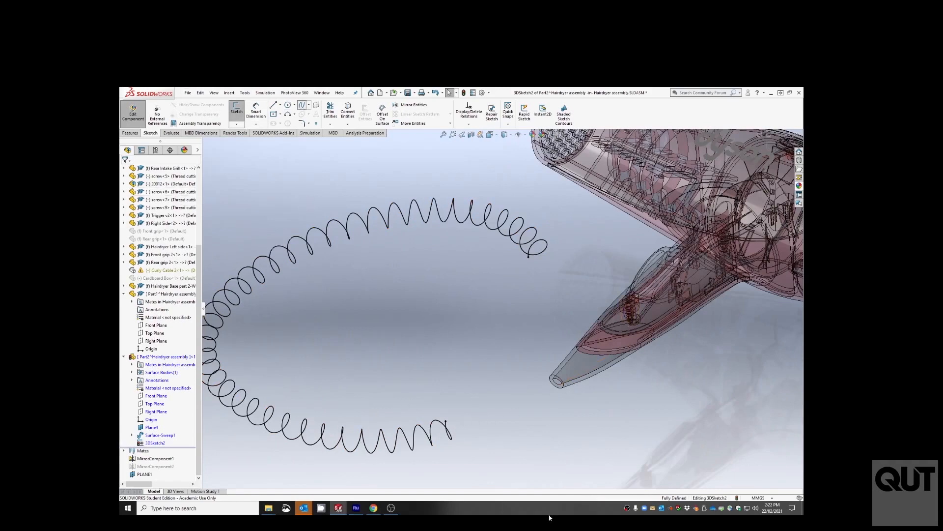
{"action": "left_click", "coordinate": [447, 424]}
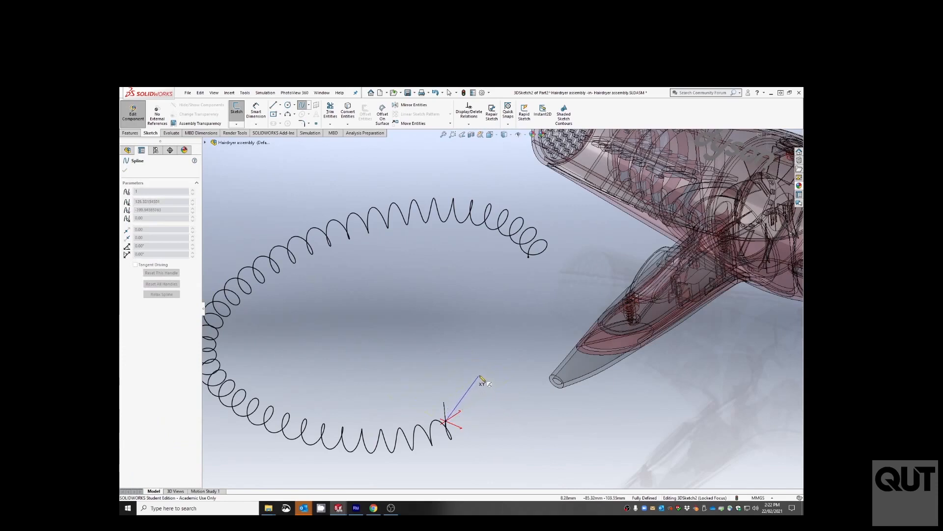
{"action": "key", "text": "Tab"}
{"action": "left_click", "coordinate": [455, 396]}
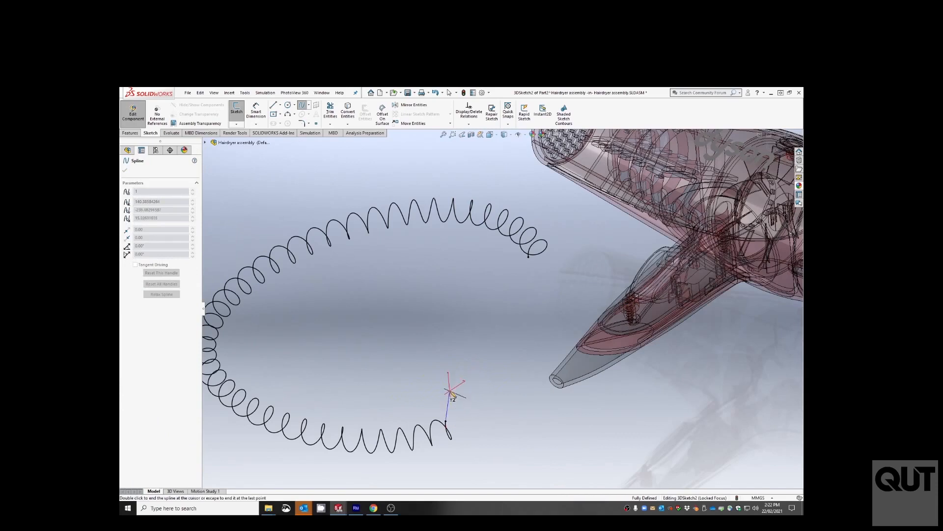
{"action": "left_click", "coordinate": [467, 378]}
{"action": "left_click", "coordinate": [491, 391]}
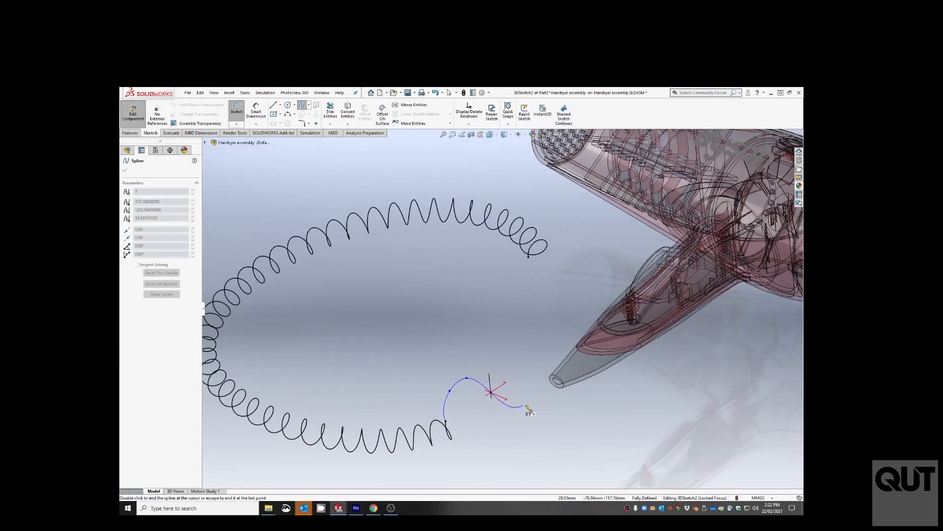
{"action": "double_click", "coordinate": [556, 382]}
Step: Draw a construction line about 50 mm long from the spline's end at the handle tip
{"action": "left_click", "coordinate": [280, 105]}
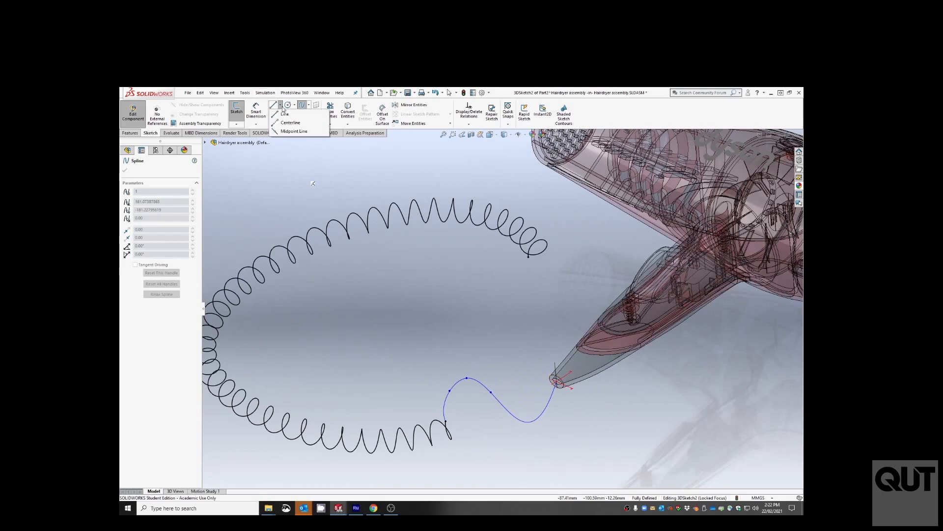
{"action": "left_click", "coordinate": [290, 122]}
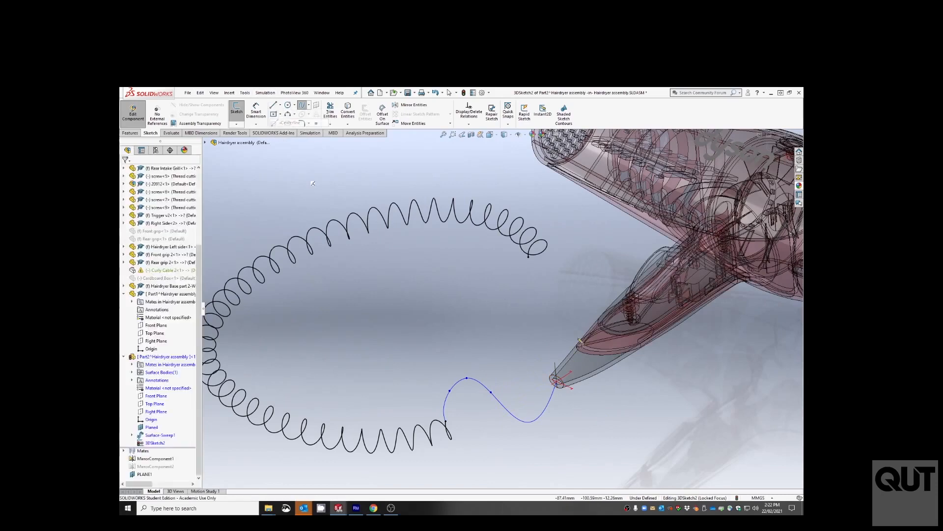
{"action": "left_click", "coordinate": [560, 382]}
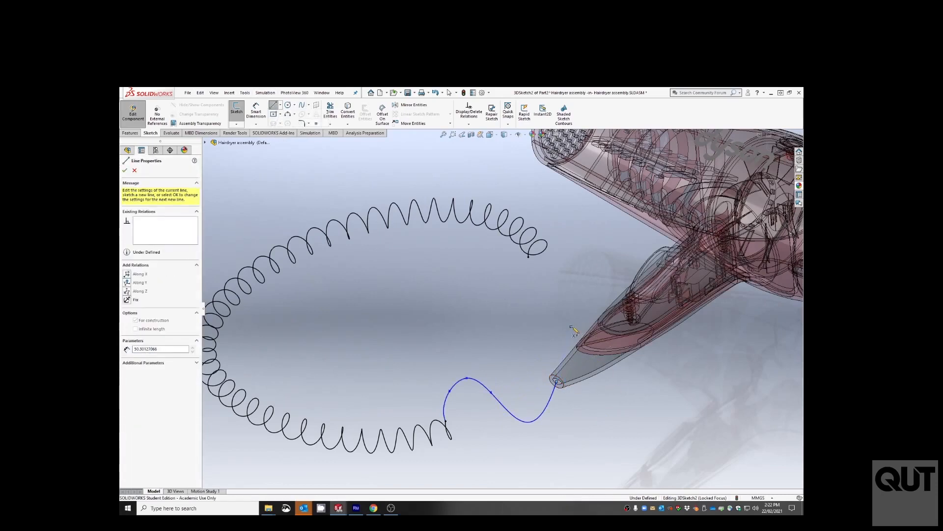
{"action": "left_click", "coordinate": [572, 326]}
{"action": "key", "text": "Escape"}
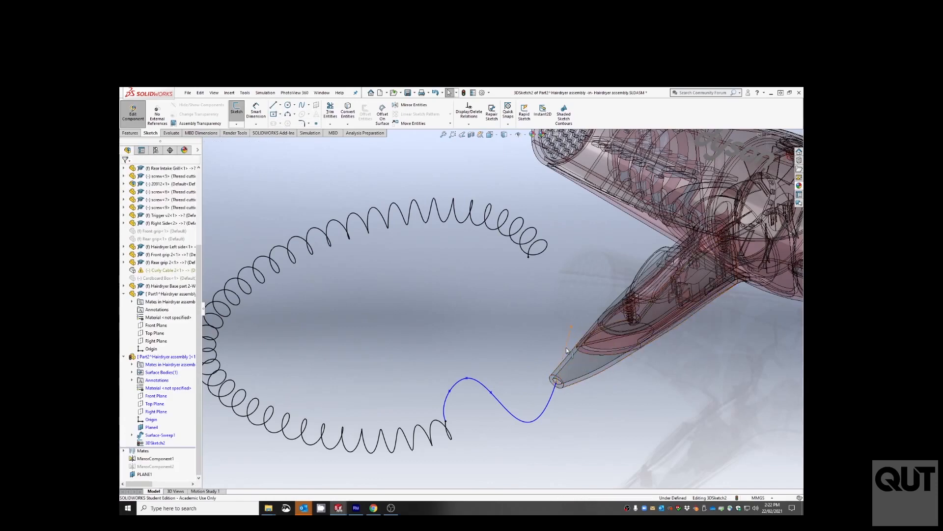
Step: Make the connecting spline tangent to the construction line at the handle and to the coil curve at its other end
{"action": "left_click", "coordinate": [566, 347]}
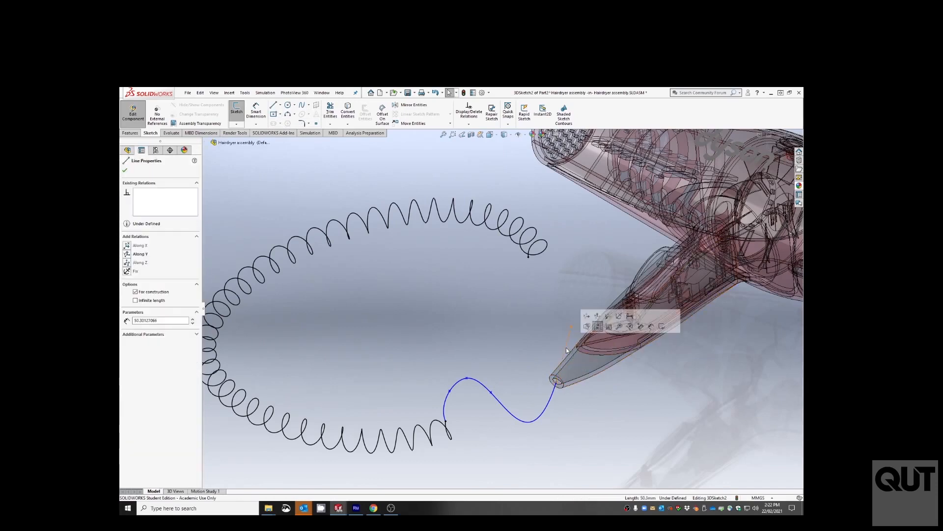
{"action": "left_click", "coordinate": [554, 401], "text": "ctrl"}
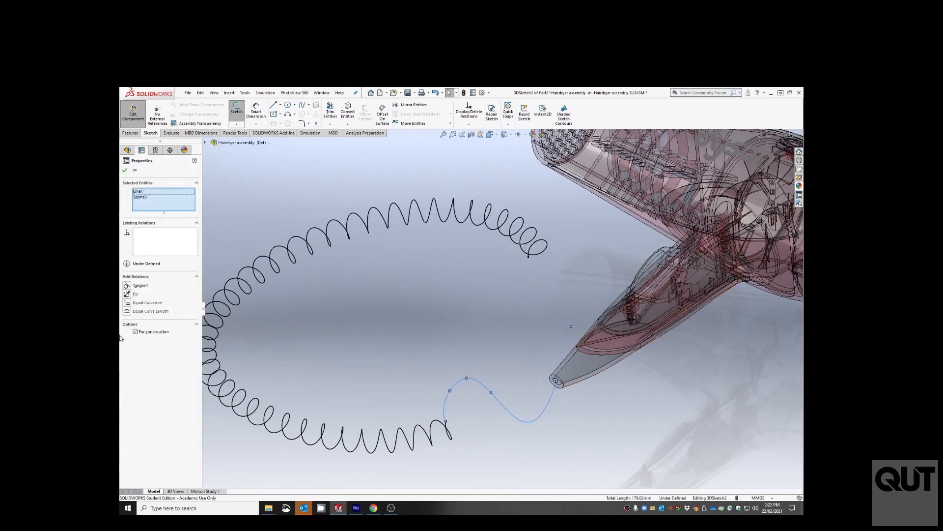
{"action": "left_click", "coordinate": [125, 286]}
{"action": "left_click", "coordinate": [448, 431]}
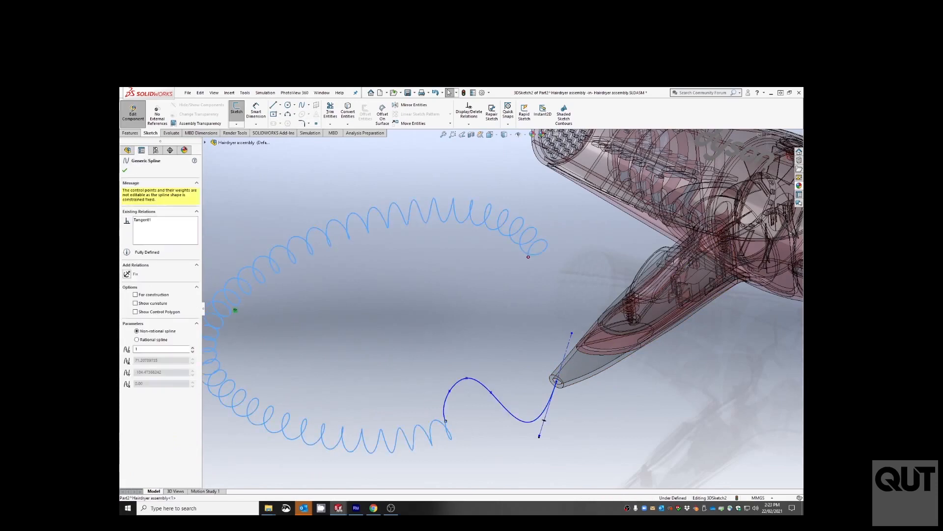
{"action": "left_click", "coordinate": [443, 406], "text": "ctrl"}
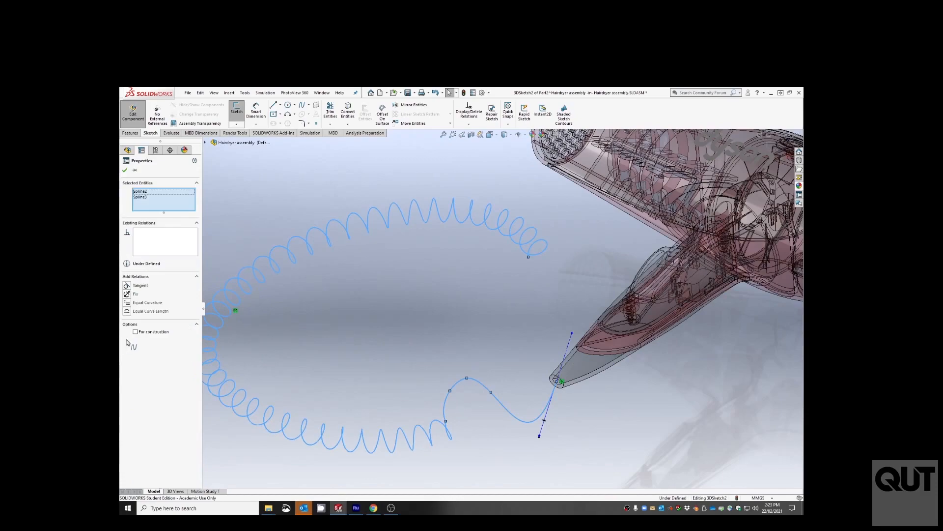
{"action": "left_click", "coordinate": [126, 286]}
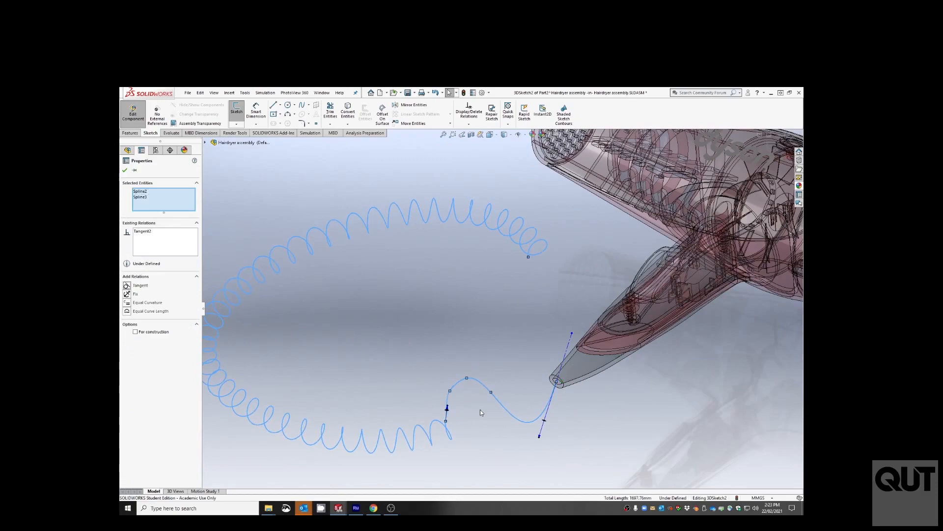
Step: Reposition the construction line's free end inside the handle so the line runs along the handle's direction
{"action": "mouse_move", "coordinate": [481, 413]}
{"action": "middle_mouse_down"}
{"action": "mouse_move", "coordinate": [477, 384]}
{"action": "mouse_move", "coordinate": [487, 402]}
{"action": "mouse_move", "coordinate": [483, 443]}
{"action": "middle_mouse_up"}
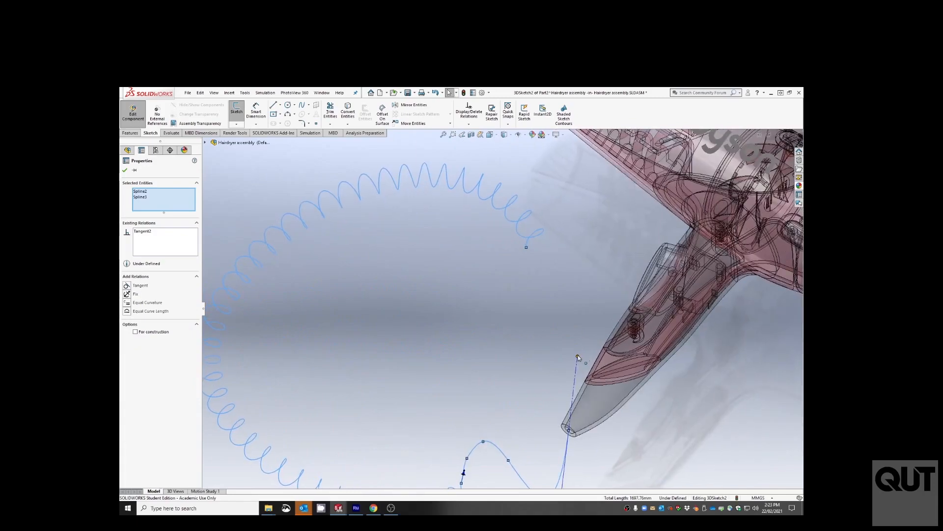
{"action": "left_click_drag", "start_coordinate": [577, 355], "coordinate": [611, 384]}
{"action": "middle_click_drag", "start_coordinate": [606, 431], "coordinate": [671, 436]}
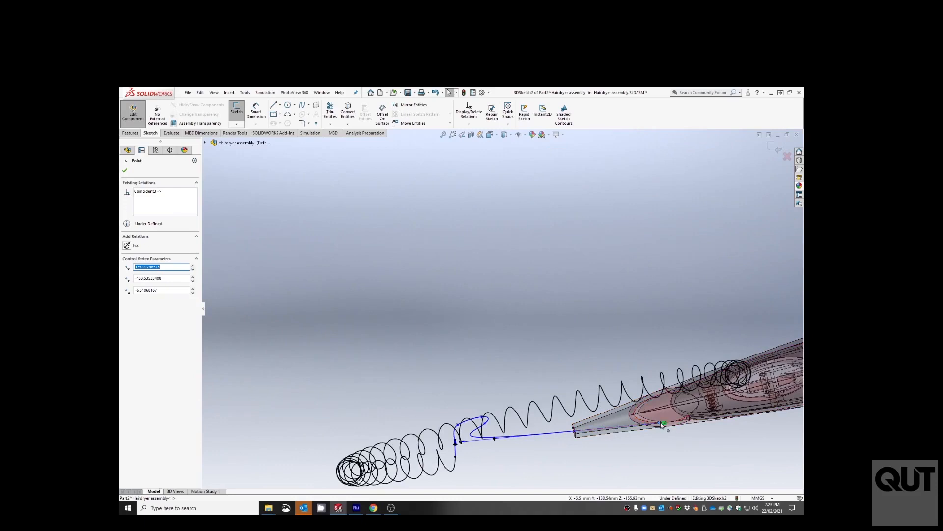
{"action": "left_click_drag", "start_coordinate": [661, 424], "coordinate": [641, 422]}
Step: Smooth the connecting spline by moving its interior point nearest the coil and deleting the point at its crest
{"action": "middle_click_drag", "start_coordinate": [550, 442], "coordinate": [554, 399]}
{"action": "scroll", "coordinate": [547, 398], "scroll_direction": "down", "scroll_amount": 3}
{"action": "middle_click_drag", "start_coordinate": [473, 361], "coordinate": [571, 449]}
{"action": "scroll", "coordinate": [573, 437], "scroll_direction": "up", "scroll_amount": 3}
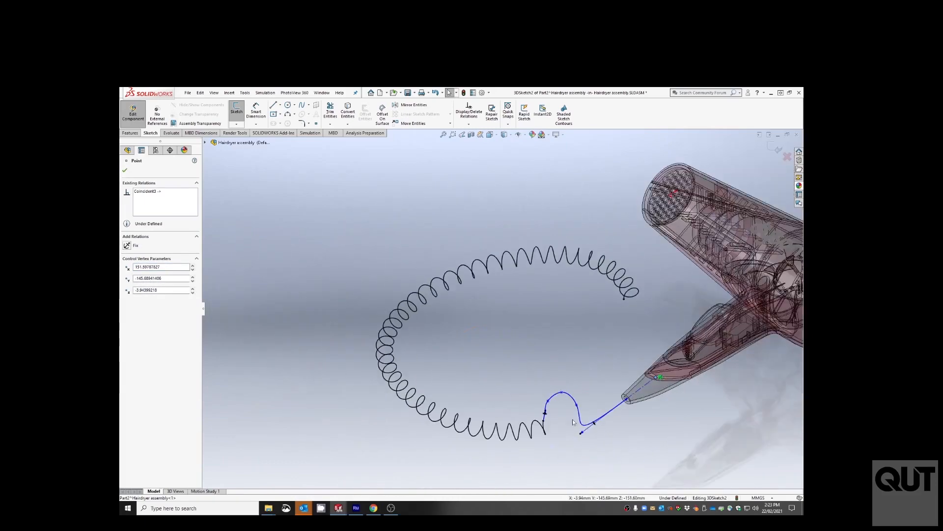
{"action": "scroll", "coordinate": [576, 421], "scroll_direction": "down", "scroll_amount": 2}
{"action": "scroll", "coordinate": [561, 395], "scroll_direction": "down", "scroll_amount": 2}
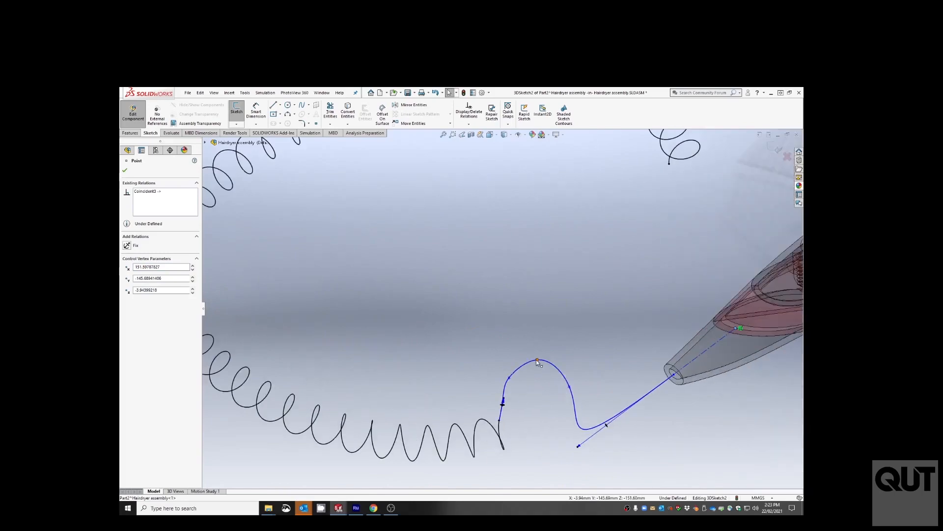
{"action": "left_click_drag", "start_coordinate": [537, 360], "coordinate": [522, 381]}
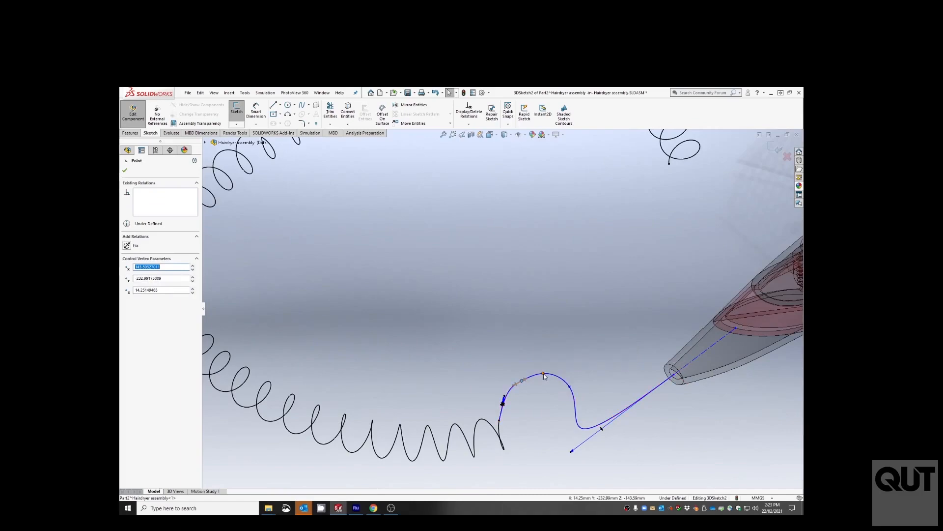
{"action": "right_click", "coordinate": [544, 376]}
{"action": "left_click", "coordinate": [570, 462]}
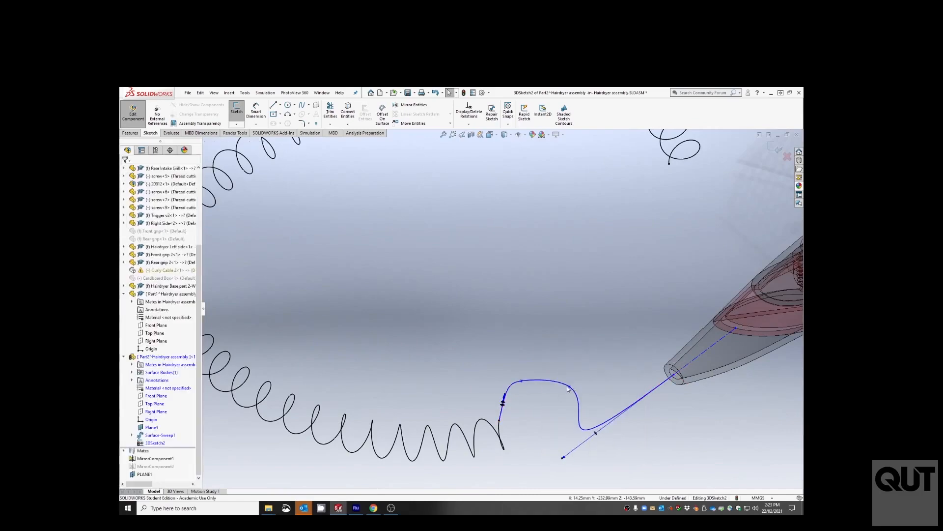
{"action": "scroll", "coordinate": [555, 387], "scroll_direction": "up", "scroll_amount": 2}
{"action": "middle_click_drag", "start_coordinate": [575, 276], "coordinate": [597, 259]}
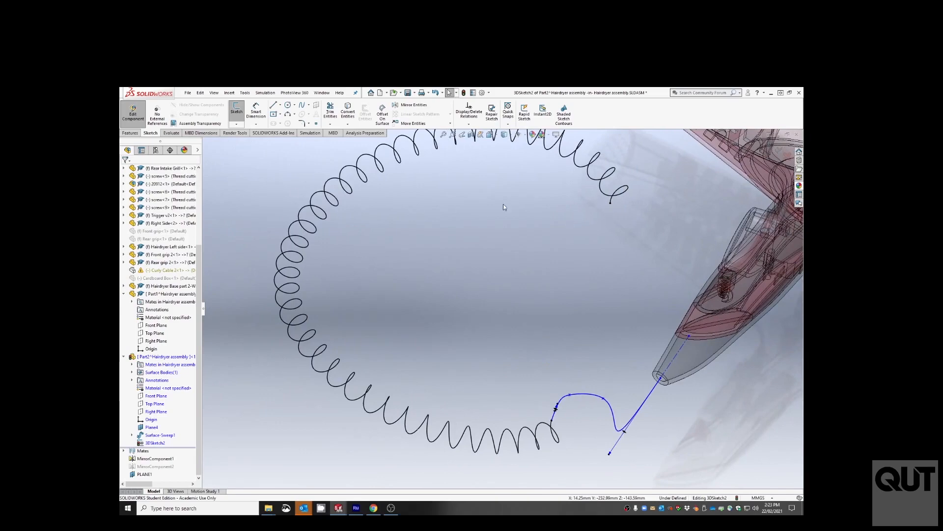
{"action": "scroll", "coordinate": [632, 211], "scroll_direction": "up", "scroll_amount": 2}
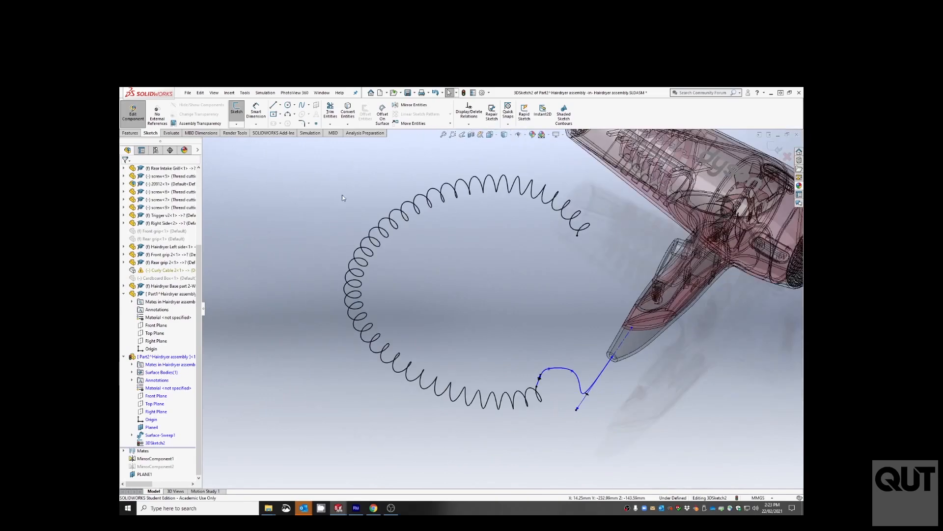
{"action": "left_click", "coordinate": [302, 106]}
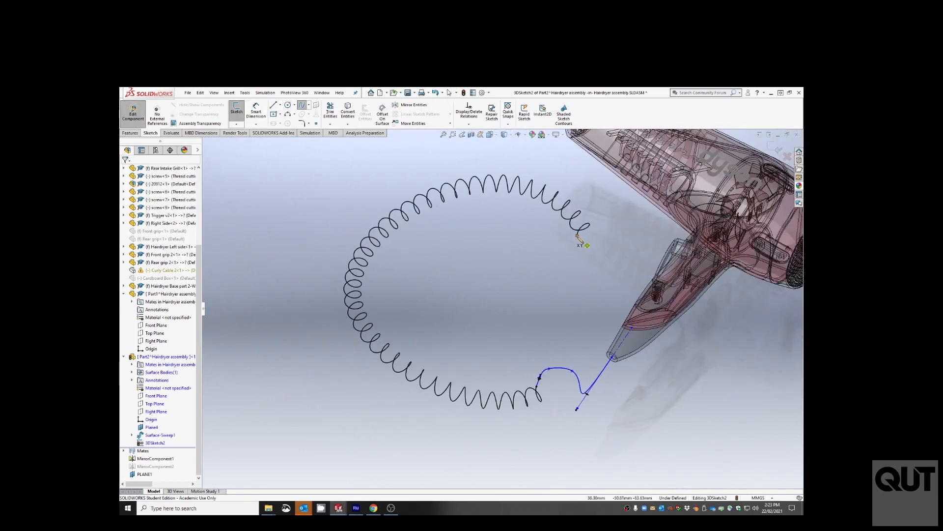
{"action": "left_click", "coordinate": [577, 235]}
{"action": "left_click", "coordinate": [580, 263]}
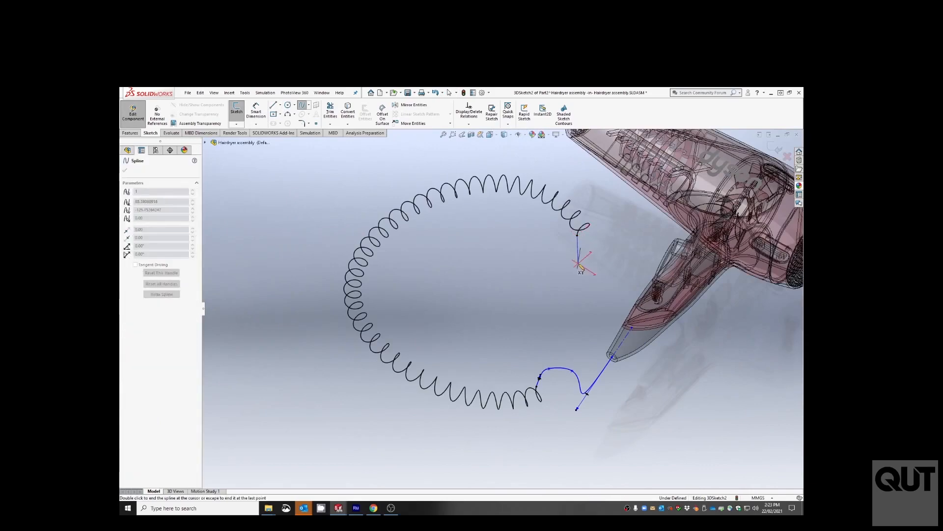
{"action": "left_click", "coordinate": [563, 280]}
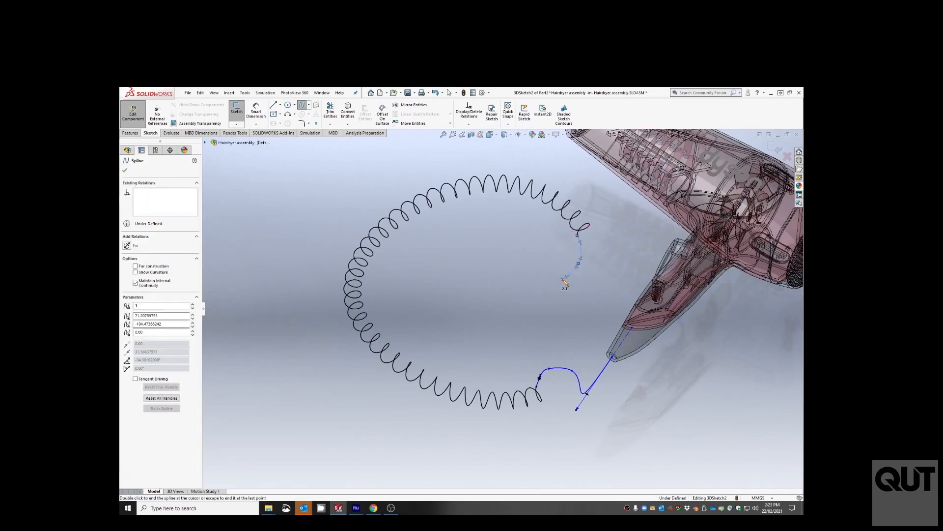
{"action": "scroll", "coordinate": [585, 251], "scroll_direction": "down", "scroll_amount": 5}
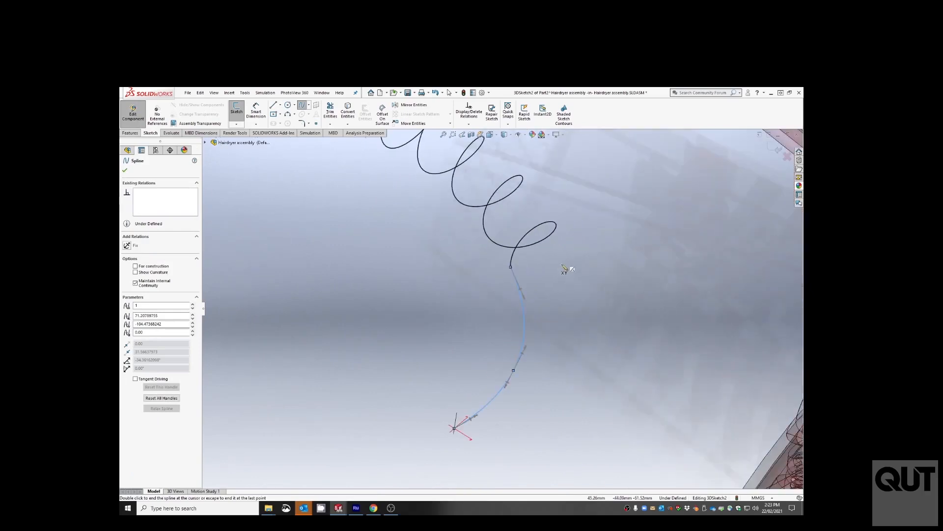
{"action": "key", "text": "Escape"}
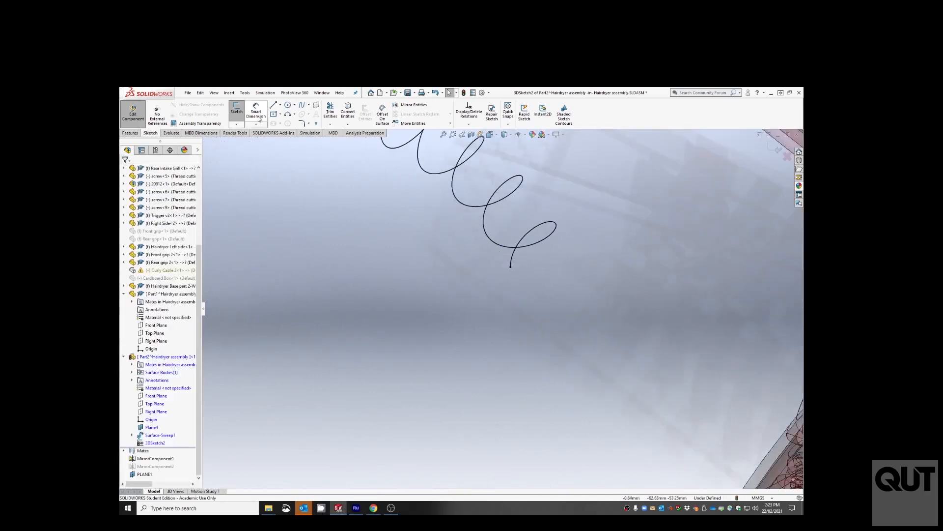
Step: Draw a three-point spline from the coil's open end, curving away as the cable's free tail
{"action": "left_click", "coordinate": [303, 106]}
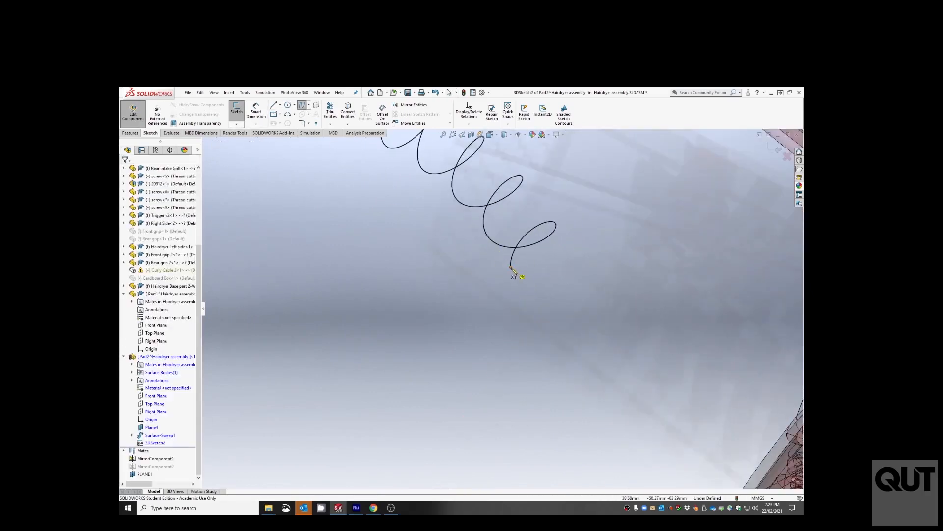
{"action": "left_click", "coordinate": [512, 344]}
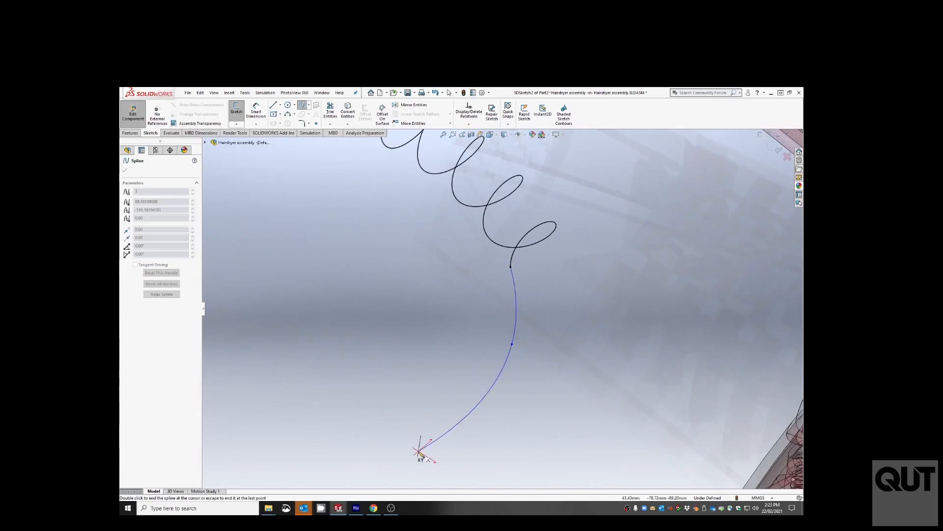
{"action": "double_click", "coordinate": [419, 451]}
{"action": "key", "text": "Escape"}
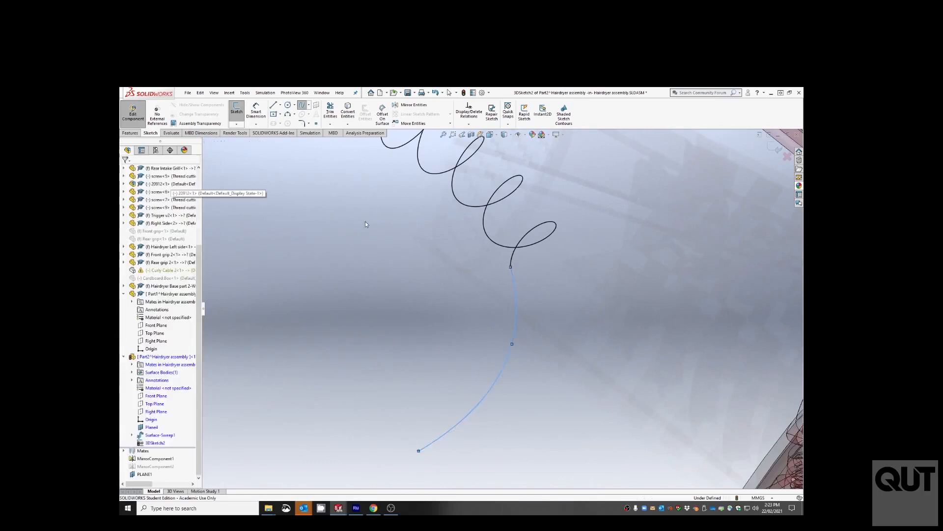
{"action": "key", "text": "Escape"}
Step: Make the tail spline tangent to the coil curve where the two meet
{"action": "left_click", "coordinate": [514, 255]}
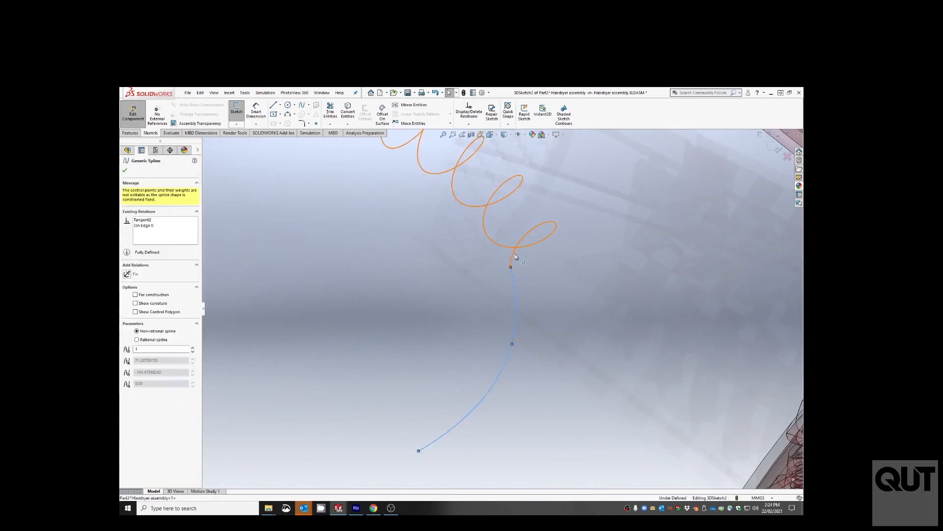
{"action": "left_click", "coordinate": [514, 283], "text": "ctrl"}
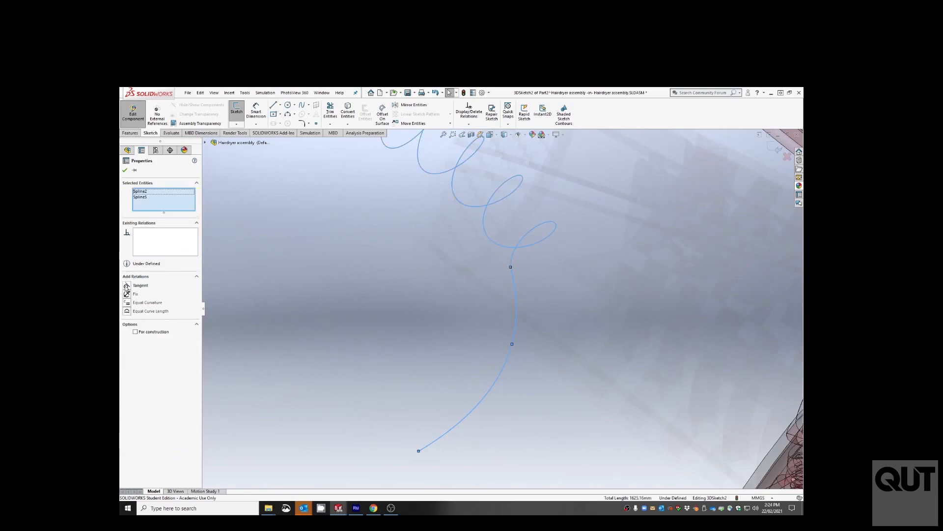
{"action": "left_click", "coordinate": [126, 286]}
{"action": "left_click", "coordinate": [125, 170]}
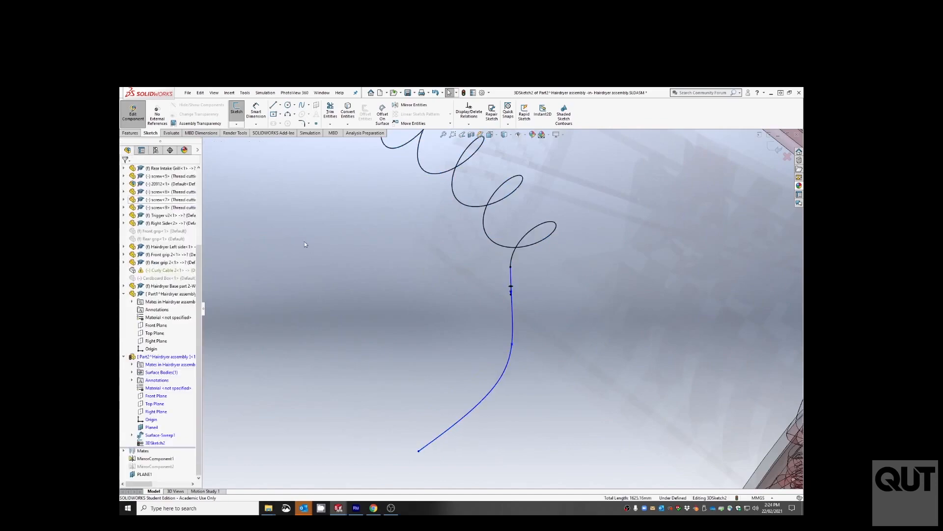
{"action": "scroll", "coordinate": [454, 311], "scroll_direction": "up", "scroll_amount": 5}
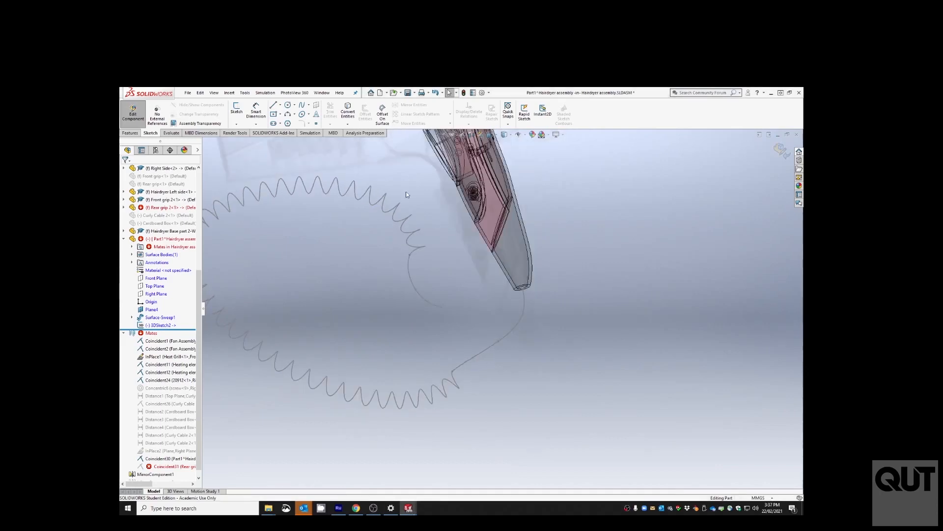
Step: Create a reference plane through the tail spline's free endpoint, perpendicular to the spline
{"action": "left_click", "coordinate": [441, 307]}
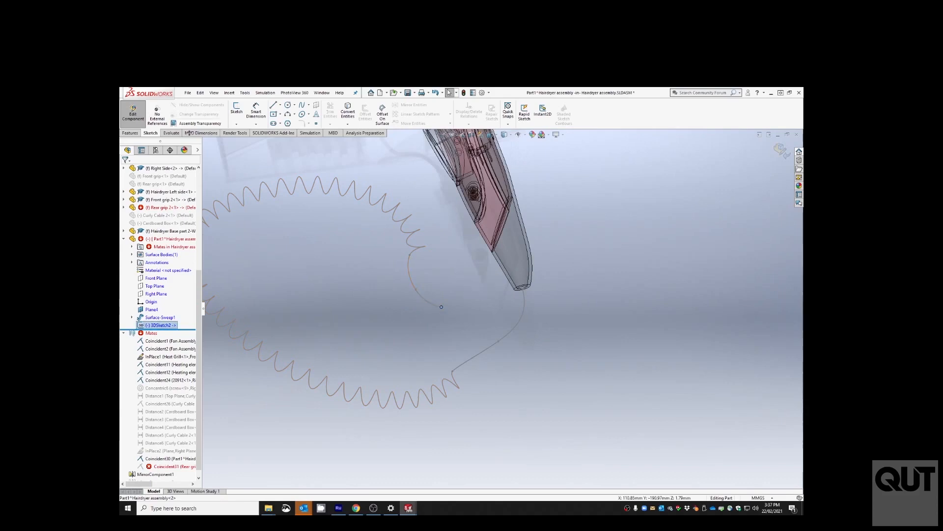
{"action": "left_click", "coordinate": [230, 94]}
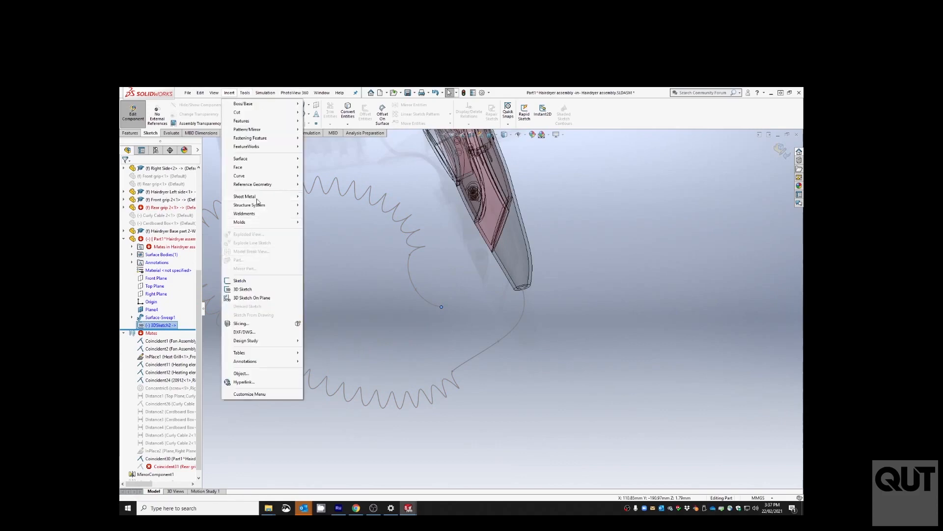
{"action": "mouse_move", "coordinate": [276, 184]}
{"action": "left_click", "coordinate": [320, 185]}
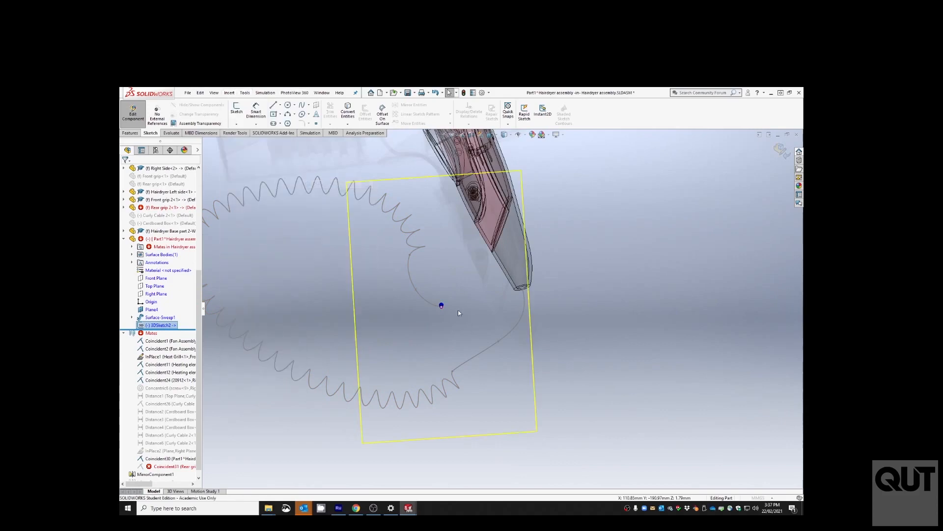
{"action": "left_click", "coordinate": [423, 299]}
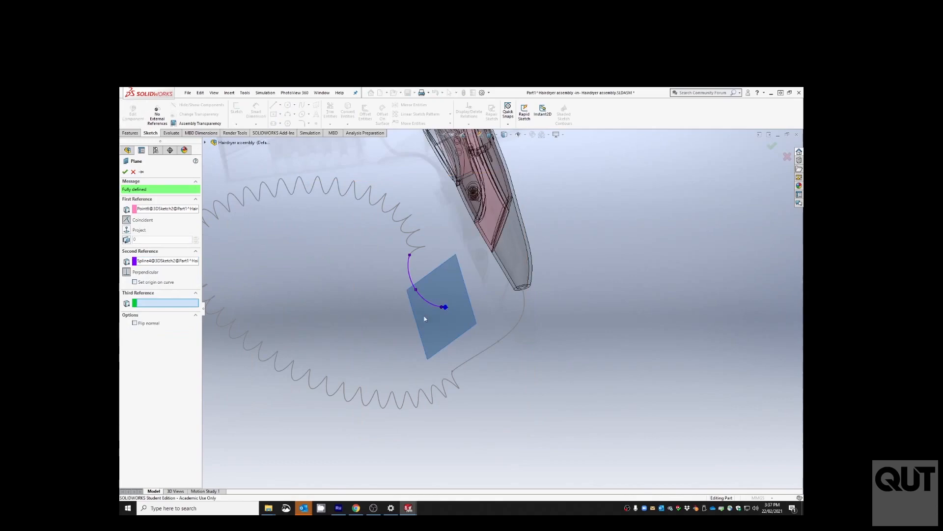
{"action": "middle_click_drag", "start_coordinate": [426, 319], "coordinate": [397, 305]}
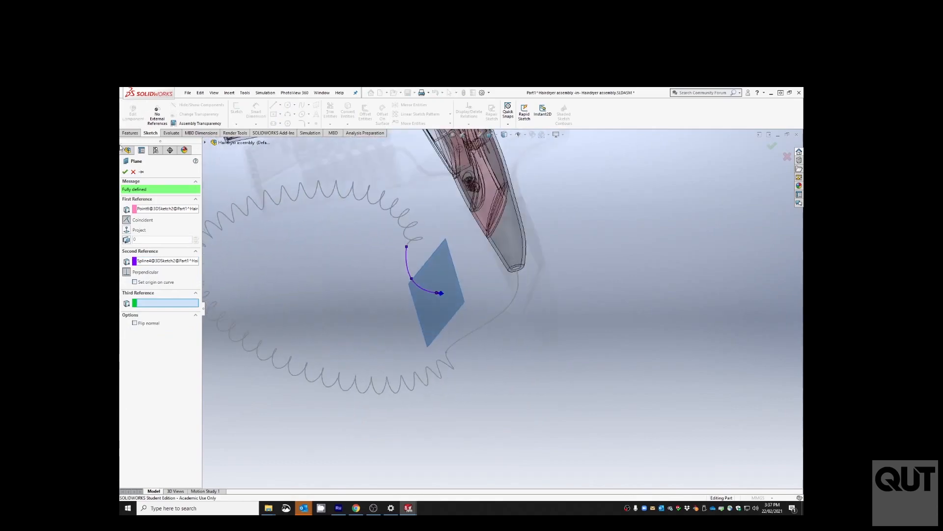
{"action": "left_click", "coordinate": [126, 172]}
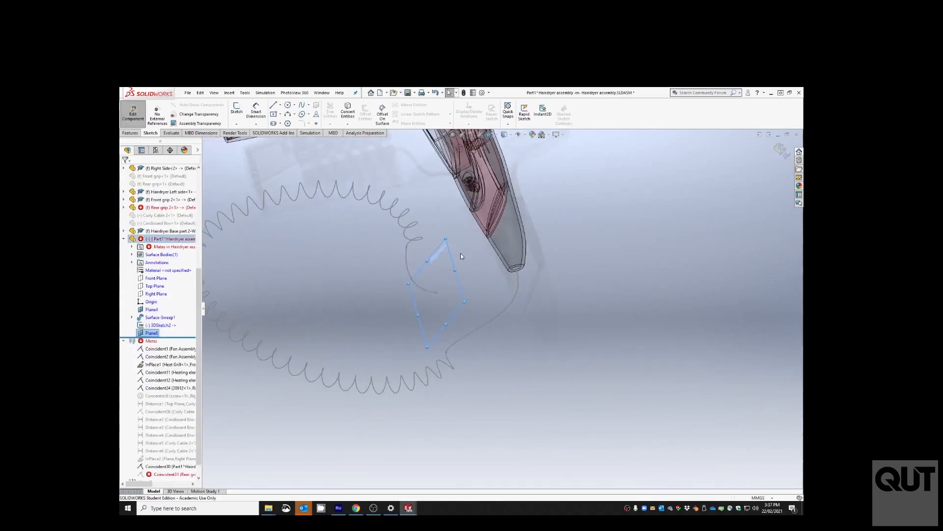
Step: Sketch a circle of about 2.2 mm radius on the new plane, centred on the tail spline's free end
{"action": "middle_click_drag", "start_coordinate": [461, 253], "coordinate": [401, 271]}
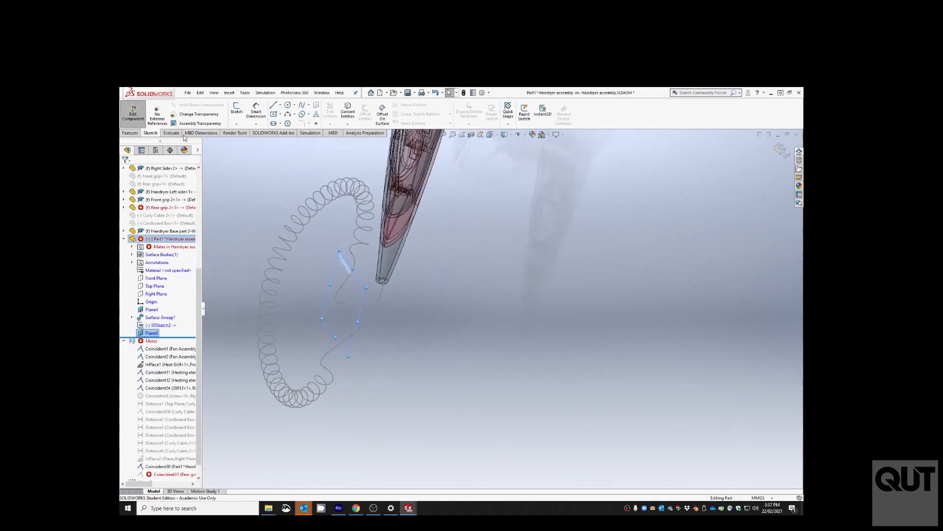
{"action": "left_click", "coordinate": [236, 110]}
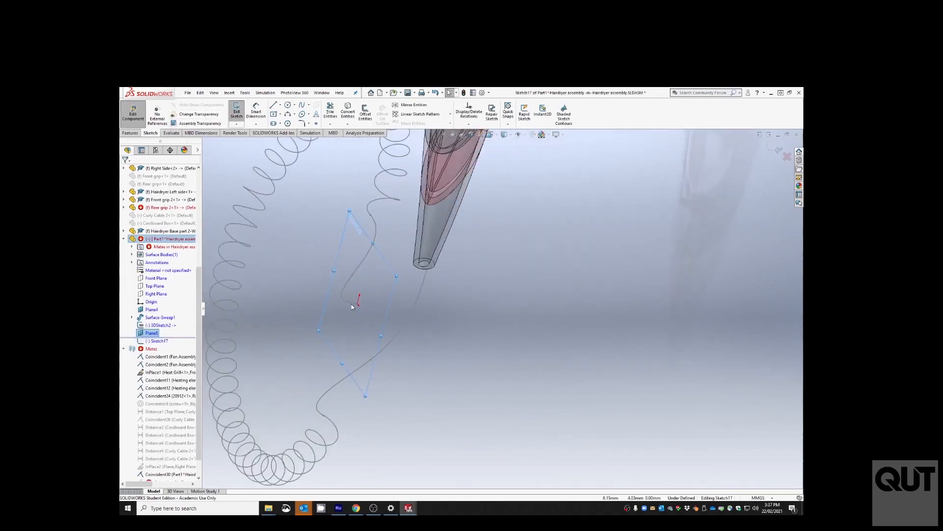
{"action": "left_click", "coordinate": [288, 107]}
{"action": "left_click", "coordinate": [388, 304]}
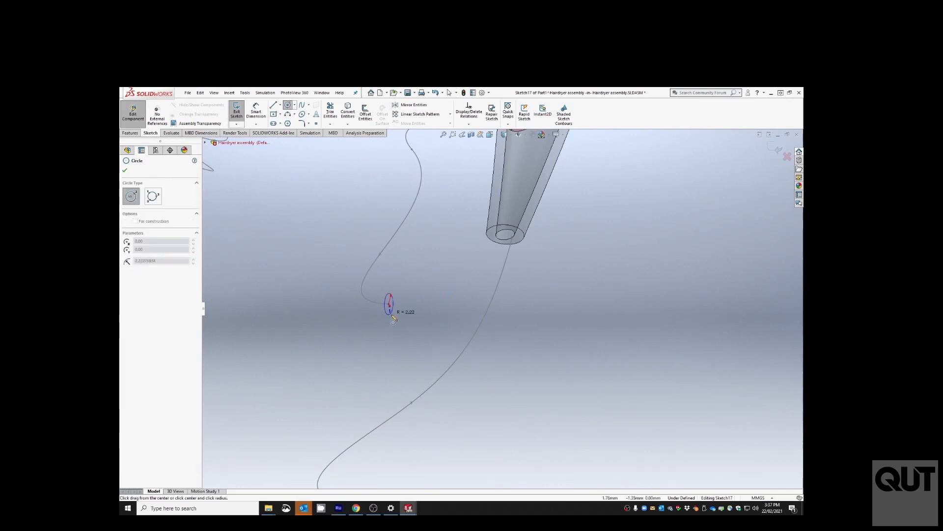
{"action": "left_click", "coordinate": [393, 319]}
Step: Dimension the circle's diameter to 4 mm and exit the sketch
{"action": "left_click", "coordinate": [256, 111]}
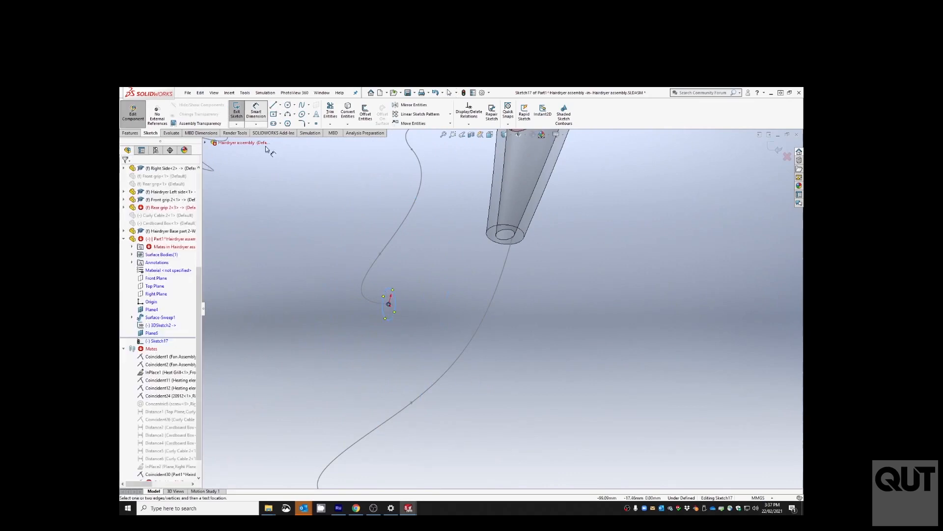
{"action": "left_click", "coordinate": [382, 305]}
{"action": "left_click", "coordinate": [346, 334]}
{"action": "type", "text": "4"}
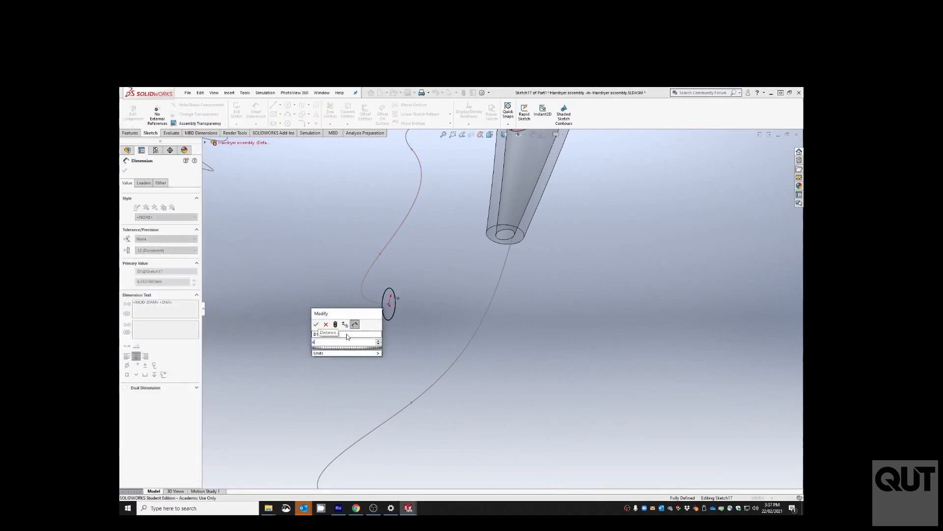
{"action": "key", "text": "Return"}
{"action": "scroll", "coordinate": [502, 285], "scroll_direction": "up", "scroll_amount": 5}
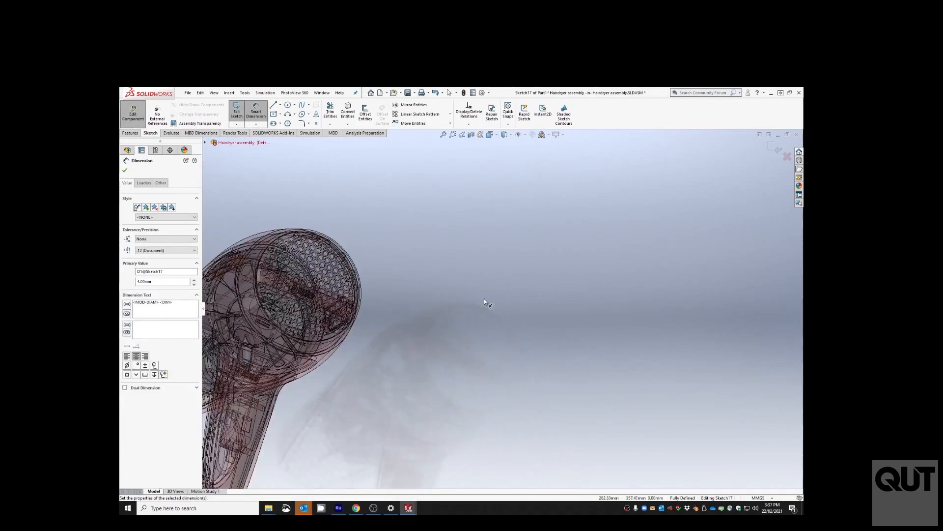
{"action": "scroll", "coordinate": [484, 299], "scroll_direction": "up", "scroll_amount": 5}
{"action": "middle_click_drag", "start_coordinate": [415, 340], "coordinate": [460, 324]}
{"action": "scroll", "coordinate": [407, 420], "scroll_direction": "down", "scroll_amount": 7}
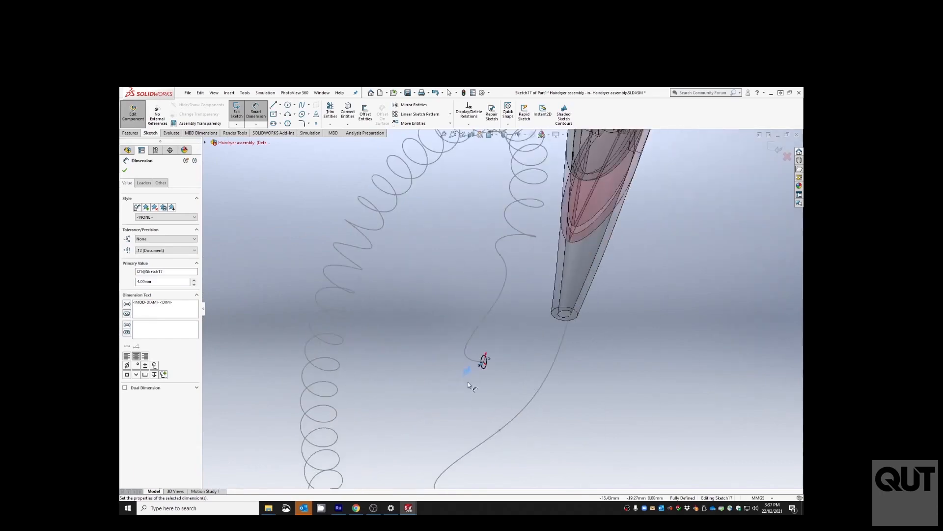
{"action": "scroll", "coordinate": [467, 382], "scroll_direction": "down", "scroll_amount": 3}
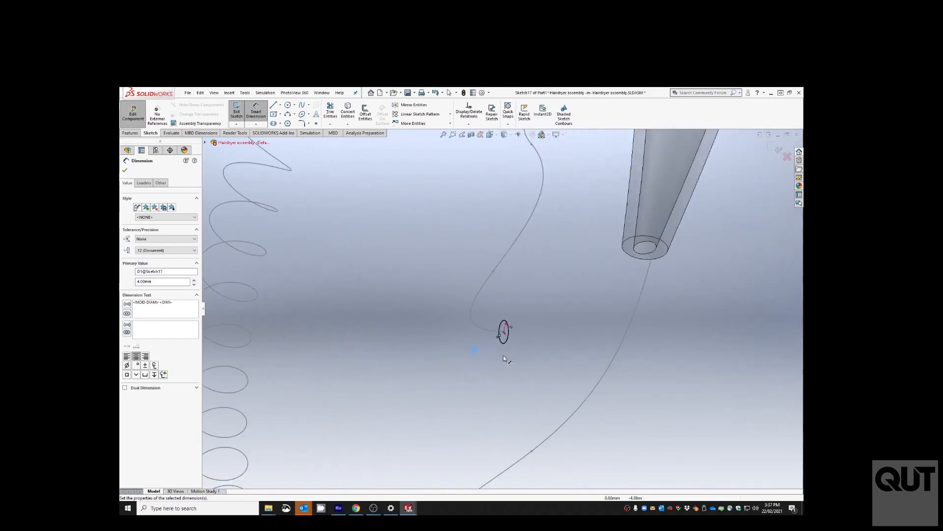
{"action": "left_click", "coordinate": [779, 149]}
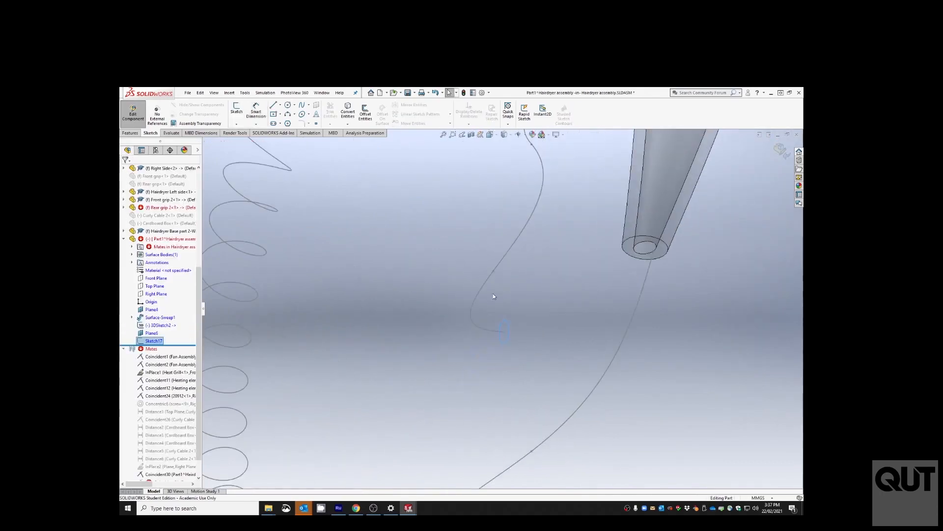
Step: Sweep the 4 mm circle along the entire 3D sketch path to form the solid curly cable
{"action": "left_click", "coordinate": [244, 92]}
{"action": "left_click", "coordinate": [229, 92]}
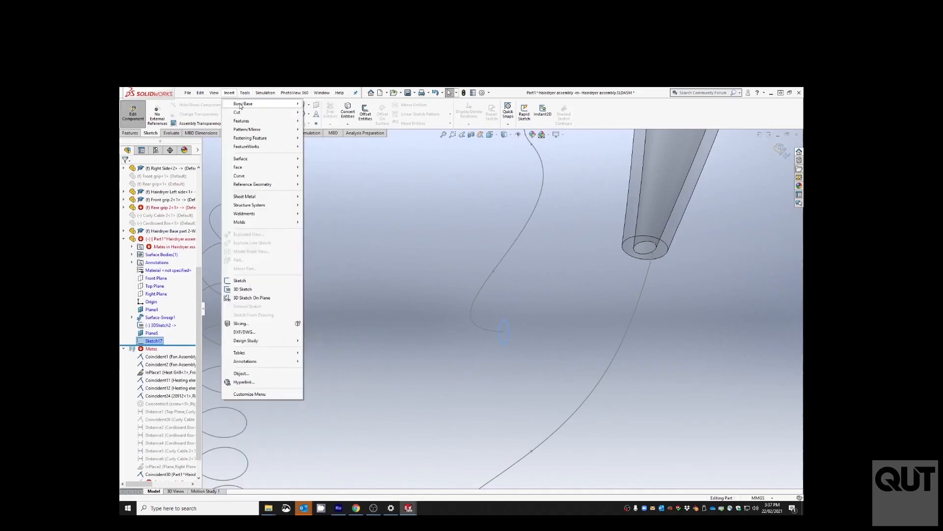
{"action": "mouse_move", "coordinate": [241, 105]}
{"action": "left_click", "coordinate": [325, 120]}
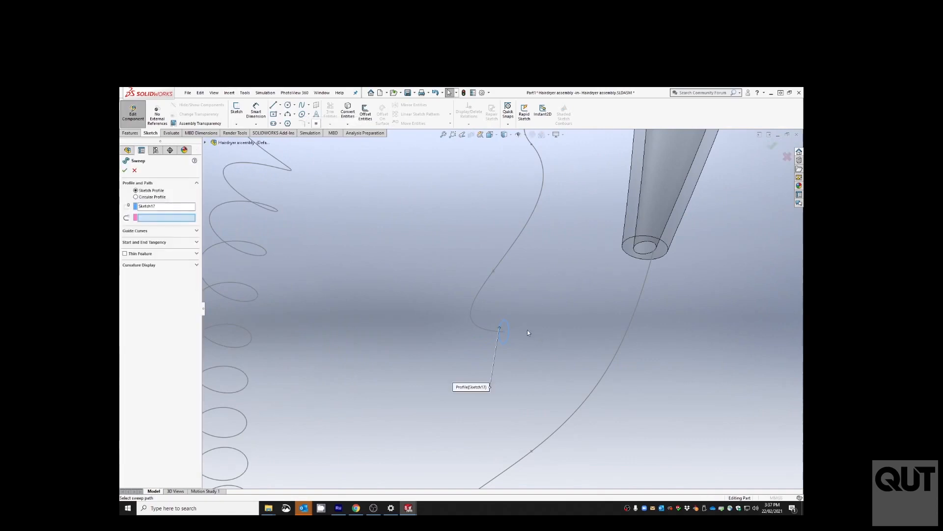
{"action": "left_click", "coordinate": [494, 320]}
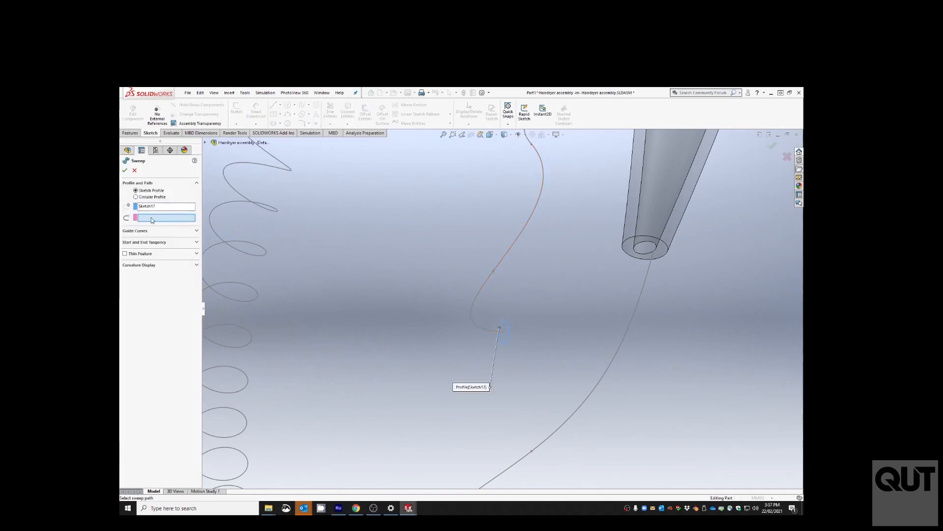
{"action": "left_click", "coordinate": [476, 297]}
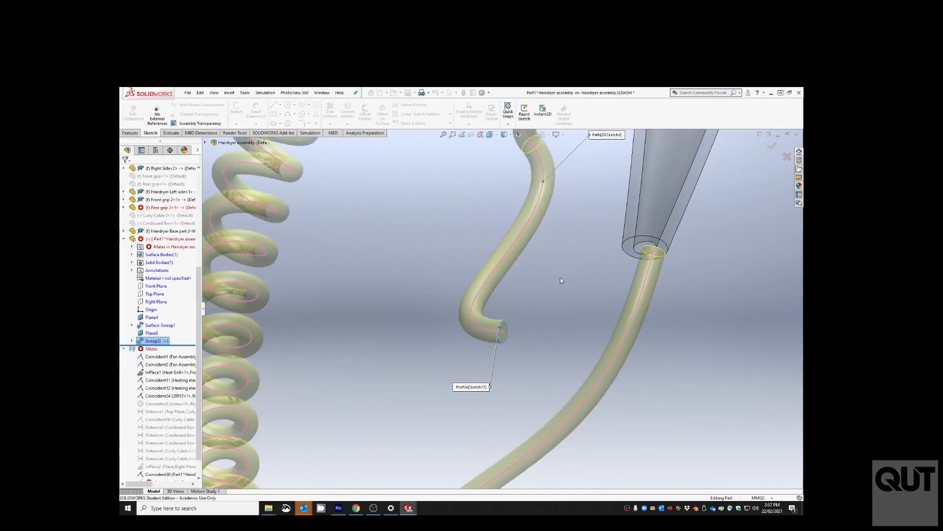
{"action": "scroll", "coordinate": [556, 284], "scroll_direction": "down", "scroll_amount": 10}
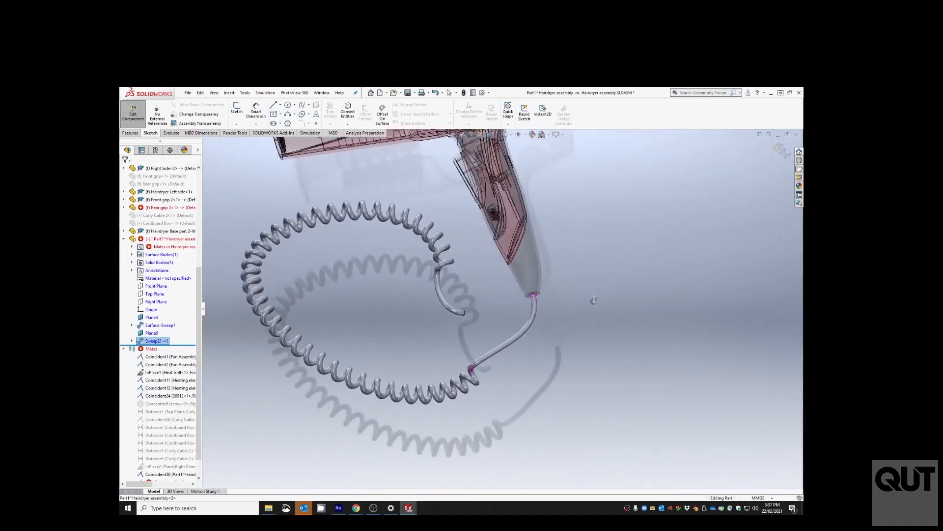
{"action": "middle_click_drag", "start_coordinate": [593, 300], "coordinate": [499, 319]}
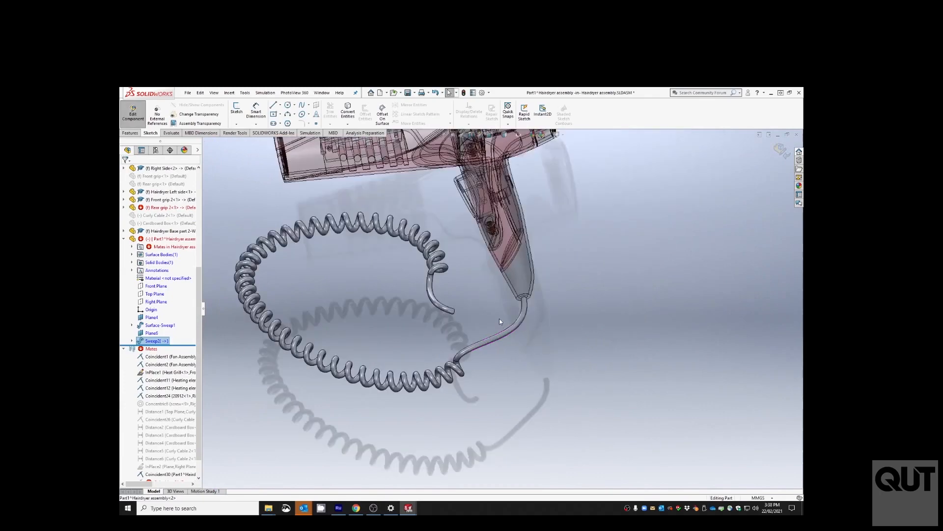
Step: Sketch a circle on the cable's free end face by offsetting the face's edge outward, and exit the sketch
{"action": "scroll", "coordinate": [465, 314], "scroll_direction": "up", "scroll_amount": 5}
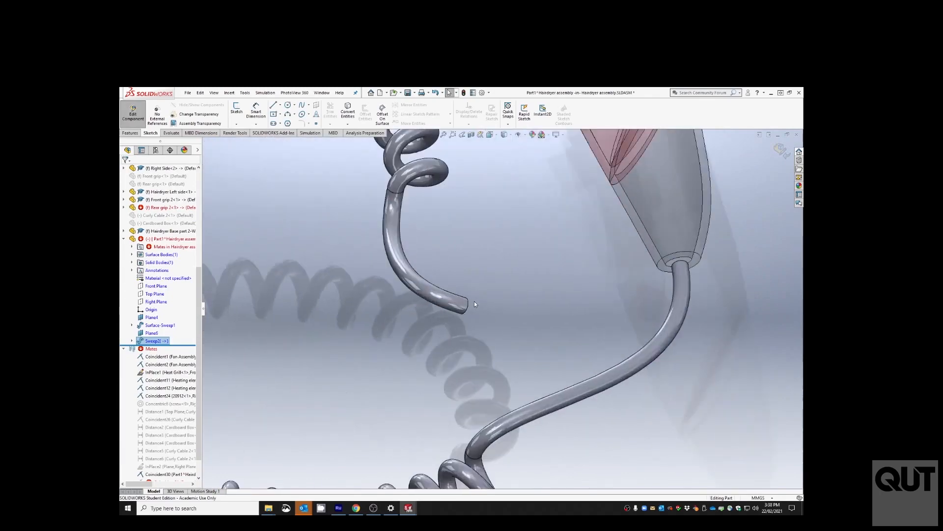
{"action": "scroll", "coordinate": [475, 305], "scroll_direction": "down", "scroll_amount": 5}
{"action": "middle_click_drag", "start_coordinate": [475, 305], "coordinate": [373, 296]}
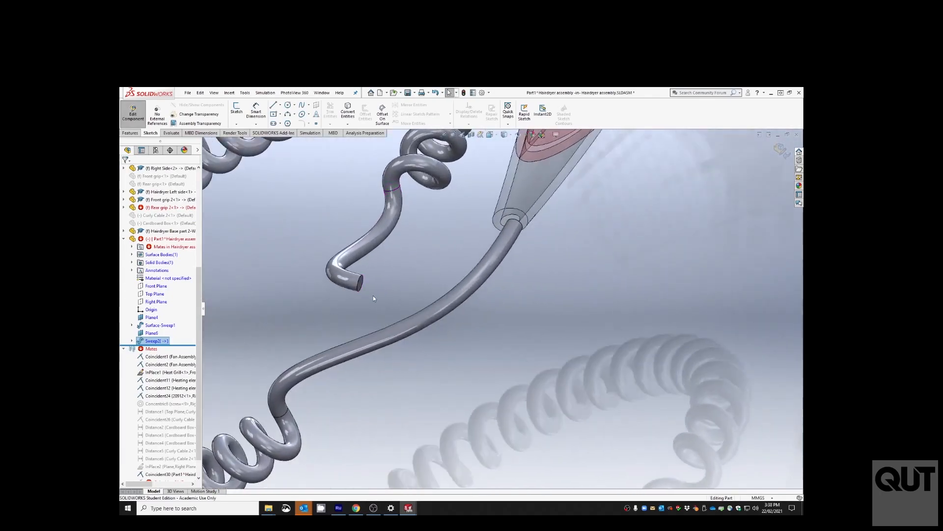
{"action": "scroll", "coordinate": [373, 295], "scroll_direction": "up", "scroll_amount": 5}
{"action": "scroll", "coordinate": [379, 288], "scroll_direction": "up", "scroll_amount": 2}
{"action": "left_click", "coordinate": [379, 278]}
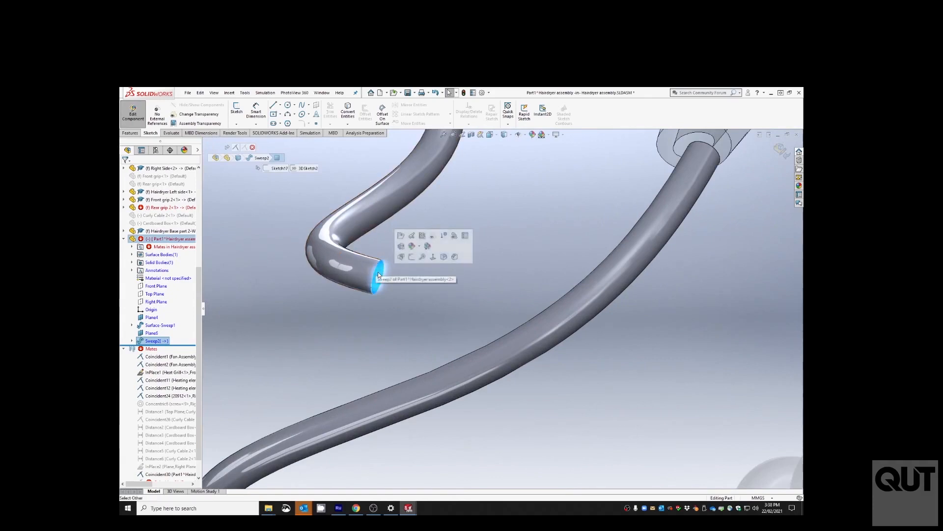
{"action": "left_click", "coordinate": [411, 256]}
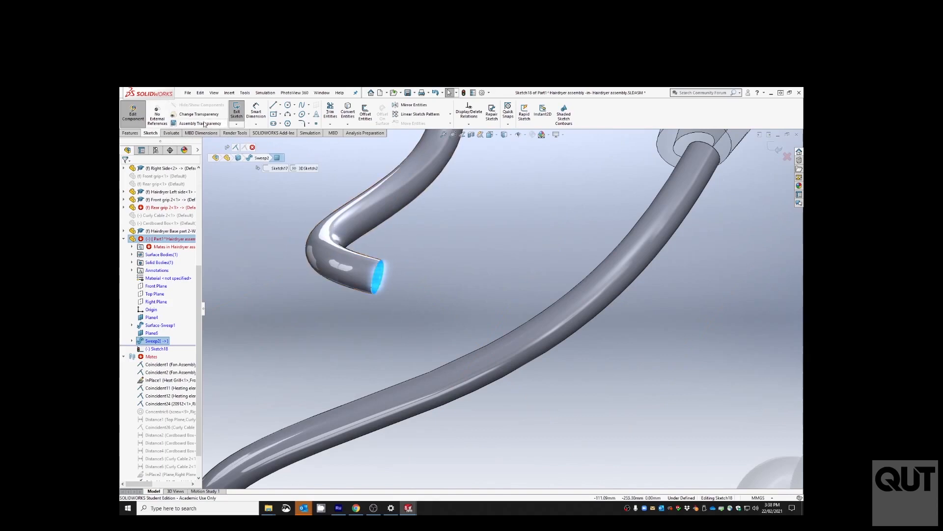
{"action": "left_click", "coordinate": [364, 114]}
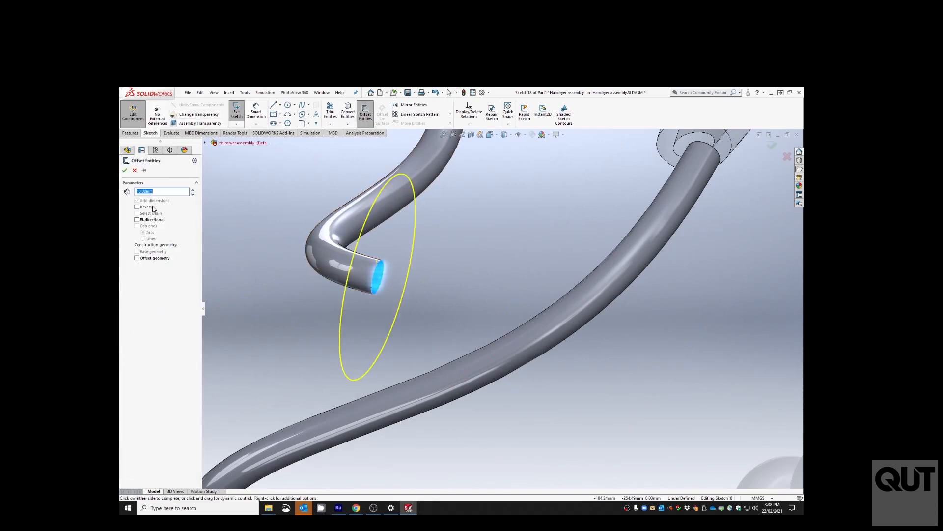
{"action": "key", "text": "Return"}
{"action": "key", "text": "Return"}
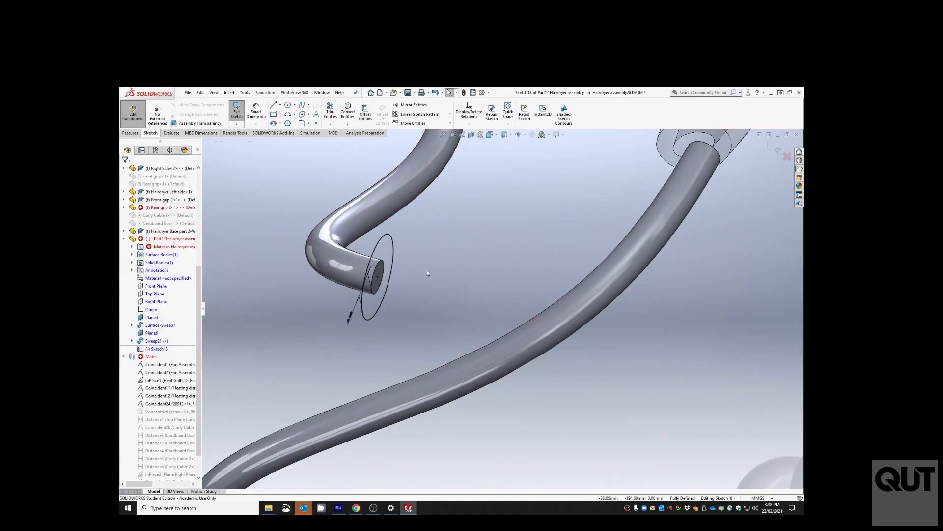
{"action": "scroll", "coordinate": [419, 281], "scroll_direction": "up", "scroll_amount": 2}
{"action": "mouse_move", "coordinate": [418, 282]}
{"action": "middle_mouse_down"}
{"action": "mouse_move", "coordinate": [455, 319]}
{"action": "mouse_move", "coordinate": [428, 311]}
{"action": "mouse_move", "coordinate": [258, 171]}
{"action": "middle_mouse_up"}
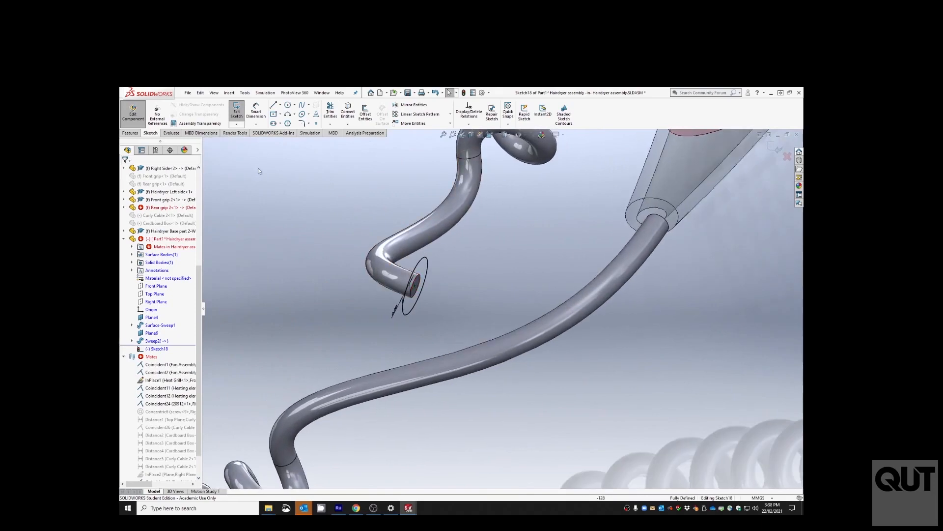
{"action": "left_click", "coordinate": [231, 115]}
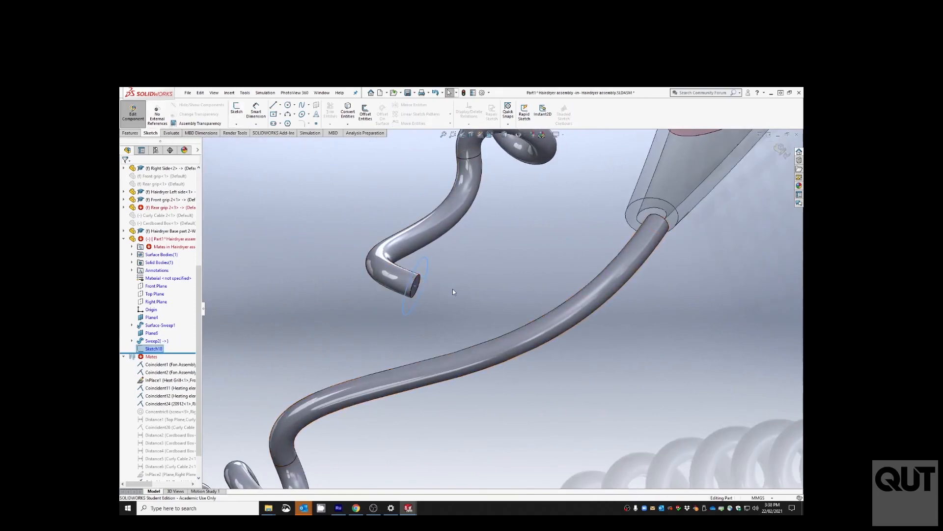
Step: Create a reference plane offset 40 mm outward from the cable's free end face
{"action": "scroll", "coordinate": [445, 289], "scroll_direction": "down", "scroll_amount": 2}
{"action": "scroll", "coordinate": [438, 297], "scroll_direction": "up", "scroll_amount": 3}
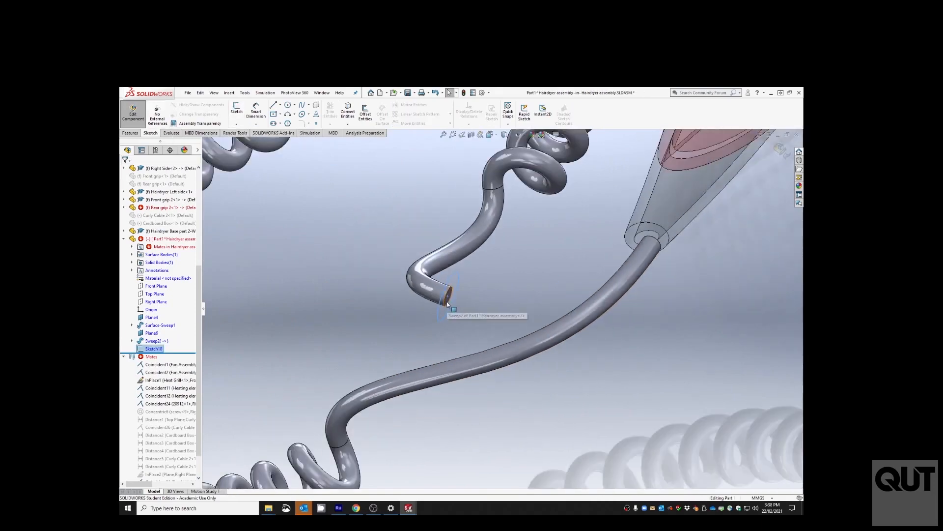
{"action": "left_click", "coordinate": [447, 302]}
{"action": "mouse_move", "coordinate": [485, 315]}
{"action": "middle_mouse_down"}
{"action": "mouse_move", "coordinate": [495, 336]}
{"action": "mouse_move", "coordinate": [474, 319]}
{"action": "middle_mouse_up"}
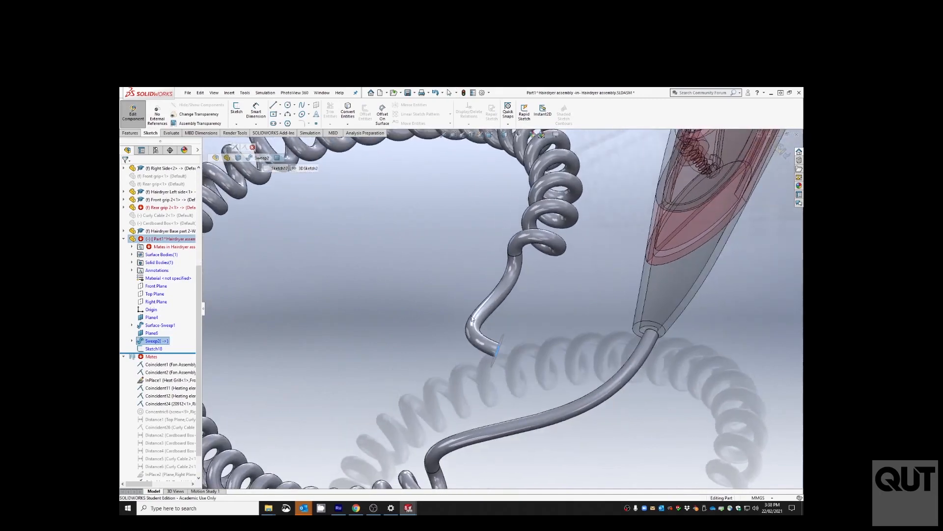
{"action": "left_click", "coordinate": [229, 92]}
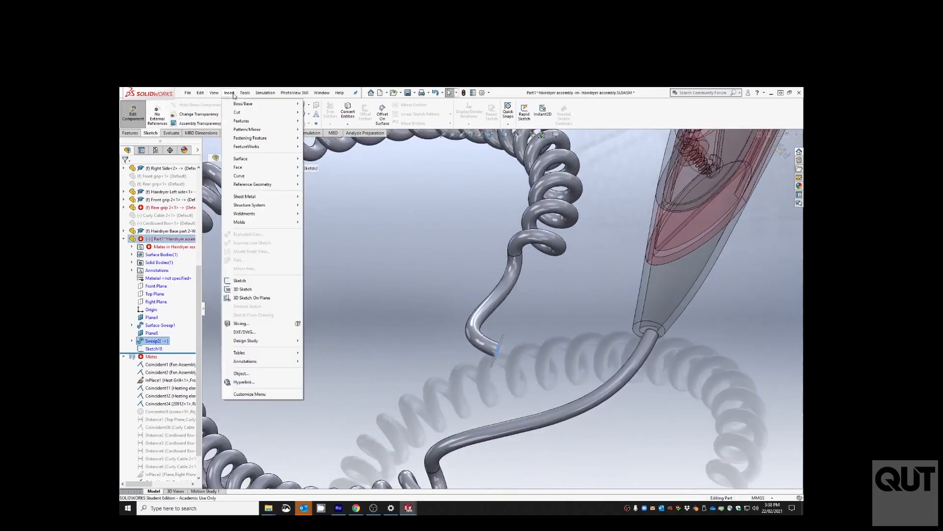
{"action": "mouse_move", "coordinate": [254, 186]}
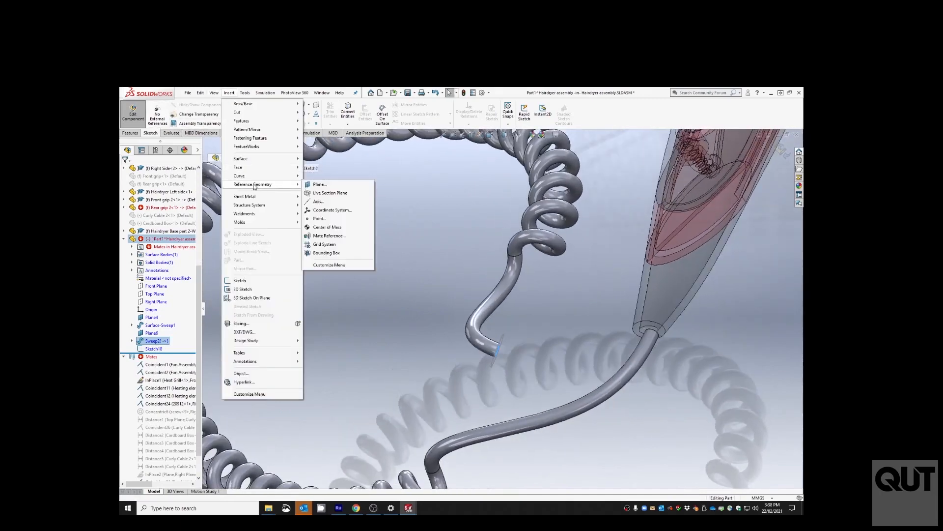
{"action": "left_click", "coordinate": [338, 185]}
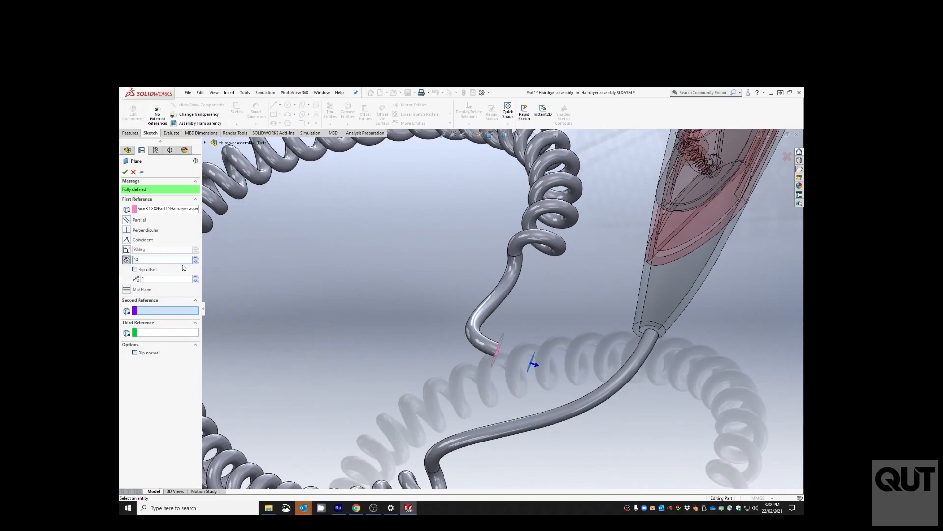
{"action": "type", "text": "40"}
{"action": "key", "text": "Return"}
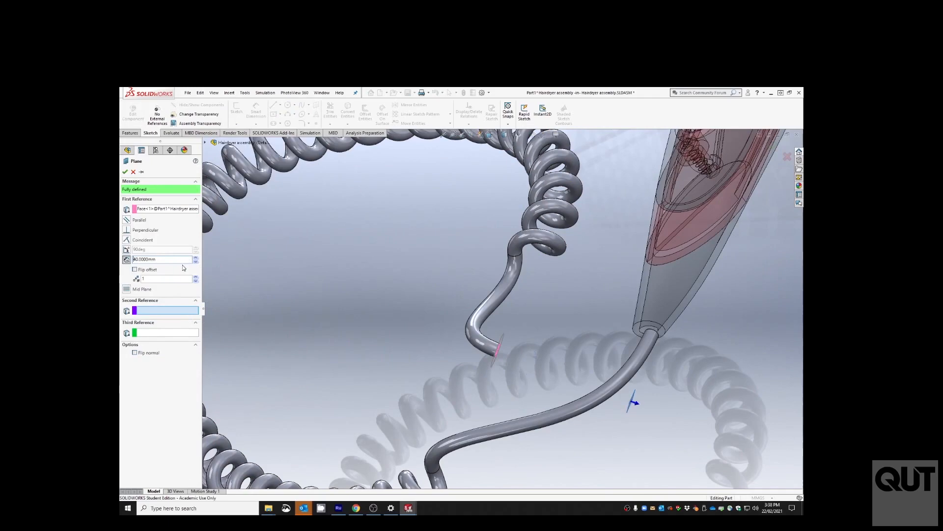
{"action": "left_click", "coordinate": [124, 173]}
Step: Sketch an ellipse with radii of about 17 mm and 12 mm on the new offset plane, near the cable end
{"action": "left_click", "coordinate": [236, 109]}
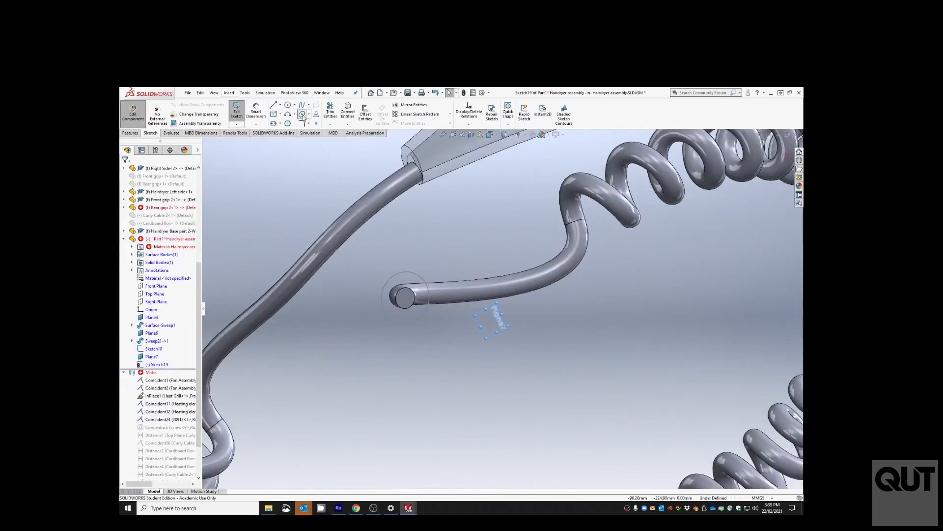
{"action": "left_click", "coordinate": [302, 115]}
{"action": "left_click", "coordinate": [420, 344]}
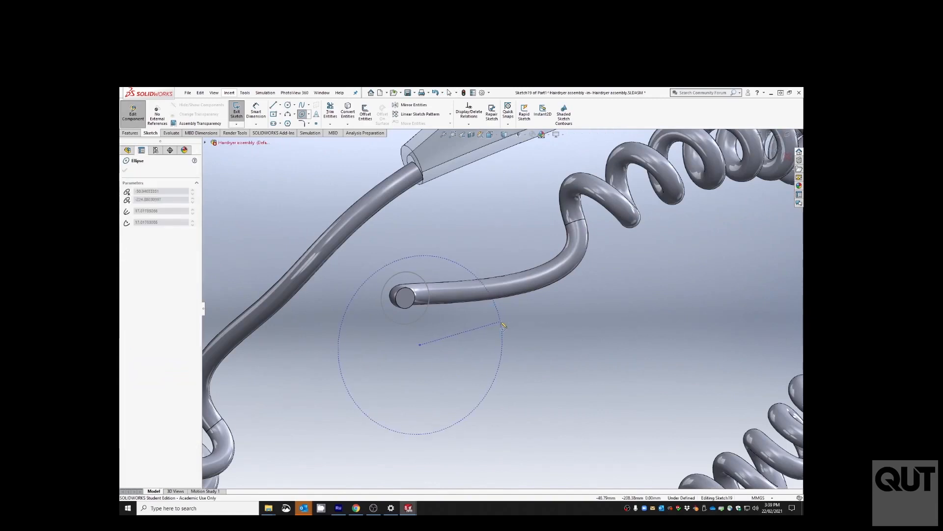
{"action": "left_click", "coordinate": [462, 269]}
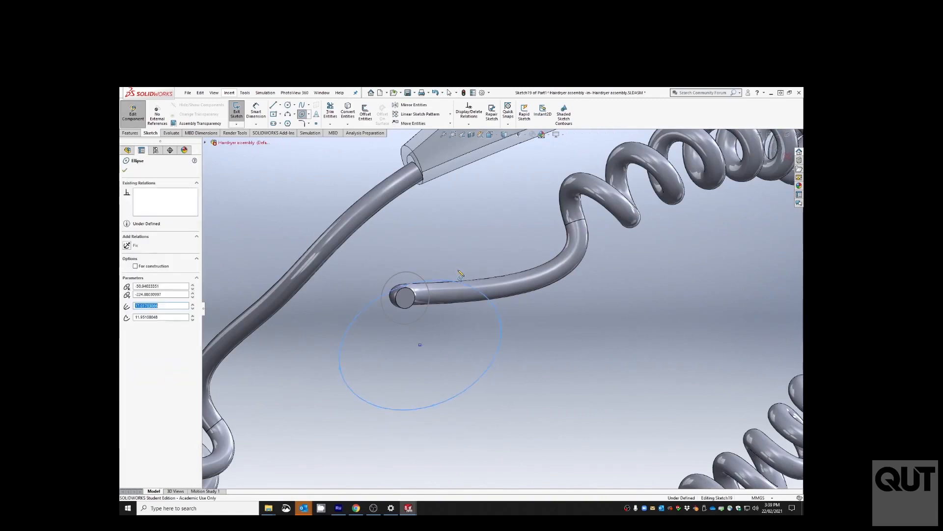
{"action": "left_click", "coordinate": [126, 169]}
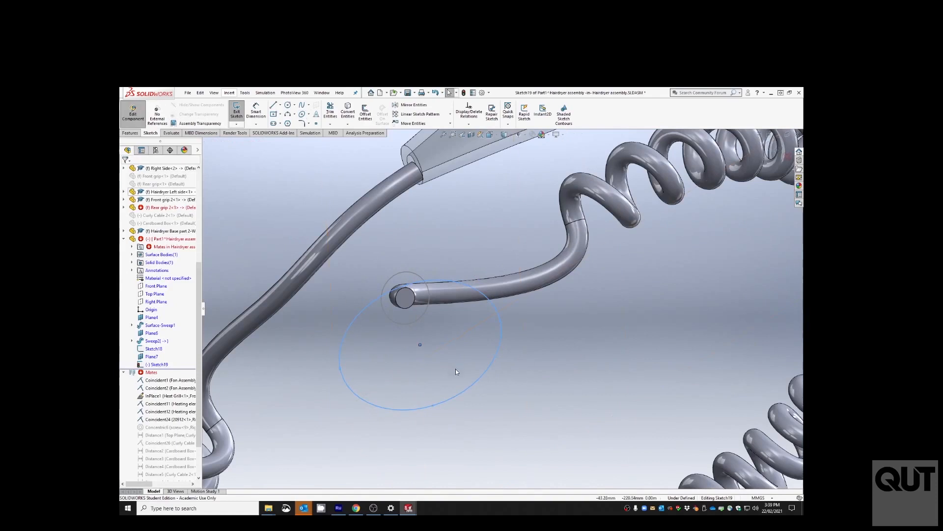
Step: Make the ellipse concentric with the offset circle around the cable end
{"action": "left_click", "coordinate": [421, 317], "text": "ctrl"}
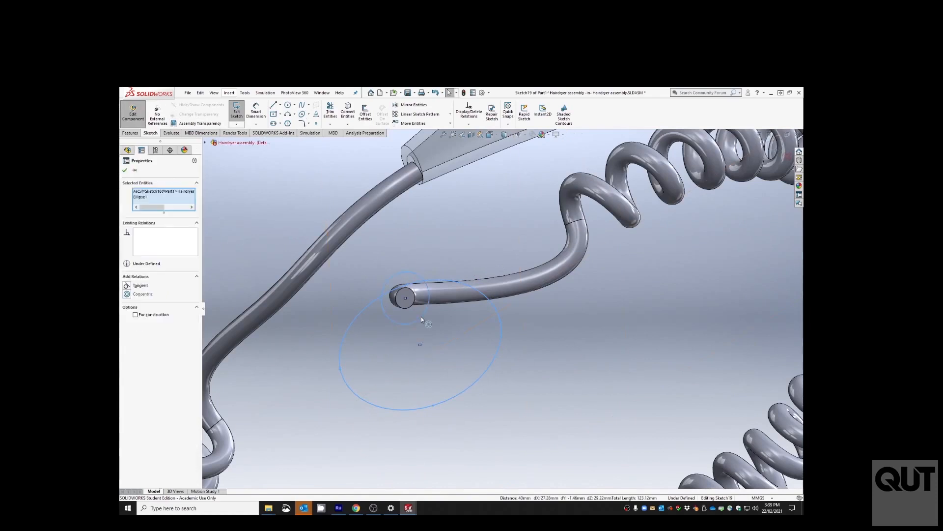
{"action": "left_click", "coordinate": [127, 294]}
{"action": "middle_click_drag", "start_coordinate": [521, 366], "coordinate": [500, 361]}
{"action": "left_click", "coordinate": [125, 170]}
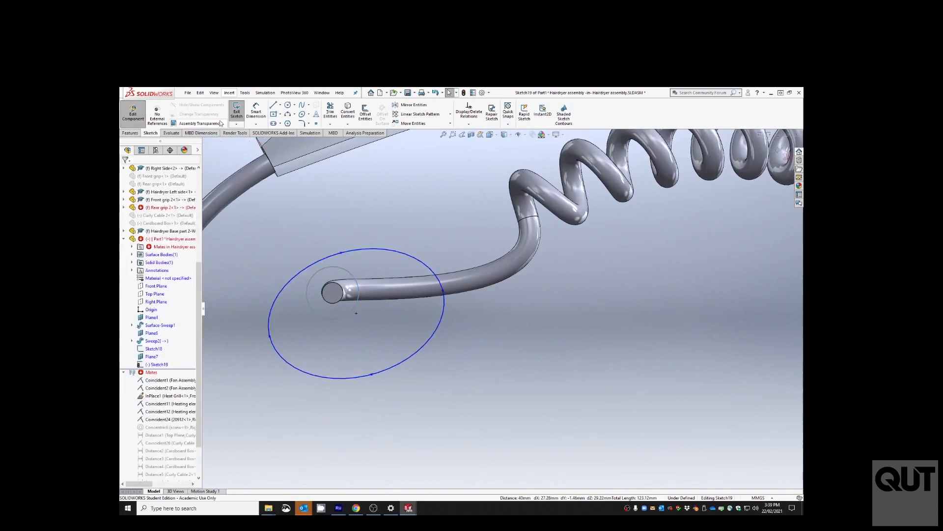
Step: Dimension the ellipse's minor axis to 20 mm
{"action": "left_click", "coordinate": [256, 112]}
{"action": "left_click", "coordinate": [342, 253]}
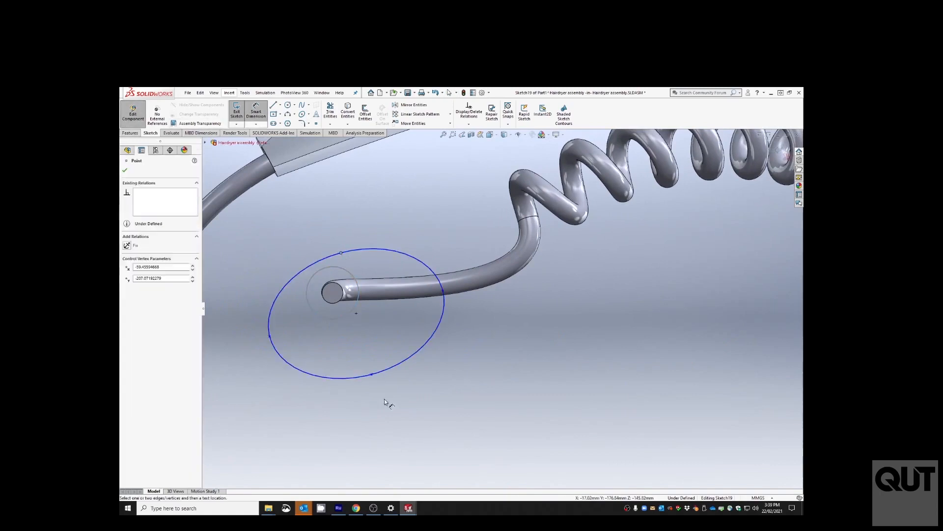
{"action": "left_click", "coordinate": [372, 377]}
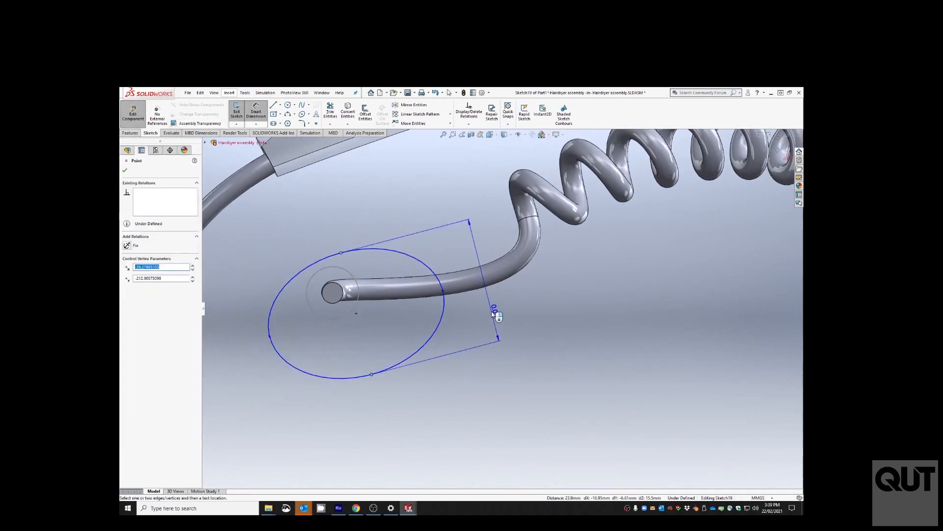
{"action": "left_click", "coordinate": [522, 342]}
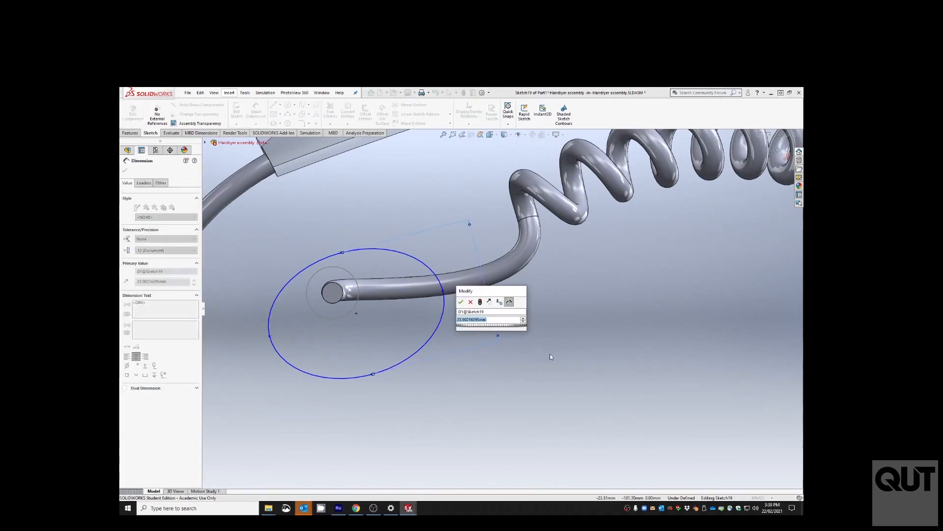
{"action": "type", "text": "20"}
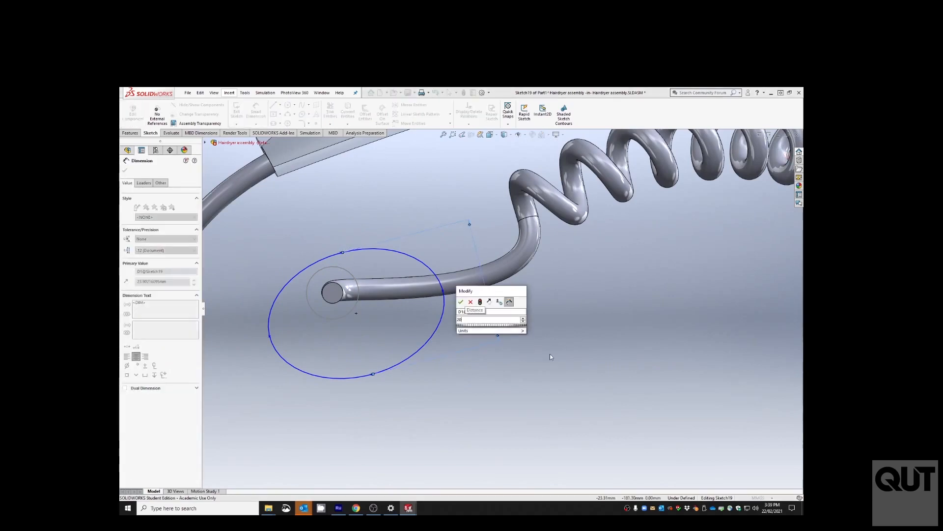
{"action": "key", "text": "Return"}
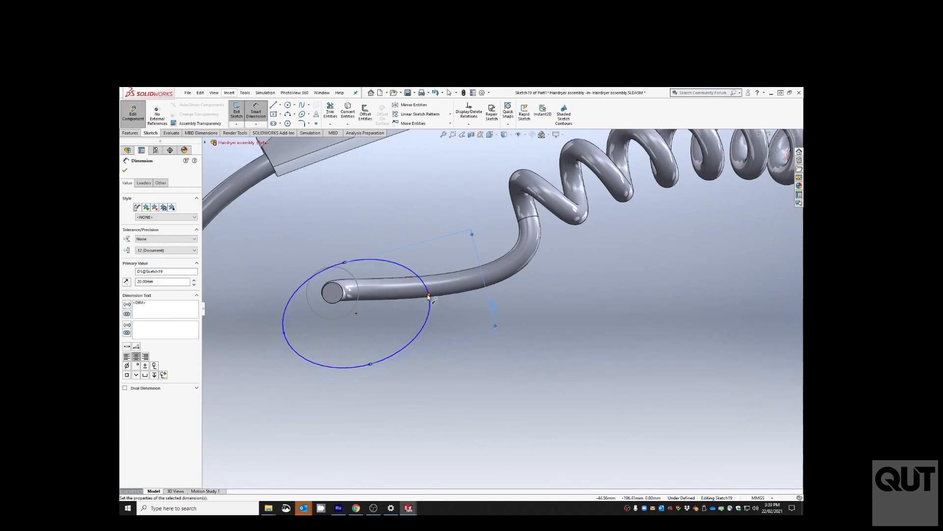
Step: Dimension the ellipse's major axis to 30 mm and exit the sketch
{"action": "left_click", "coordinate": [429, 296]}
{"action": "left_click", "coordinate": [284, 332]}
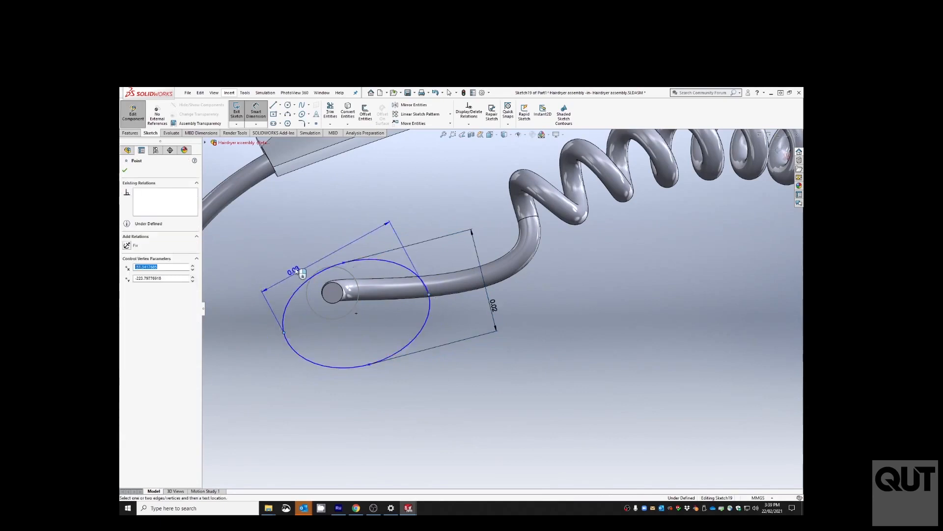
{"action": "left_click", "coordinate": [310, 238]}
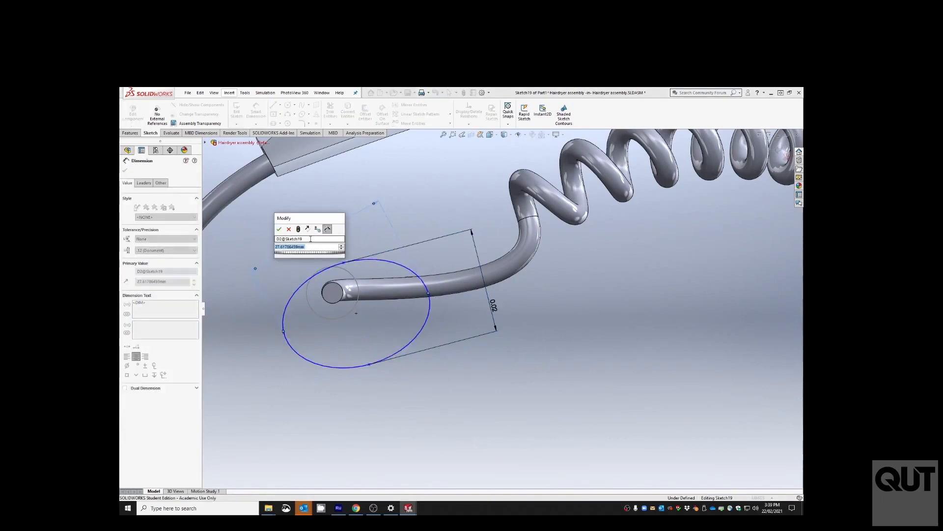
{"action": "type", "text": "30"}
{"action": "key", "text": "Return"}
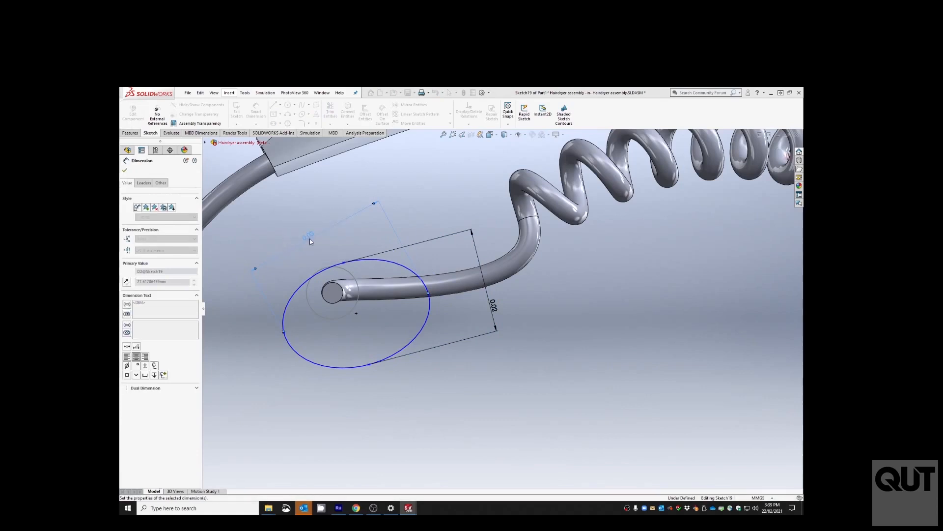
{"action": "left_click", "coordinate": [237, 112]}
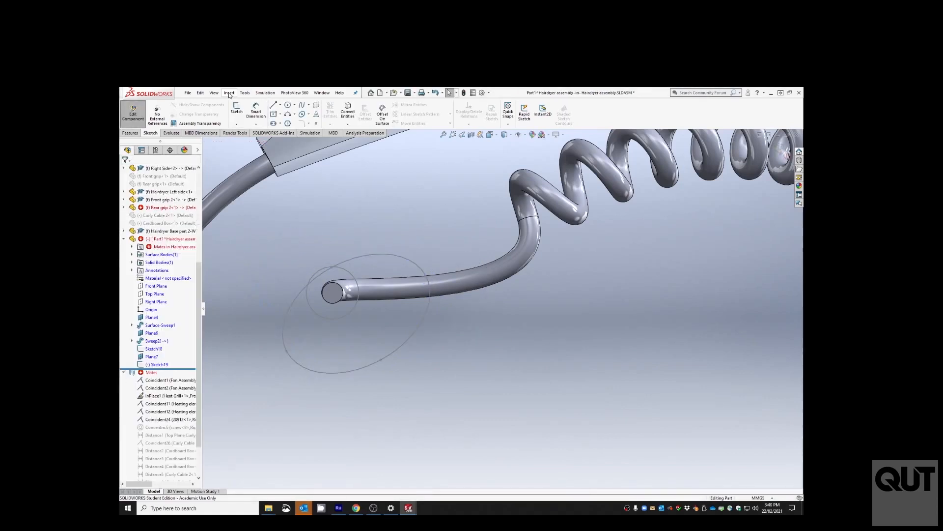
Step: Start a boss loft for the plug body, using the ellipse and the offset circle at the cable end as profiles
{"action": "left_click", "coordinate": [229, 92]}
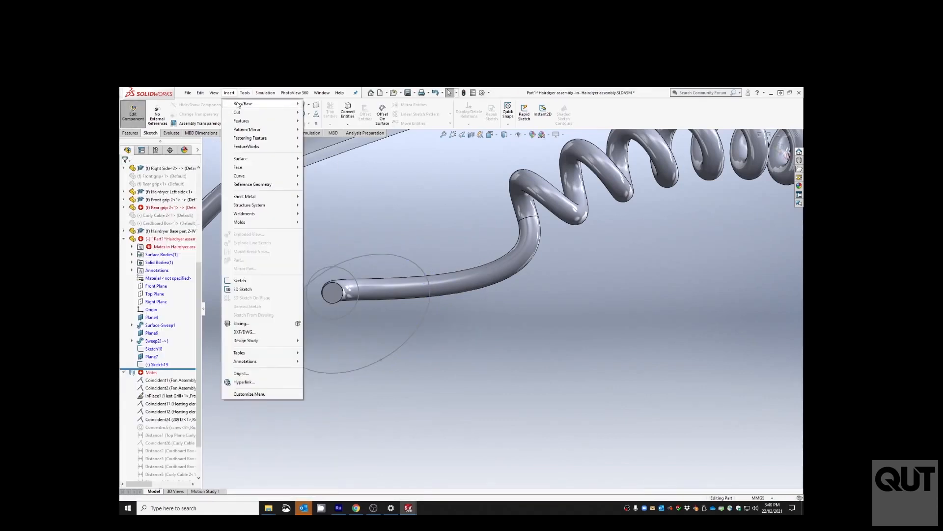
{"action": "mouse_move", "coordinate": [265, 104]}
{"action": "left_click", "coordinate": [318, 129]}
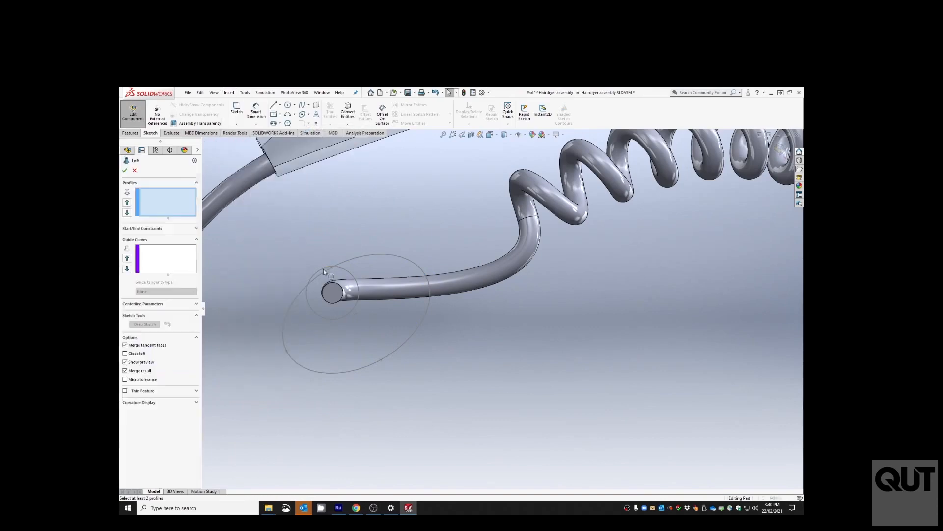
{"action": "left_click", "coordinate": [289, 312]}
{"action": "left_click", "coordinate": [311, 276]}
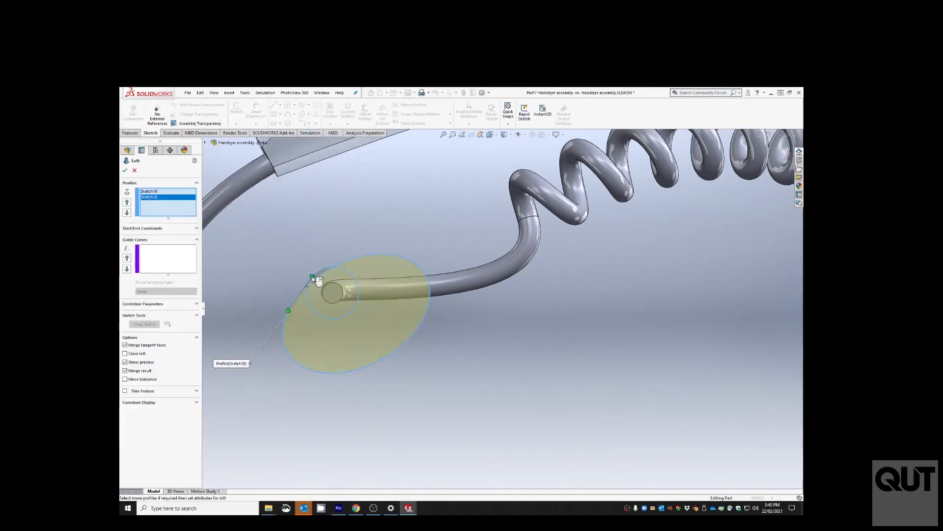
{"action": "mouse_move", "coordinate": [312, 276]}
{"action": "middle_mouse_down"}
{"action": "mouse_move", "coordinate": [424, 364]}
{"action": "mouse_move", "coordinate": [420, 317]}
{"action": "mouse_move", "coordinate": [442, 374]}
{"action": "mouse_move", "coordinate": [423, 382]}
{"action": "middle_mouse_up"}
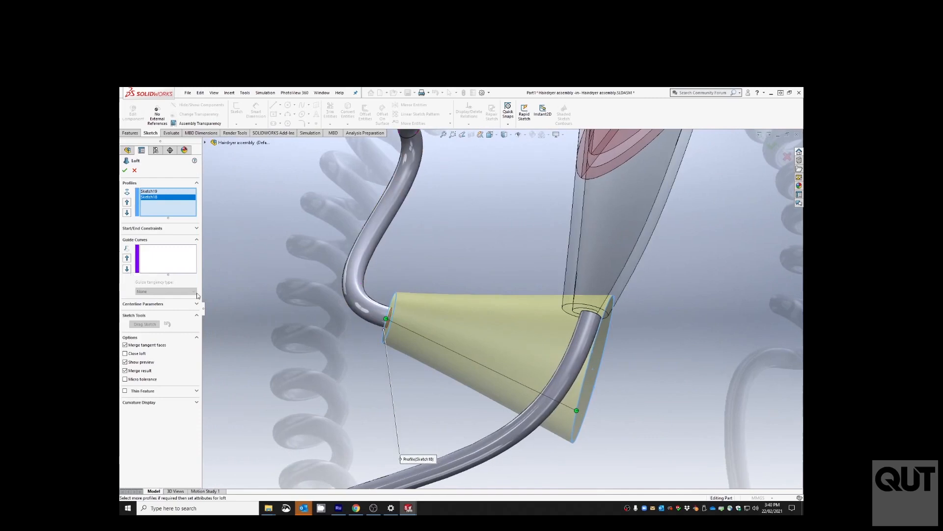
Step: Constrain both the start and end of the plug loft as Normal To Profile and complete the feature
{"action": "left_click", "coordinate": [145, 231]}
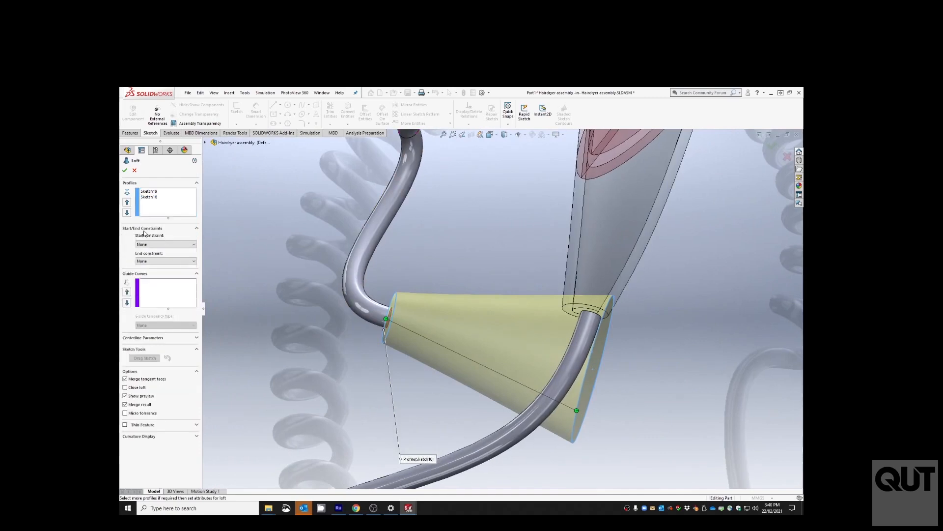
{"action": "left_click", "coordinate": [175, 245]}
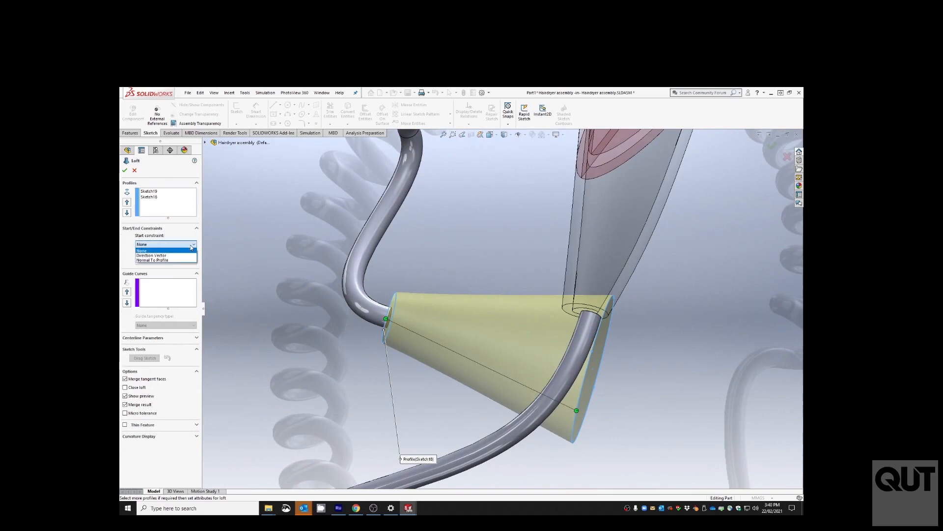
{"action": "left_click", "coordinate": [167, 259]}
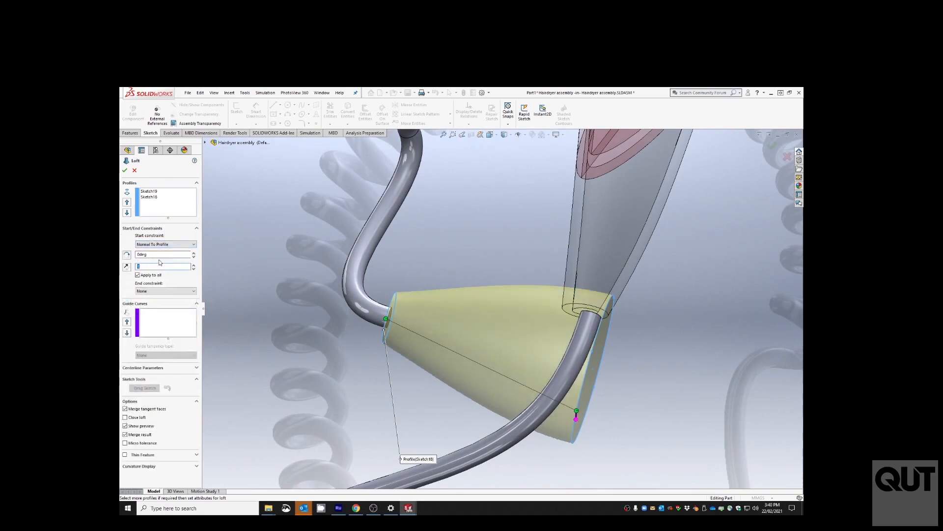
{"action": "left_click", "coordinate": [145, 291]}
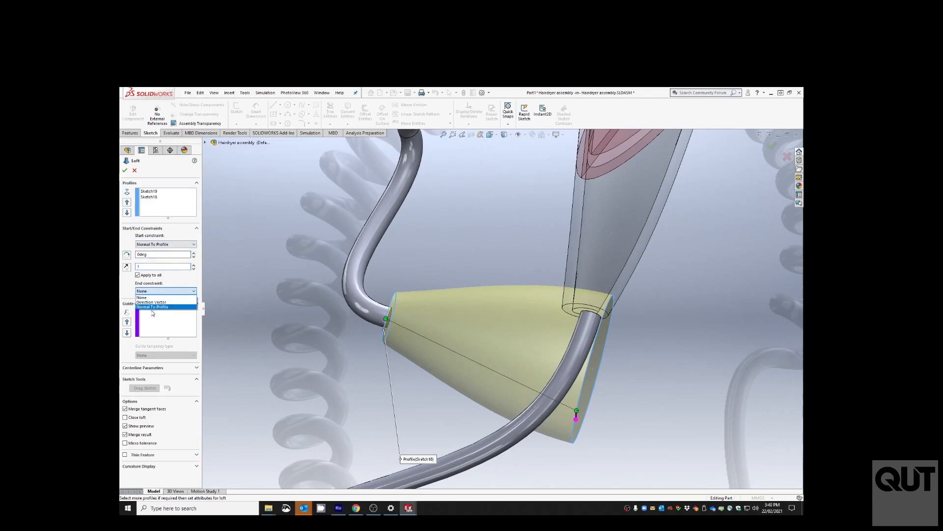
{"action": "left_click", "coordinate": [153, 306]}
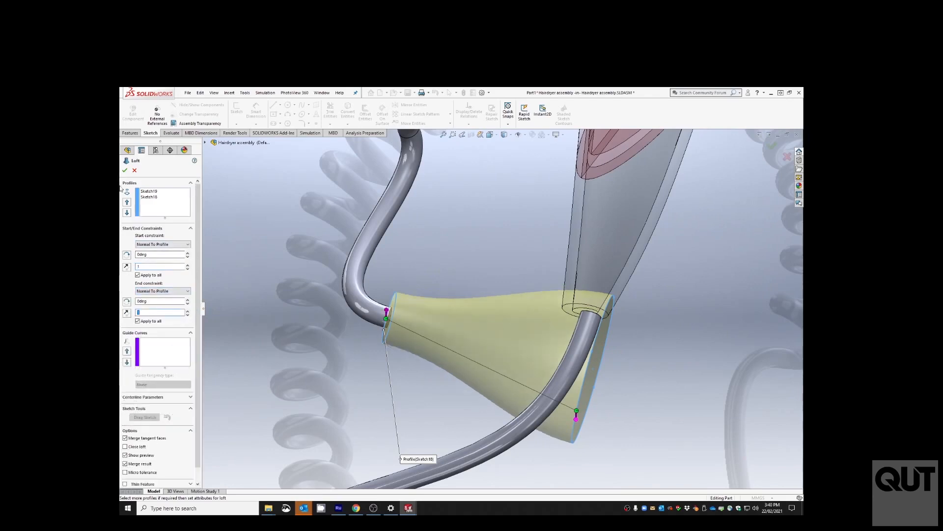
{"action": "left_click", "coordinate": [125, 171]}
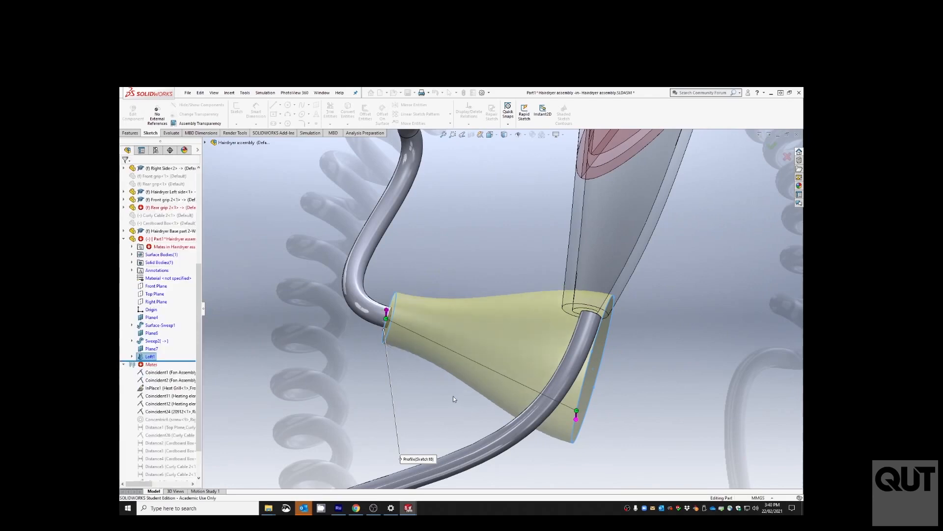
Step: Set the offset distance of the ellipse's plane to 30 mm and rebuild the part
{"action": "middle_click_drag", "start_coordinate": [423, 380], "coordinate": [410, 336]}
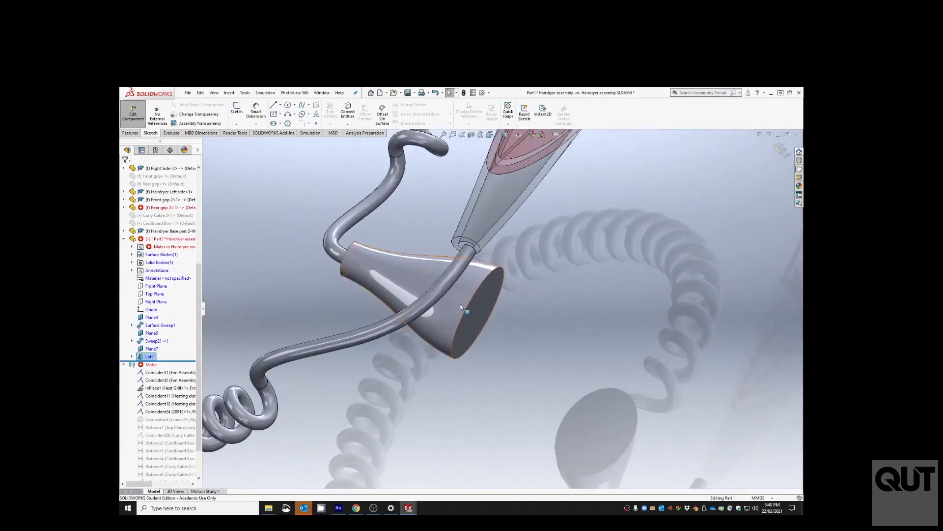
{"action": "left_click", "coordinate": [147, 349]}
{"action": "scroll", "coordinate": [374, 333], "scroll_direction": "up", "scroll_amount": 5}
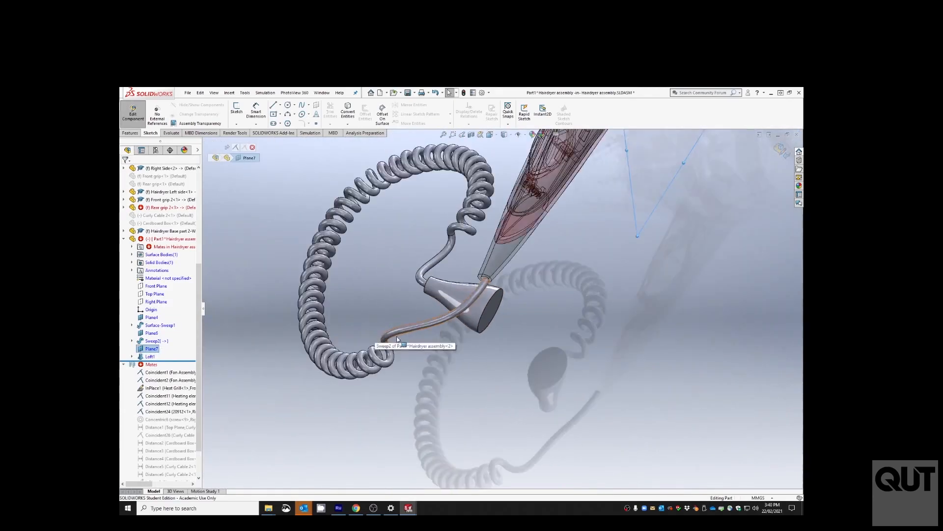
{"action": "middle_click_drag", "start_coordinate": [376, 337], "coordinate": [404, 334]}
{"action": "scroll", "coordinate": [407, 336], "scroll_direction": "up", "scroll_amount": 3}
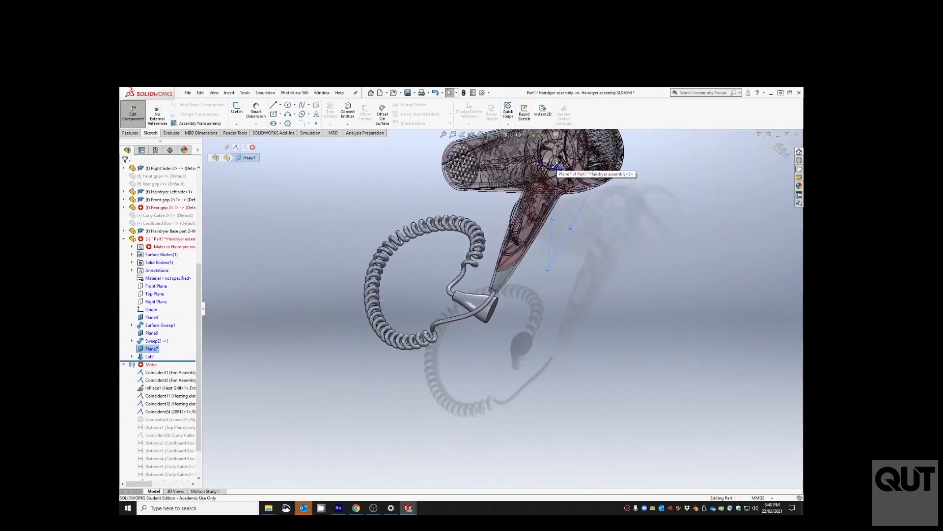
{"action": "left_click", "coordinate": [556, 164]}
{"action": "double_click", "coordinate": [556, 165]}
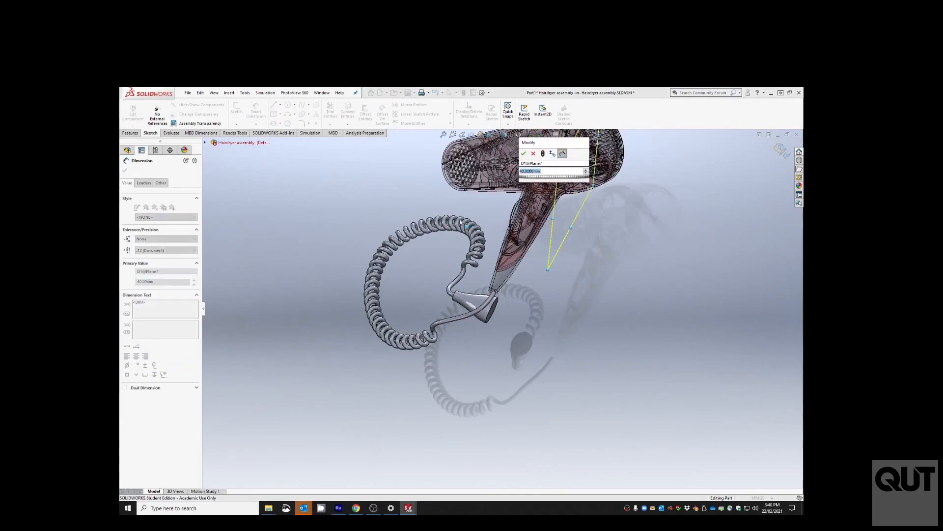
{"action": "type", "text": "30"}
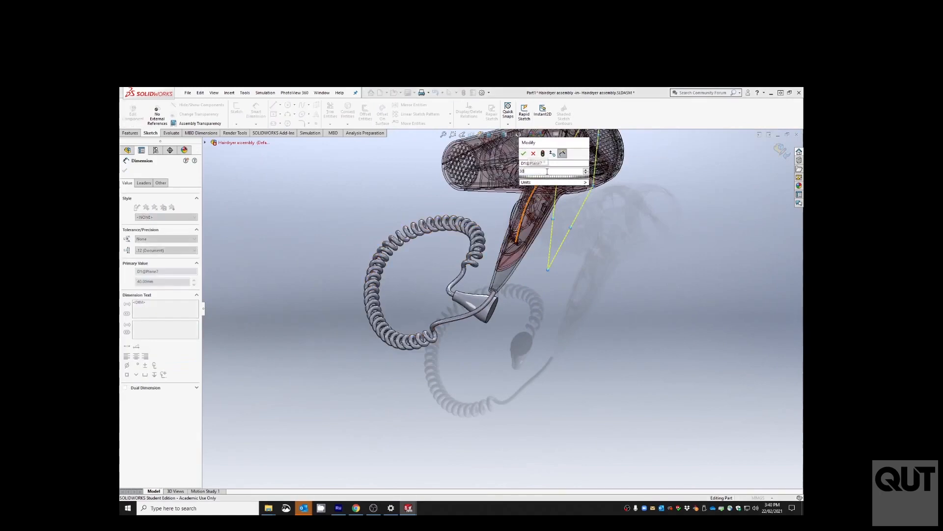
{"action": "key", "text": "Return"}
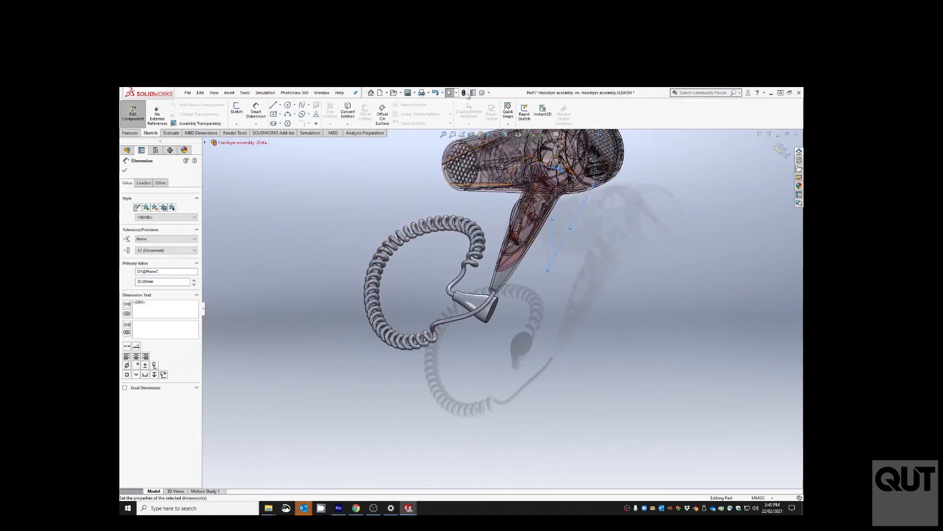
{"action": "left_click", "coordinate": [466, 93]}
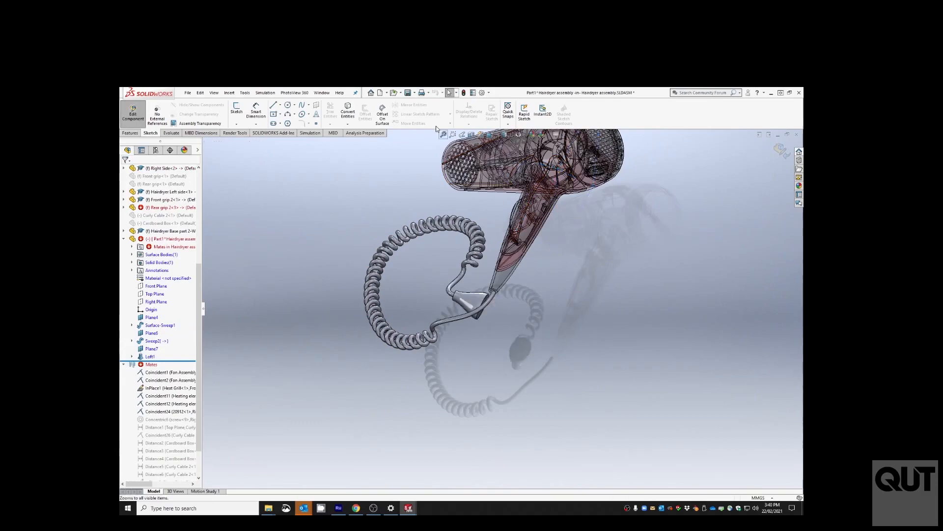
Step: On the plug's elliptical end face, sketch a slanted 3 Point Corner Rectangle about 6 mm by 1 mm for a pin
{"action": "scroll", "coordinate": [483, 321], "scroll_direction": "down", "scroll_amount": 5}
{"action": "middle_click", "coordinate": [481, 316]}
{"action": "middle_click_drag", "start_coordinate": [482, 315], "coordinate": [501, 294]}
{"action": "left_click", "coordinate": [500, 294]}
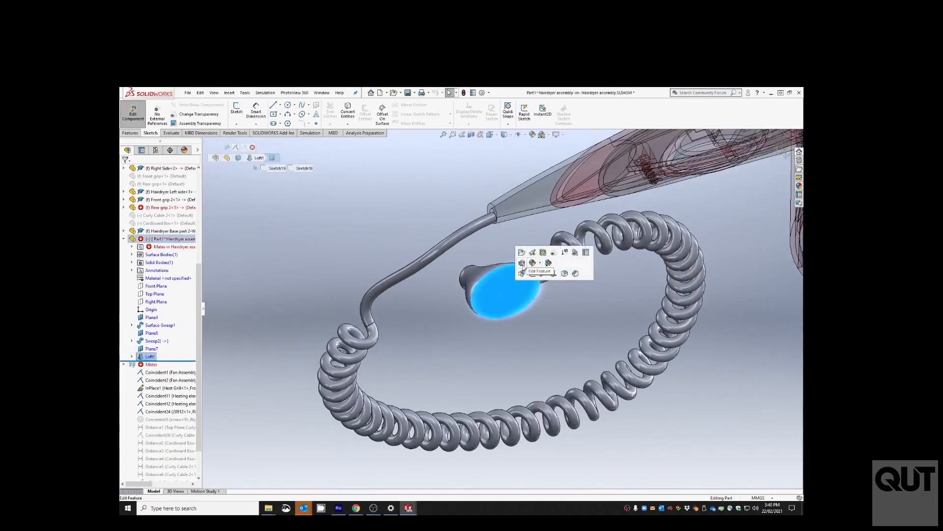
{"action": "left_click", "coordinate": [522, 273]}
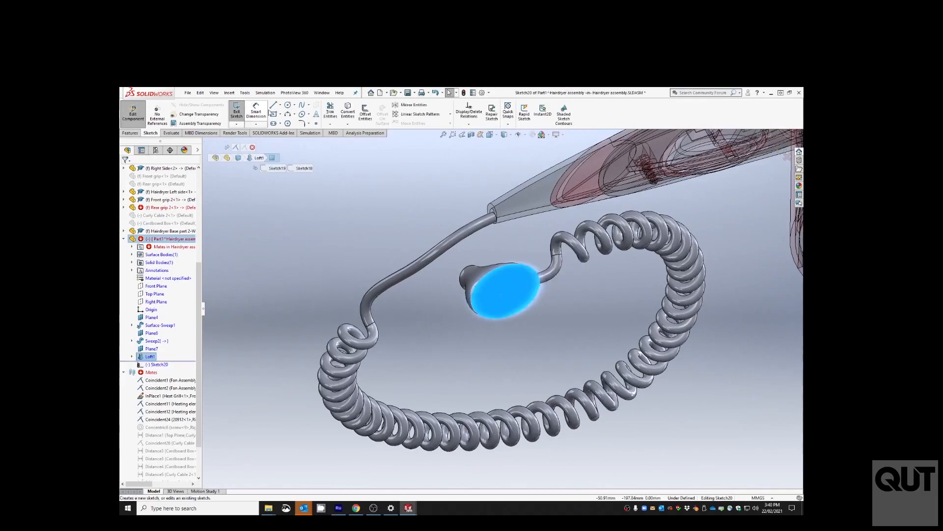
{"action": "left_click", "coordinate": [280, 115]}
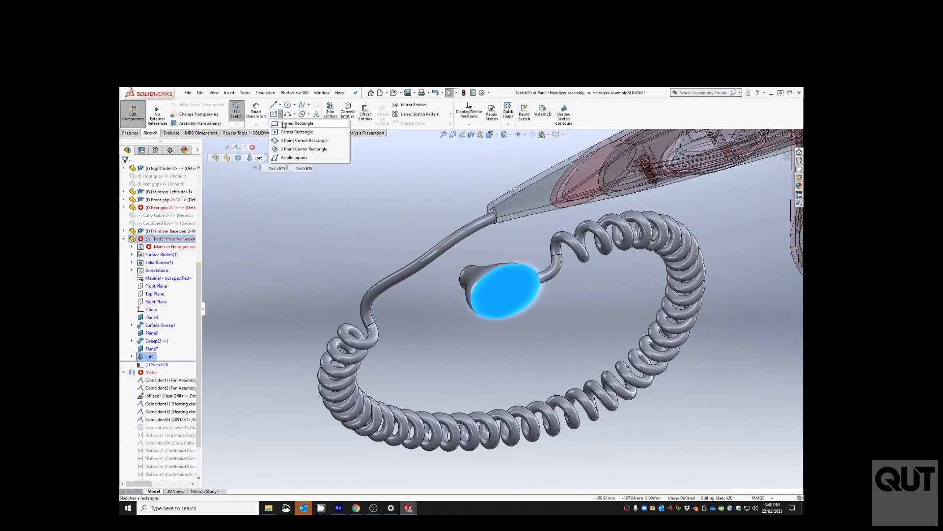
{"action": "left_click", "coordinate": [294, 142]}
{"action": "scroll", "coordinate": [498, 285], "scroll_direction": "down", "scroll_amount": 5}
{"action": "left_click", "coordinate": [494, 277]}
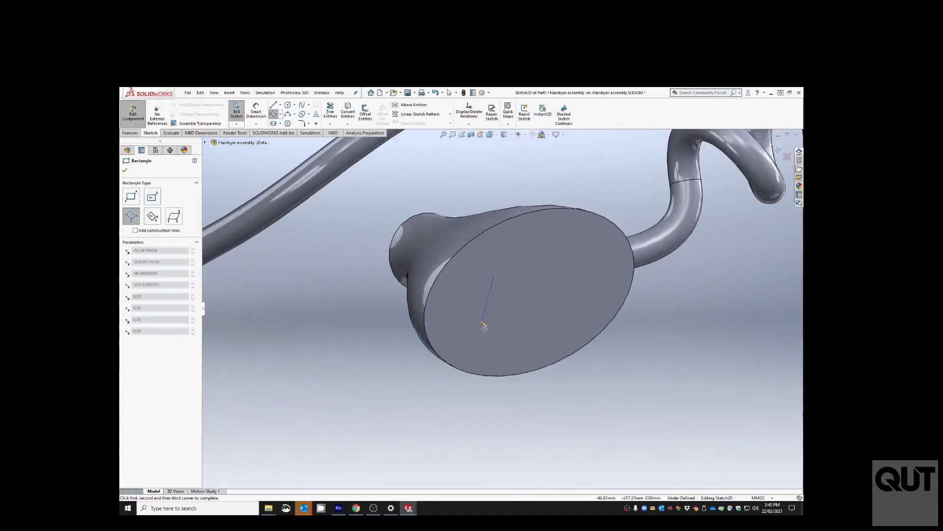
{"action": "left_click", "coordinate": [482, 322]}
{"action": "left_click", "coordinate": [489, 324]}
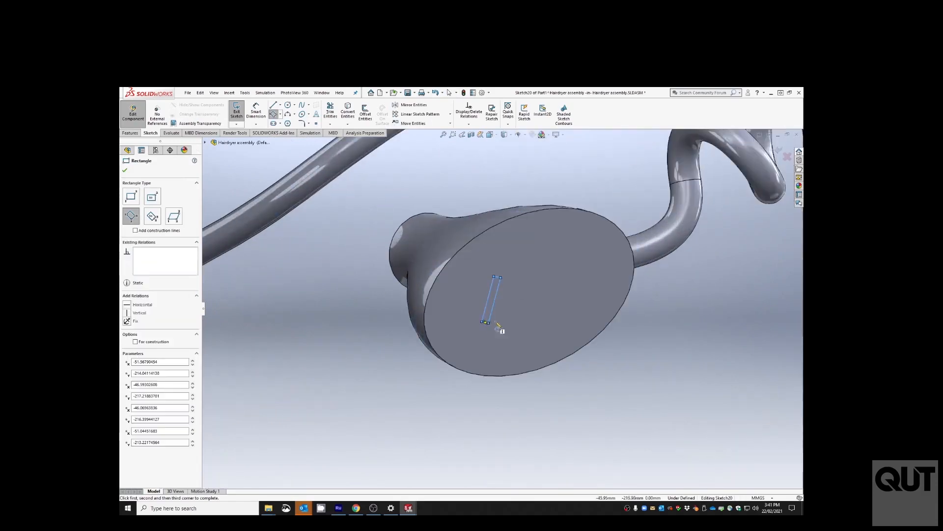
Step: Draw a centerline about 7 mm long beside the pin rectangle, near the middle of the face, and make it horizontal
{"action": "left_click", "coordinate": [280, 105]}
{"action": "left_click", "coordinate": [291, 123]}
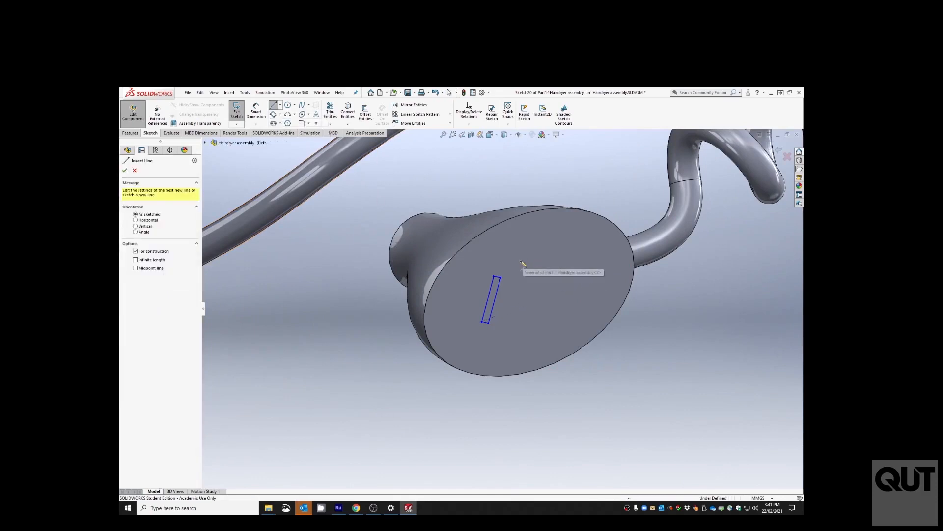
{"action": "left_click", "coordinate": [521, 263]}
{"action": "left_click", "coordinate": [536, 314]}
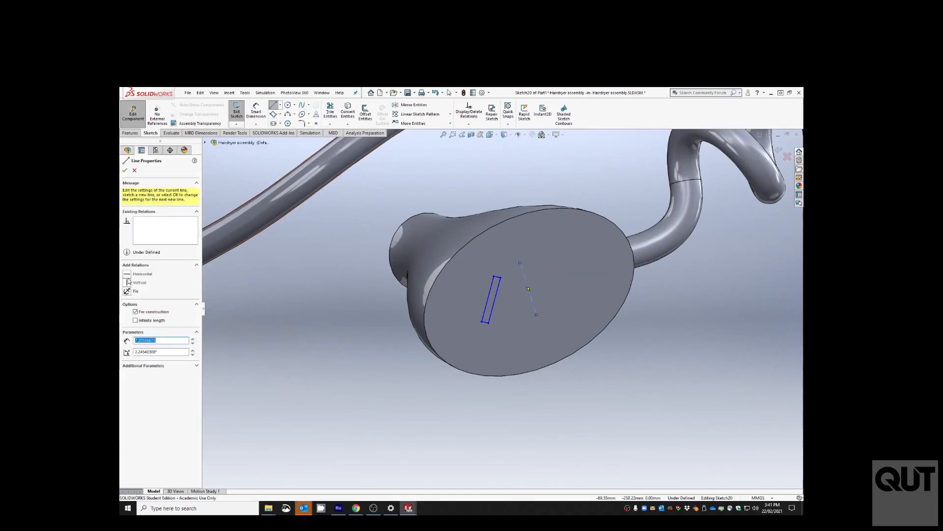
{"action": "left_click", "coordinate": [127, 274]}
{"action": "scroll", "coordinate": [491, 269], "scroll_direction": "up", "scroll_amount": 5}
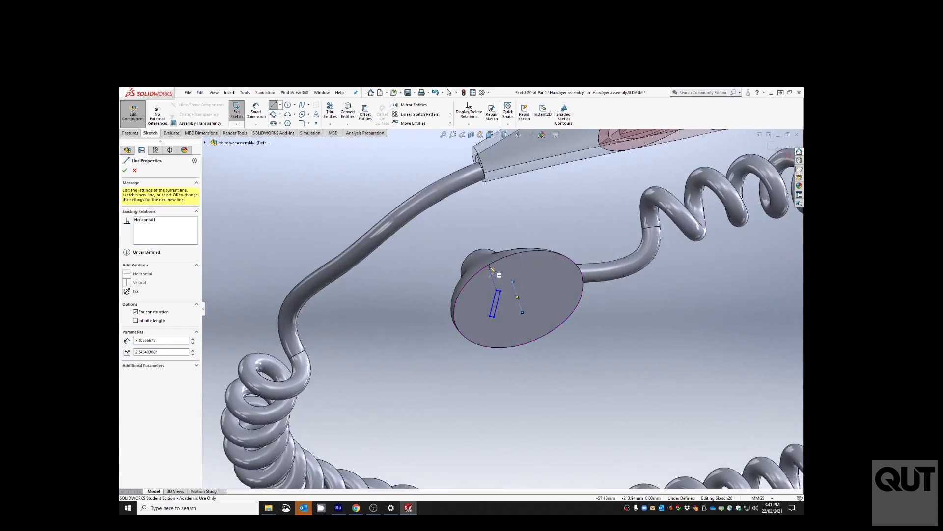
Step: Mirror the pin rectangle about the centerline
{"action": "key", "text": "Escape"}
{"action": "left_click_drag", "start_coordinate": [462, 232], "coordinate": [595, 376]}
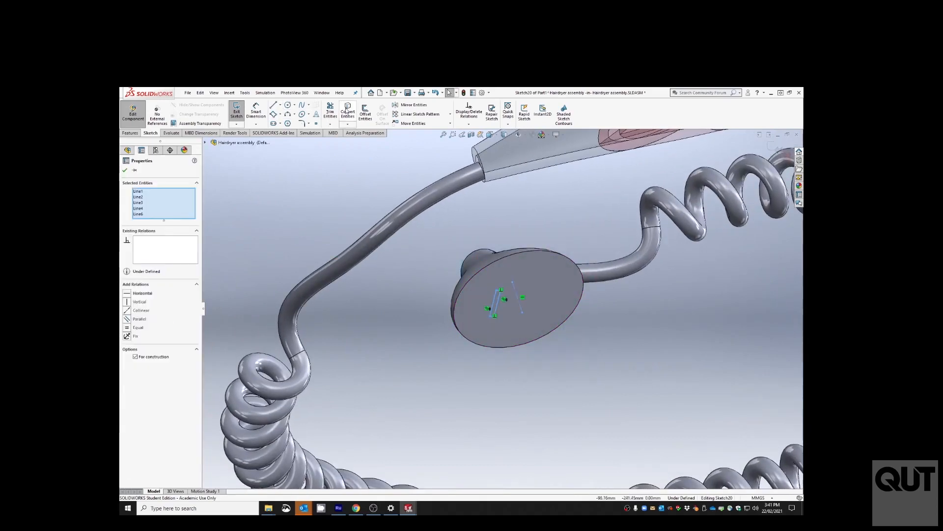
{"action": "left_click", "coordinate": [413, 105]}
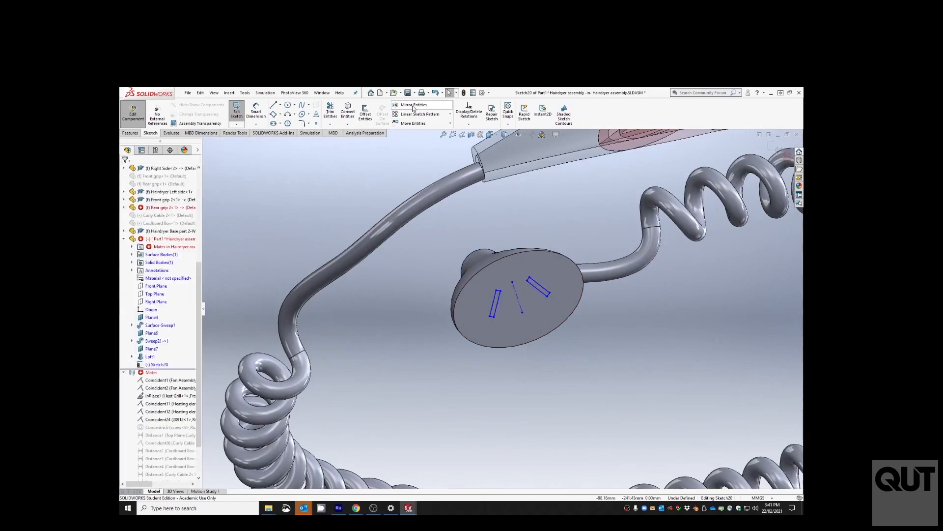
Step: Extrude the two pin rectangles 10 mm outward from the plug's end face, merged with the body
{"action": "left_click", "coordinate": [131, 133]}
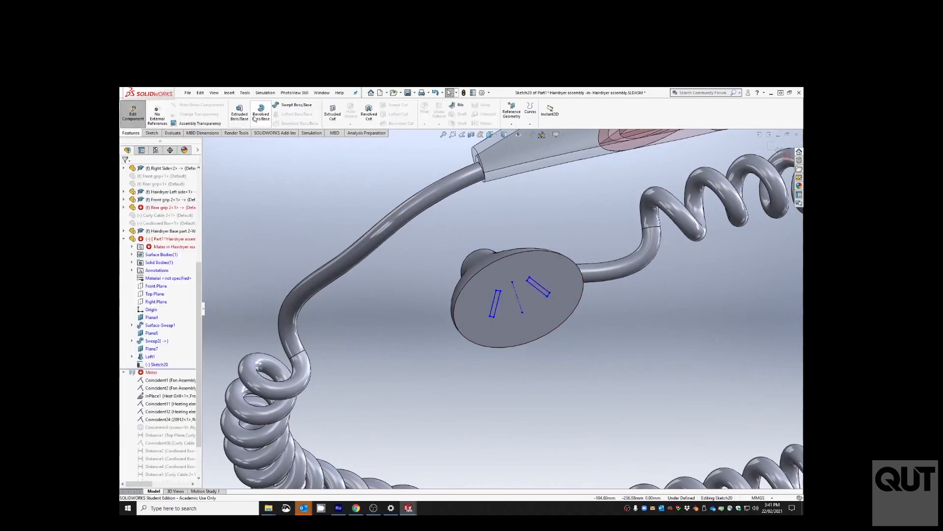
{"action": "left_click", "coordinate": [239, 111]}
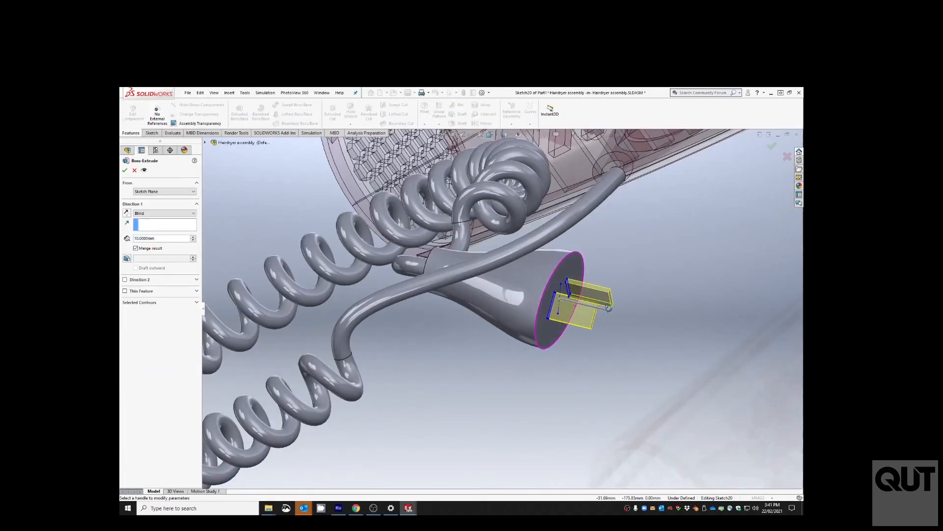
{"action": "left_click", "coordinate": [125, 170]}
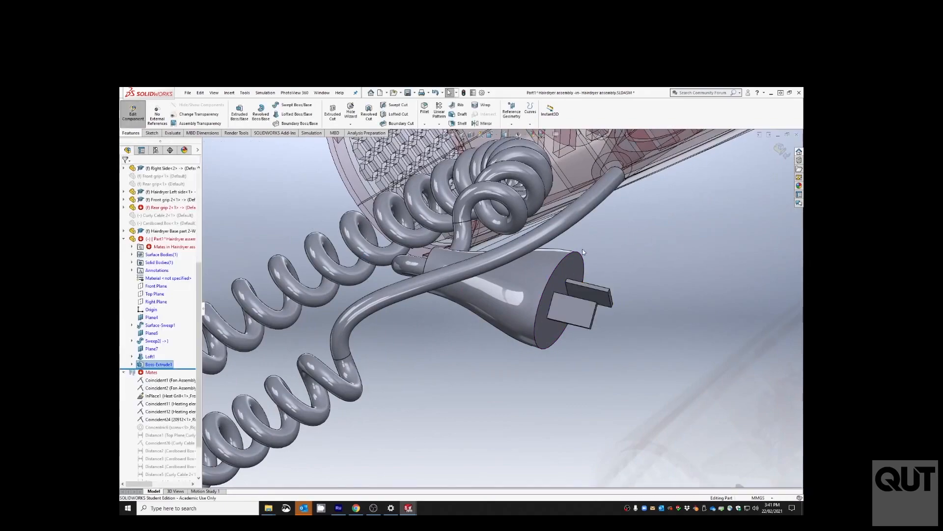
Step: Open the 3D path sketch under the cable's surface sweep for editing
{"action": "scroll", "coordinate": [535, 274], "scroll_direction": "up", "scroll_amount": 5}
{"action": "middle_click_drag", "start_coordinate": [536, 274], "coordinate": [469, 303]}
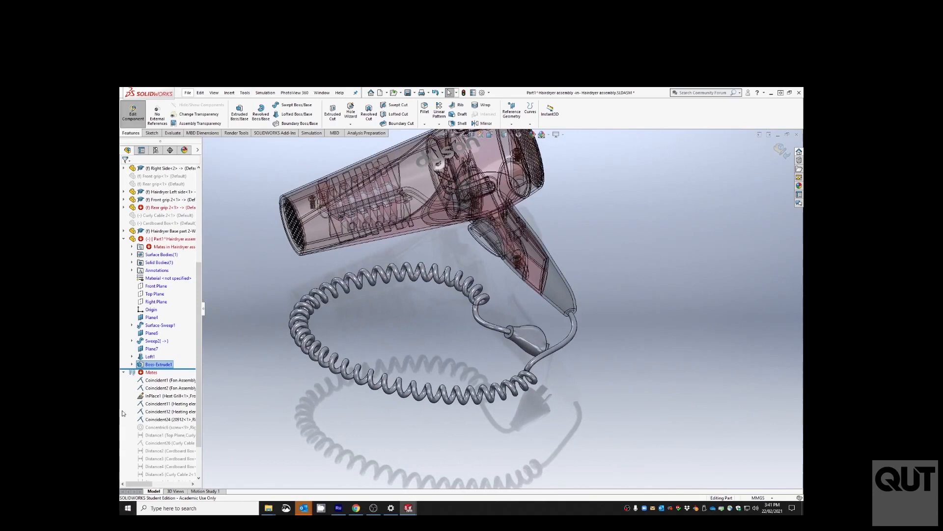
{"action": "left_click", "coordinate": [132, 326]}
{"action": "left_click", "coordinate": [158, 334]}
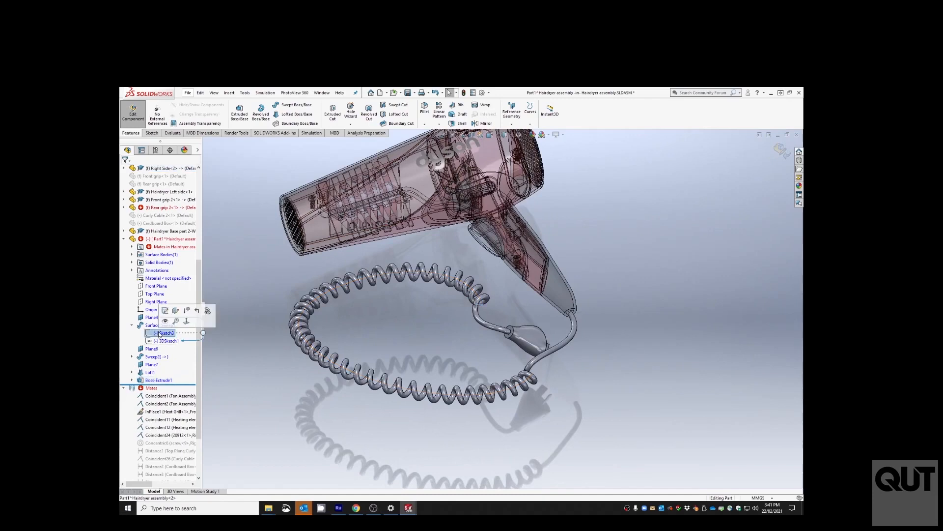
{"action": "left_click", "coordinate": [161, 341]}
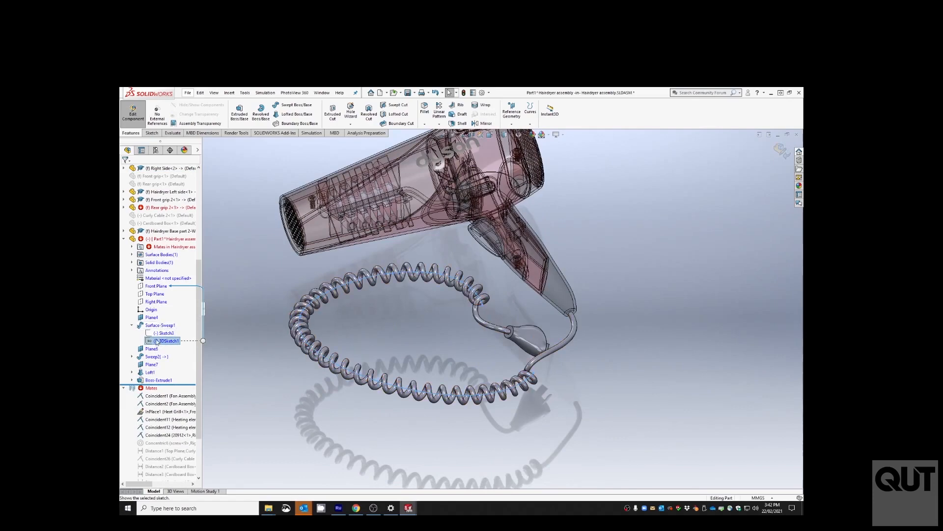
{"action": "right_click", "coordinate": [157, 341]}
{"action": "left_click", "coordinate": [163, 321]}
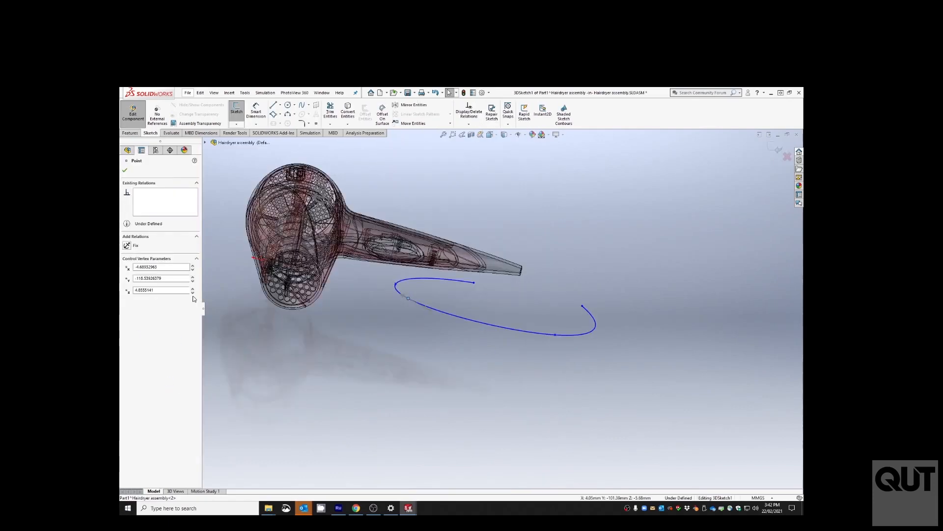
Step: Move the 3D path's spline point just past the bend beneath the handle to a Y coordinate of about -227 mm and exit the sketch
{"action": "left_click", "coordinate": [551, 411]}
{"action": "middle_click_drag", "start_coordinate": [443, 308], "coordinate": [404, 302]}
{"action": "left_click", "coordinate": [405, 303]}
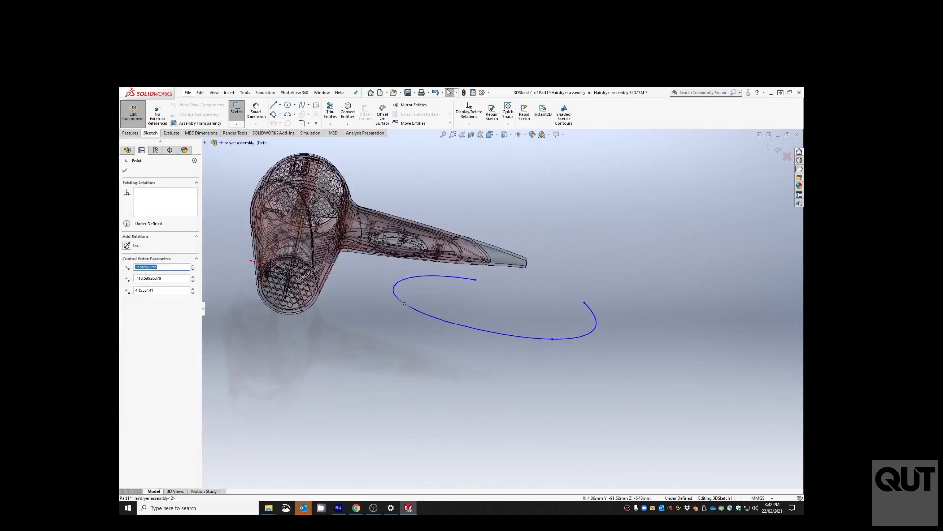
{"action": "left_click", "coordinate": [193, 282]}
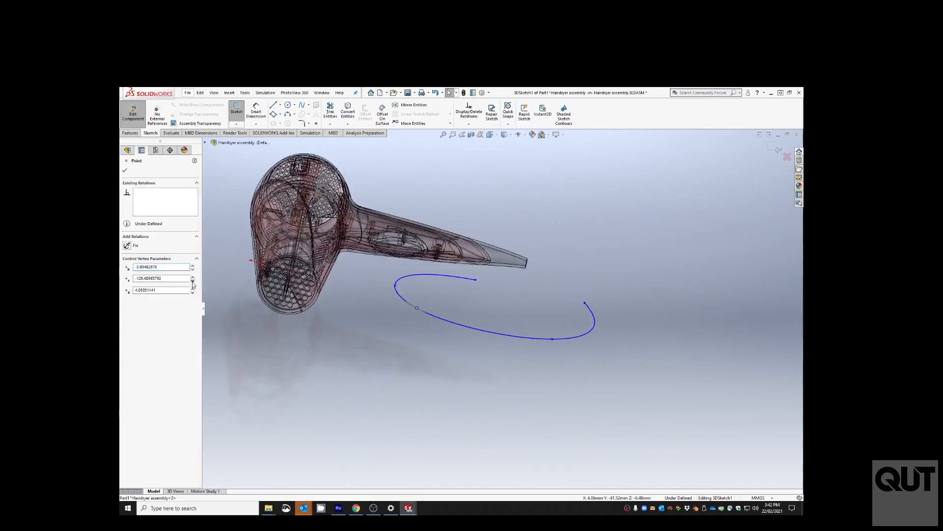
{"action": "left_click", "coordinate": [192, 281]}
{"action": "left_click", "coordinate": [193, 277]}
{"action": "left_click", "coordinate": [193, 277]}
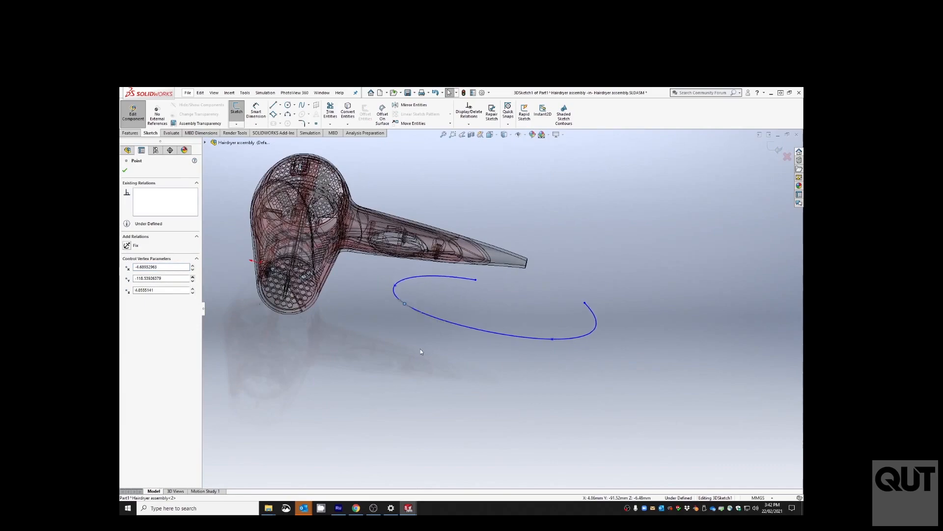
{"action": "middle_click_drag", "start_coordinate": [489, 363], "coordinate": [489, 331]}
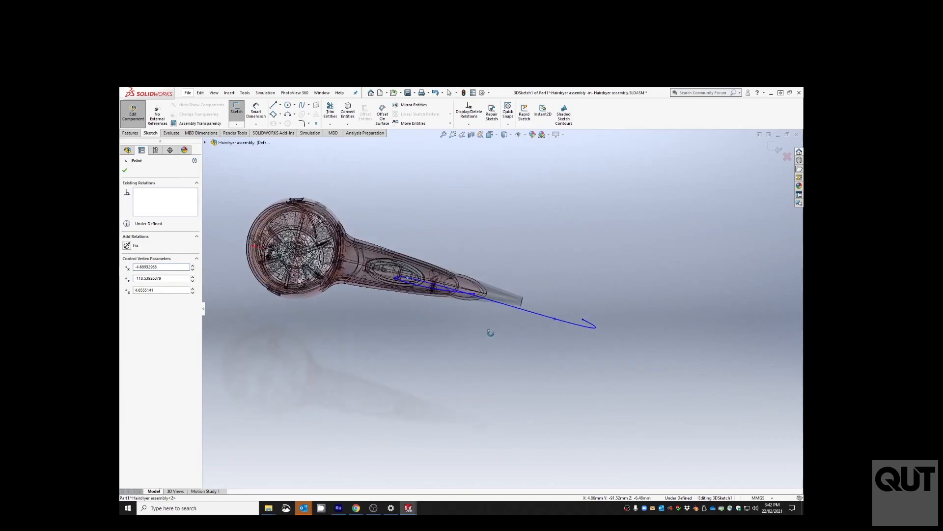
{"action": "left_click", "coordinate": [193, 281]}
{"action": "left_click", "coordinate": [193, 281]}
{"action": "left_click", "coordinate": [193, 281]}
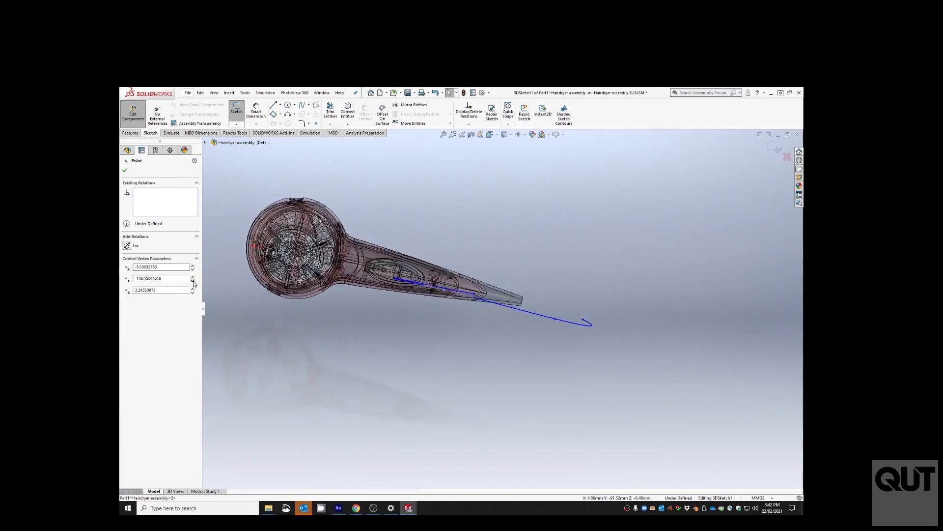
{"action": "left_click", "coordinate": [193, 280]}
{"action": "left_click", "coordinate": [193, 280]}
{"action": "left_click", "coordinate": [193, 280]}
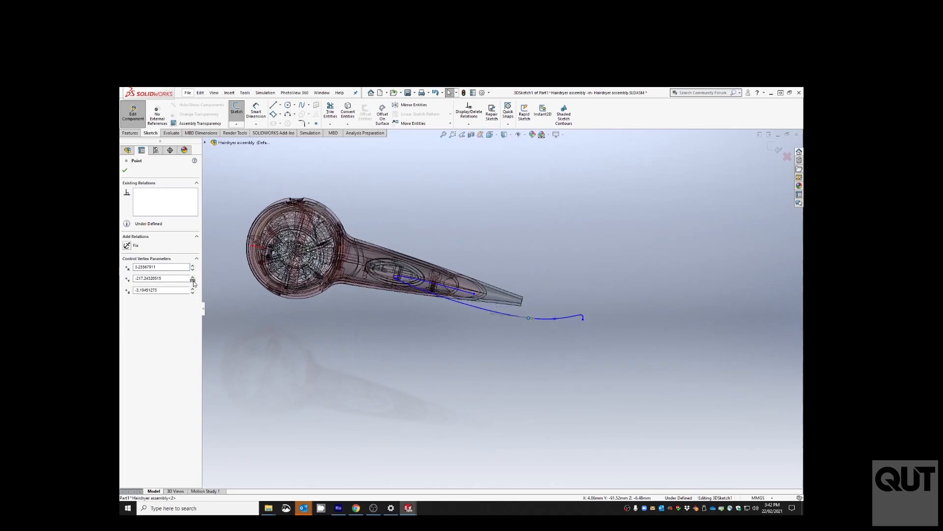
{"action": "left_click", "coordinate": [193, 280]}
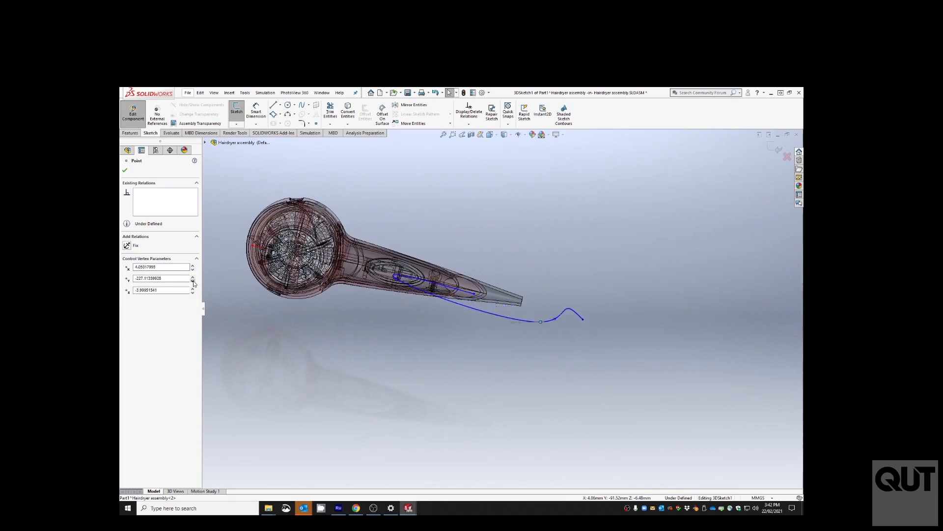
{"action": "left_click", "coordinate": [125, 170]}
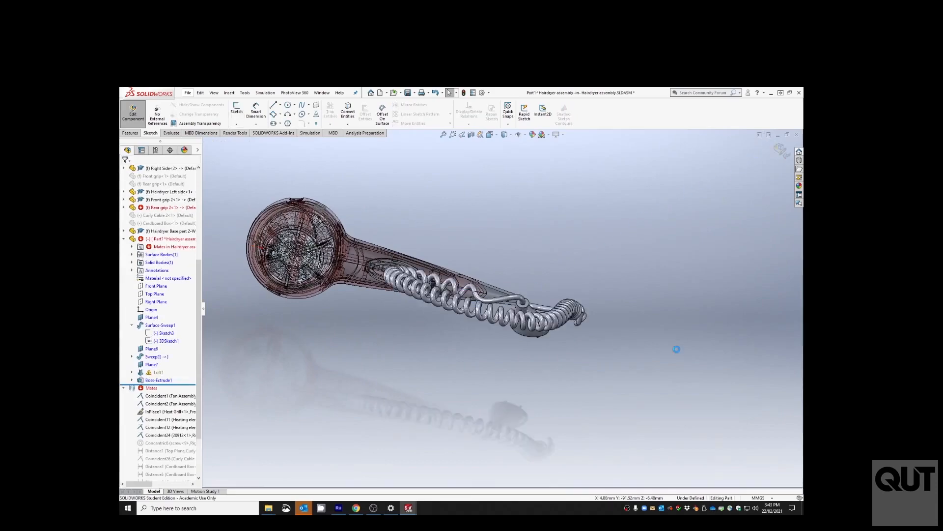
{"action": "middle_click_drag", "start_coordinate": [500, 323], "coordinate": [457, 378]}
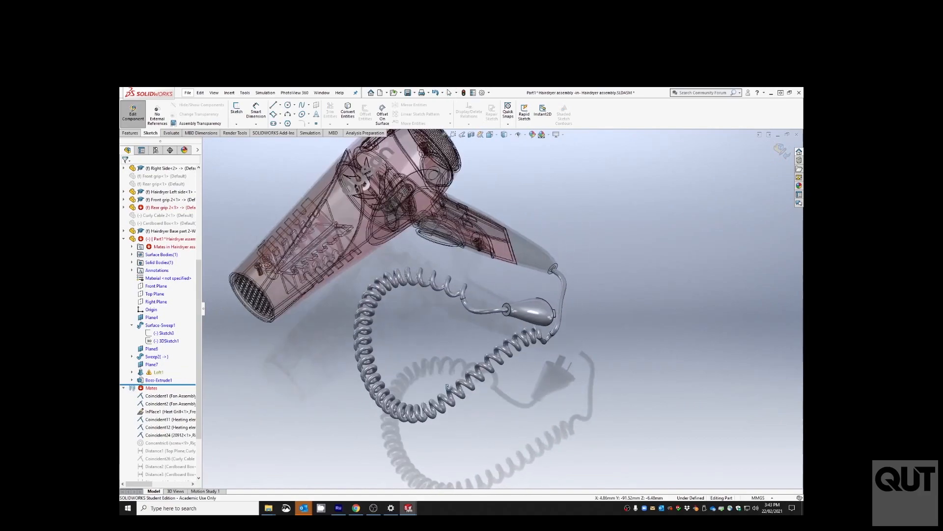
{"action": "left_click", "coordinate": [165, 334]}
{"action": "left_click", "coordinate": [173, 311]}
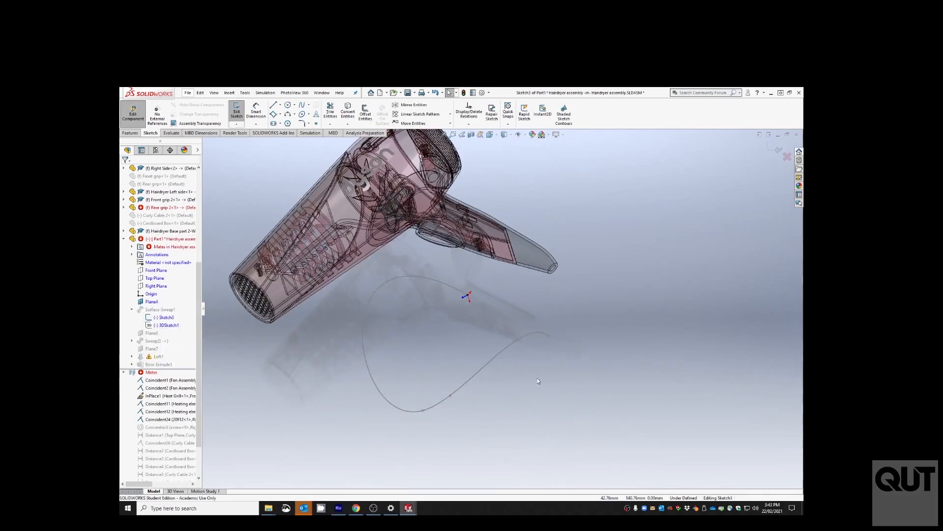
{"action": "left_click", "coordinate": [777, 149]}
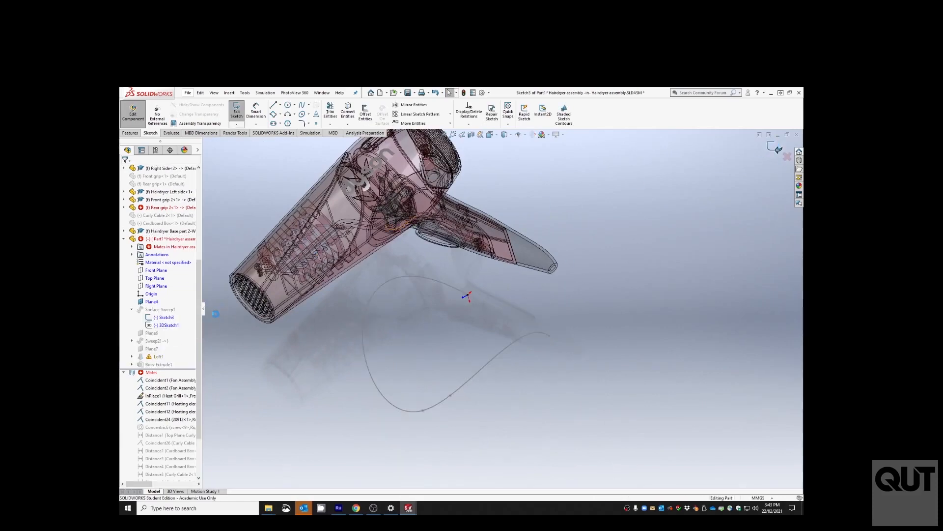